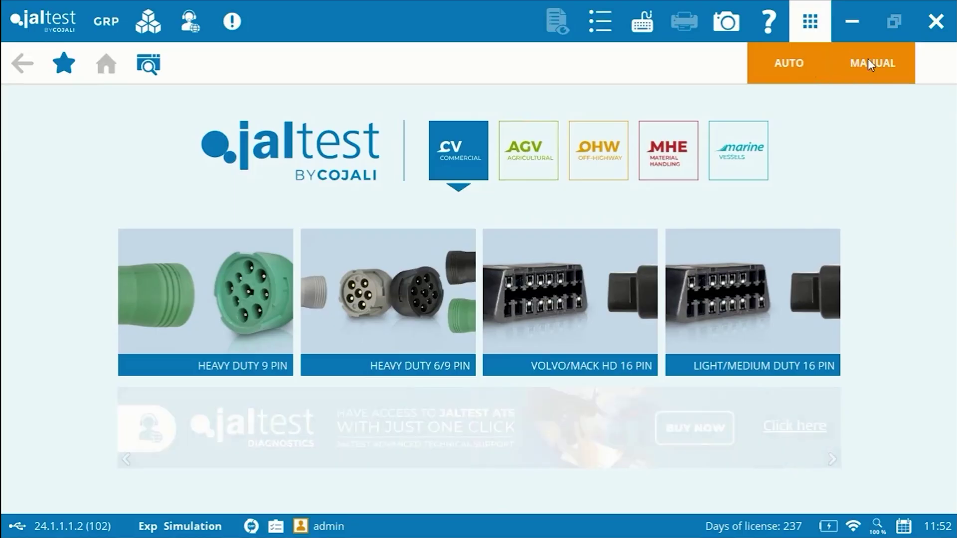
- Run a System Scan of the commercial vehicle through the Heavy Duty 6/9 pin connection, leaving the options message enabled for future scans
{"action": "left_click", "coordinate": [868, 59]}
{"action": "left_click", "coordinate": [794, 68]}
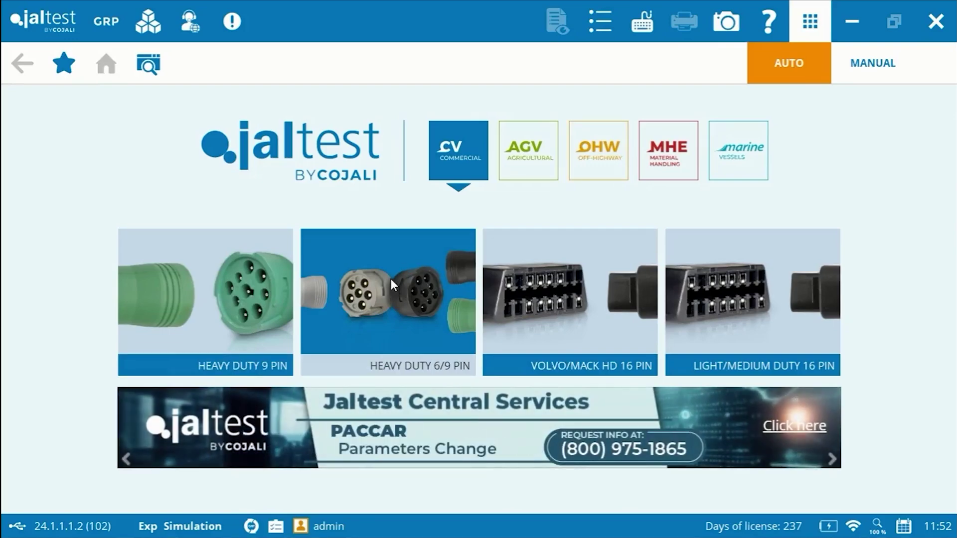
{"action": "left_click", "coordinate": [391, 282]}
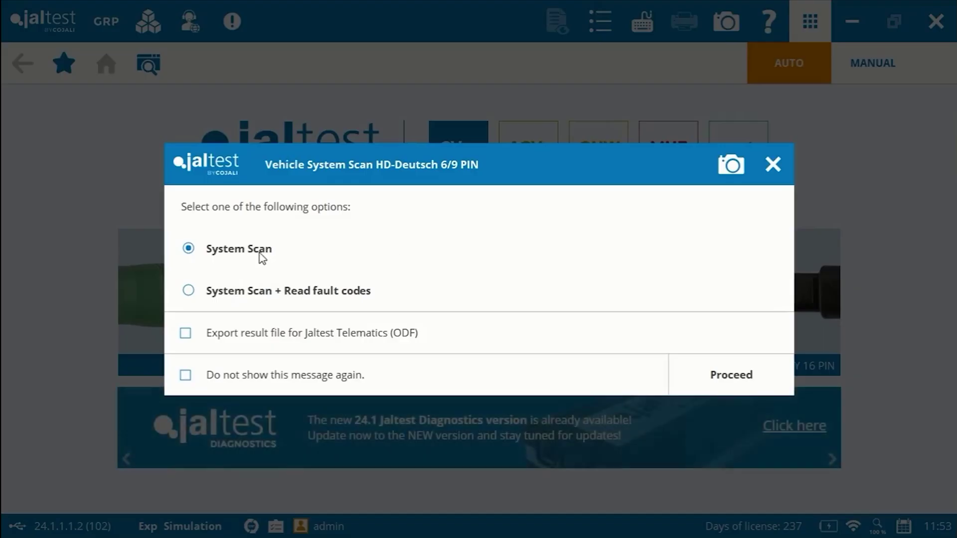
{"action": "left_click", "coordinate": [186, 377]}
{"action": "left_click", "coordinate": [705, 380]}
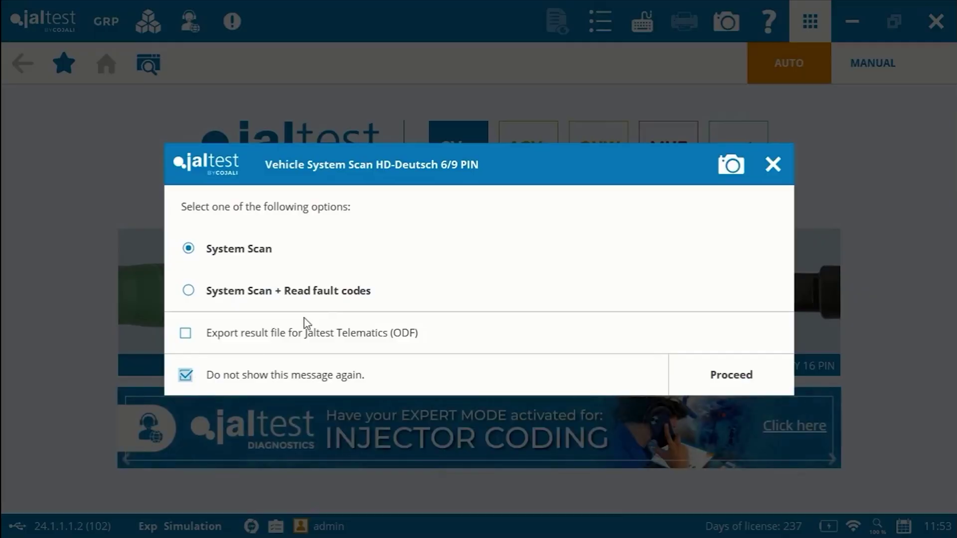
{"action": "left_click", "coordinate": [186, 376]}
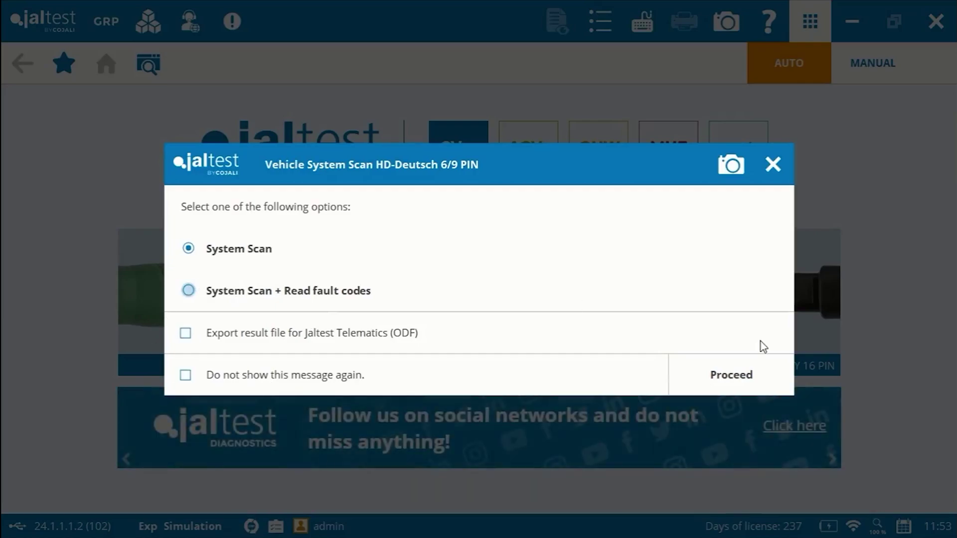
{"action": "left_click", "coordinate": [743, 378]}
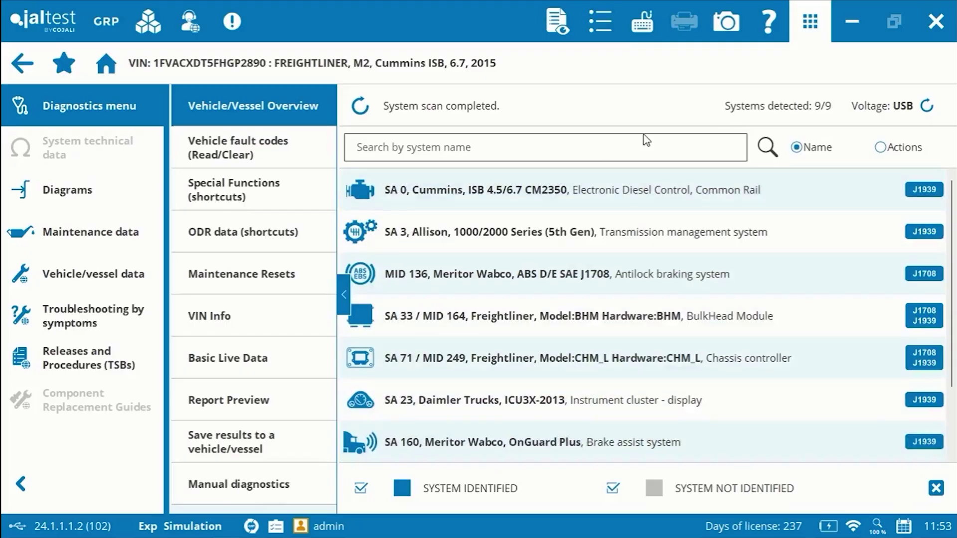
- Connect to the Cummins ISB 4.5/6.7 CM2350 engine system and read its fault codes
{"action": "left_click", "coordinate": [493, 199]}
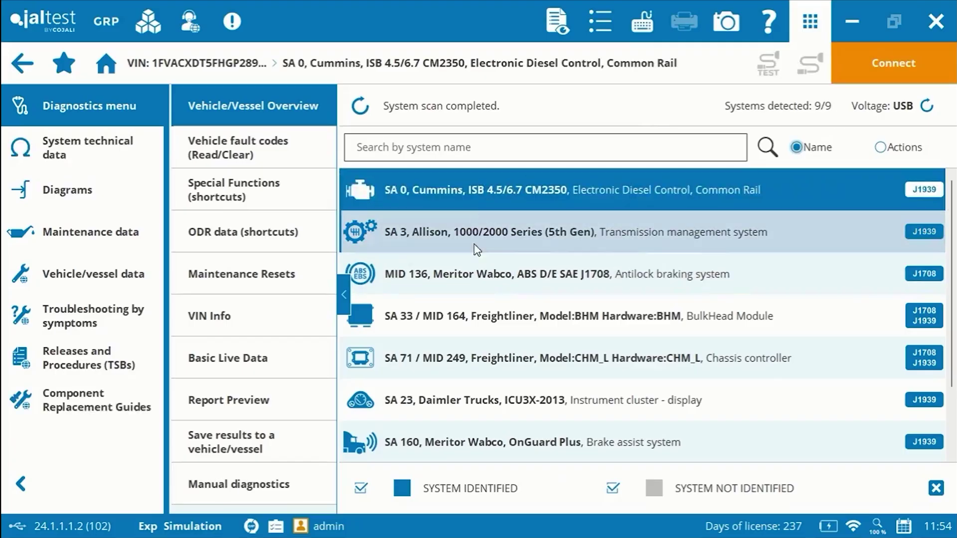
{"action": "left_click", "coordinate": [480, 184]}
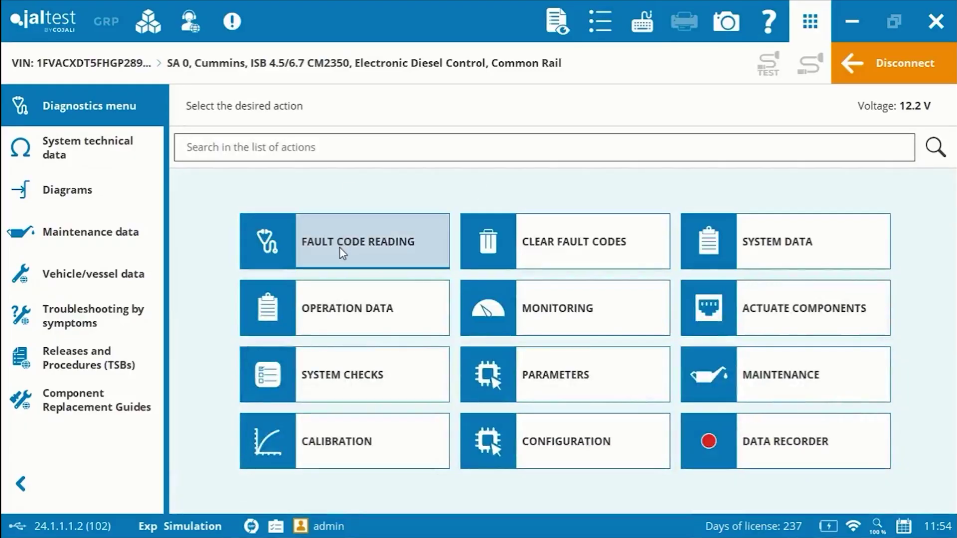
{"action": "left_click", "coordinate": [340, 247]}
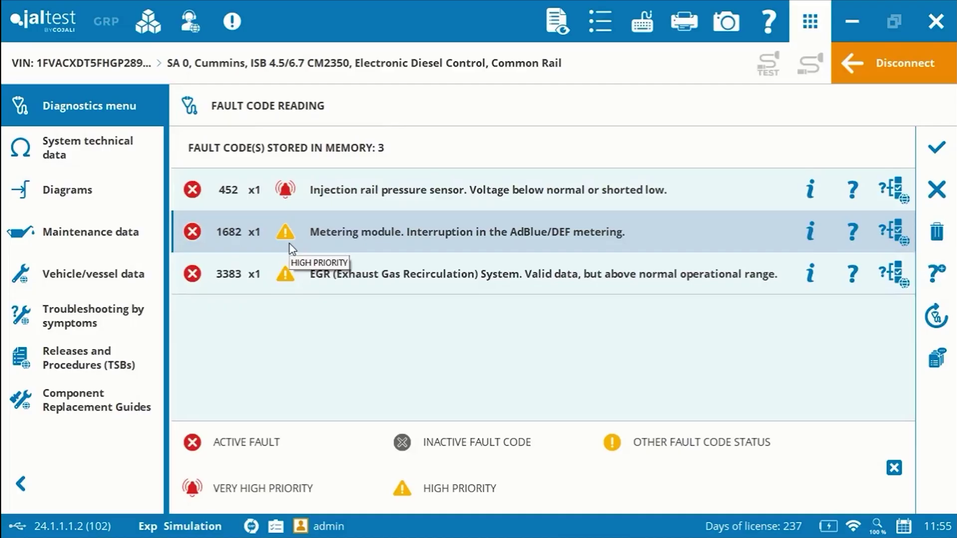
- Open the details of fault code 452 and examine the component information for pressure sensor CB10, including its enlarged connector pinout
{"action": "left_click", "coordinate": [321, 198]}
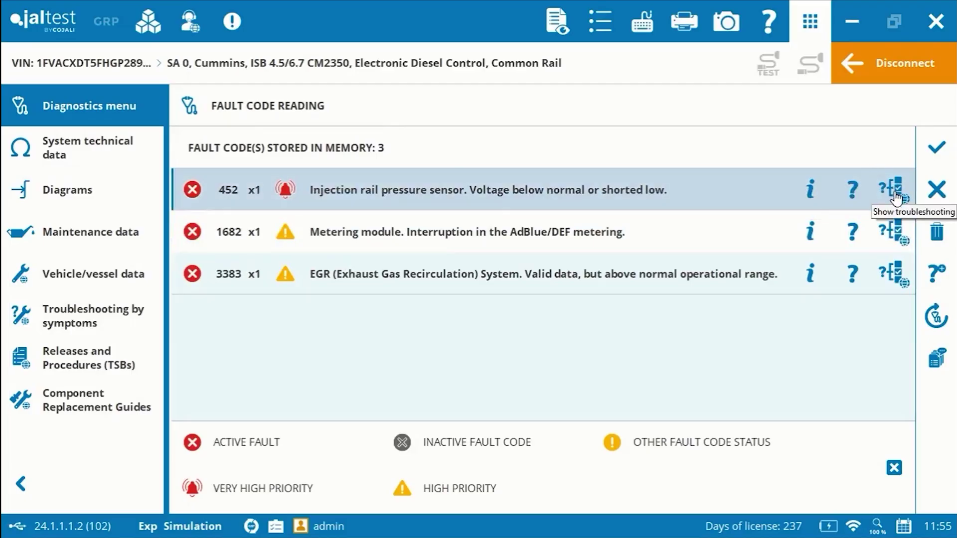
{"action": "left_click", "coordinate": [809, 199]}
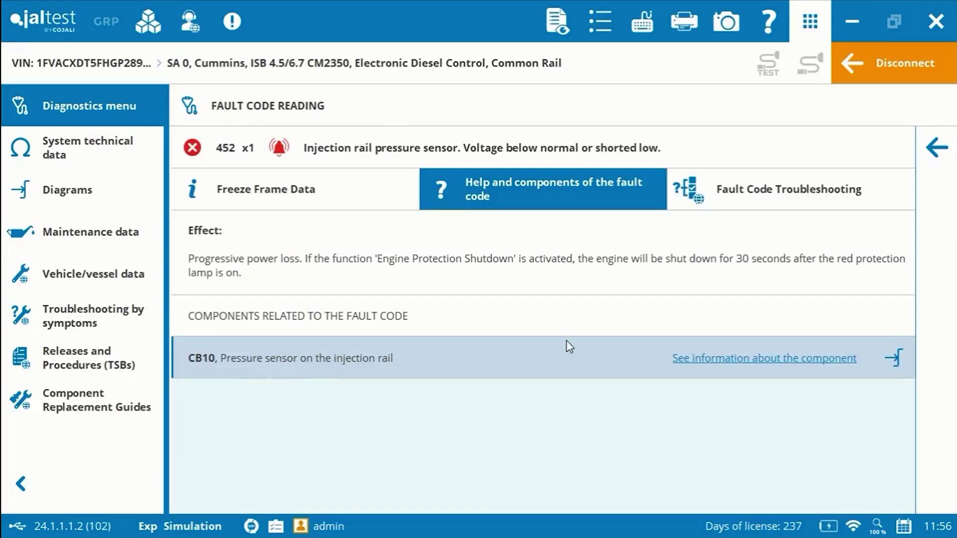
{"action": "left_click", "coordinate": [731, 359]}
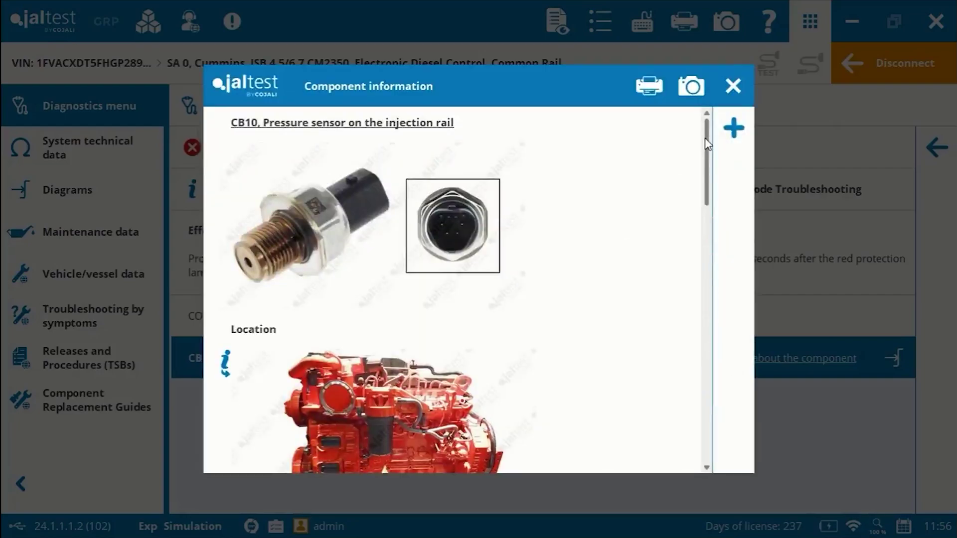
{"action": "left_click_drag", "start_coordinate": [708, 143], "coordinate": [662, 320]}
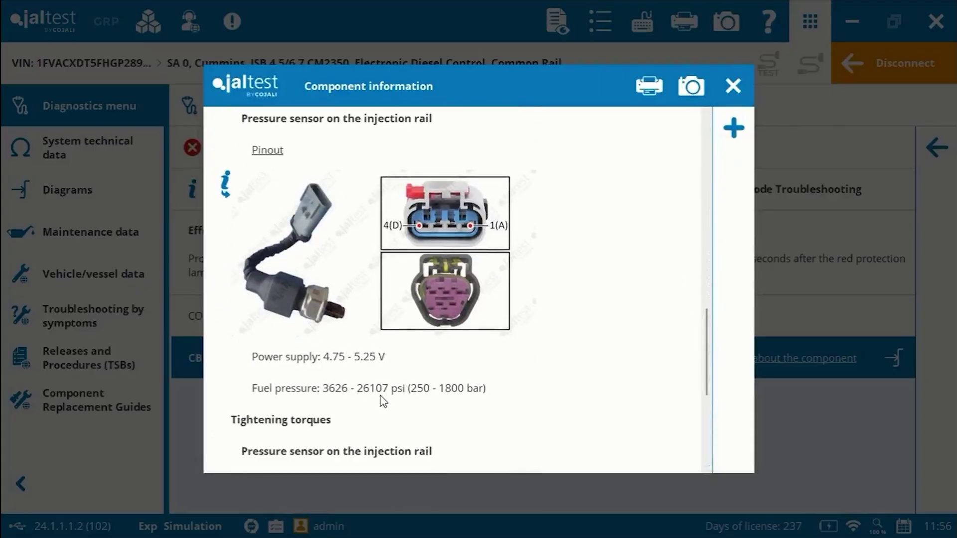
{"action": "left_click", "coordinate": [476, 249]}
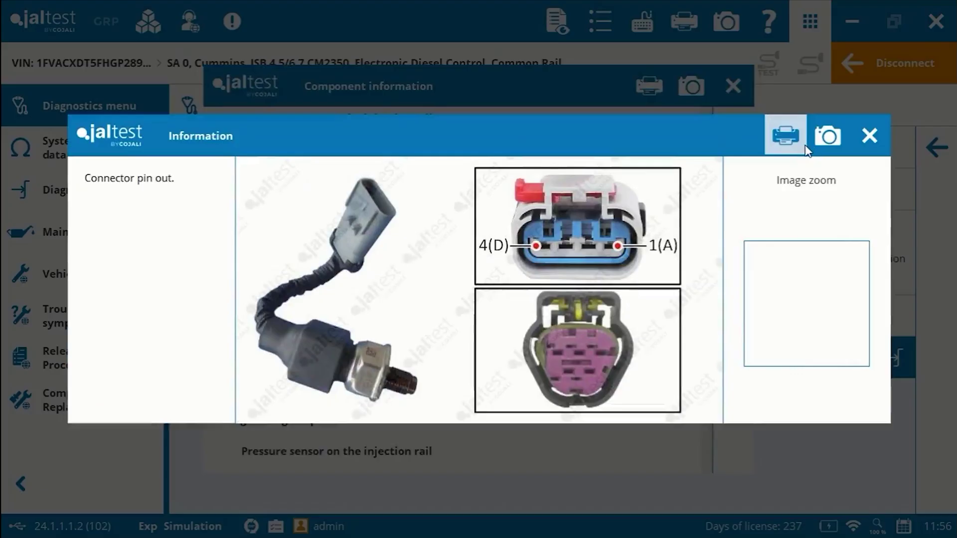
{"action": "left_click", "coordinate": [859, 142]}
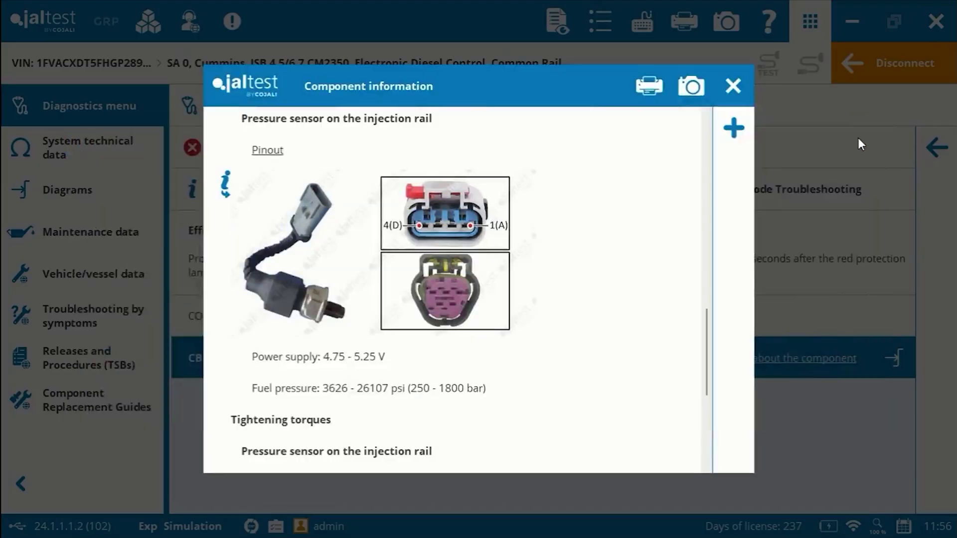
{"action": "left_click_drag", "start_coordinate": [702, 318], "coordinate": [695, 134]}
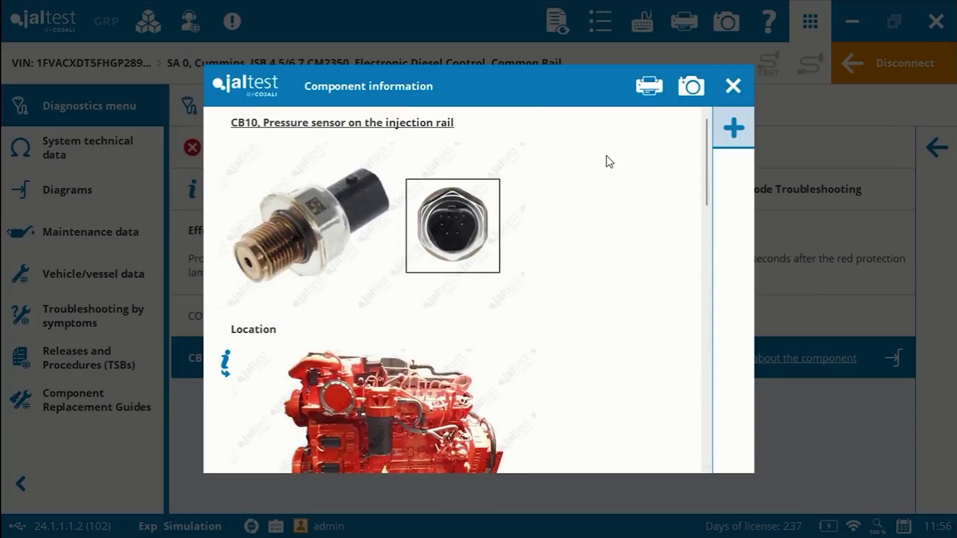
- View the customization form for component CB10 without adding anything, and close the component information
{"action": "left_click", "coordinate": [732, 131]}
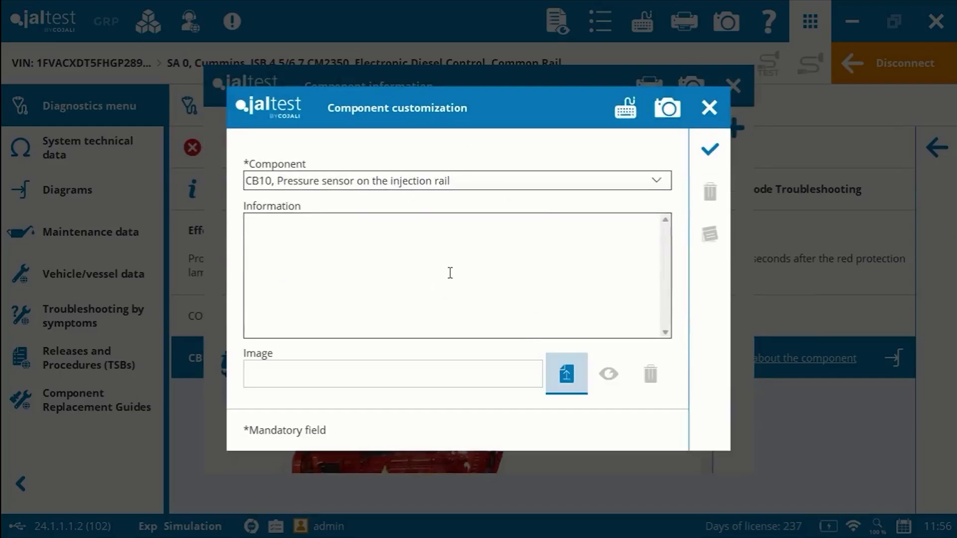
{"action": "left_click", "coordinate": [722, 107]}
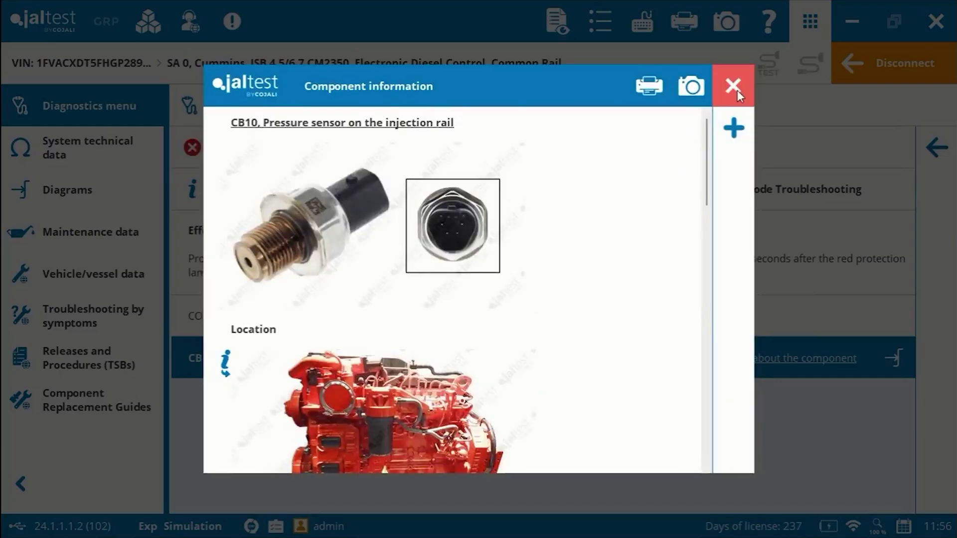
{"action": "left_click", "coordinate": [736, 88]}
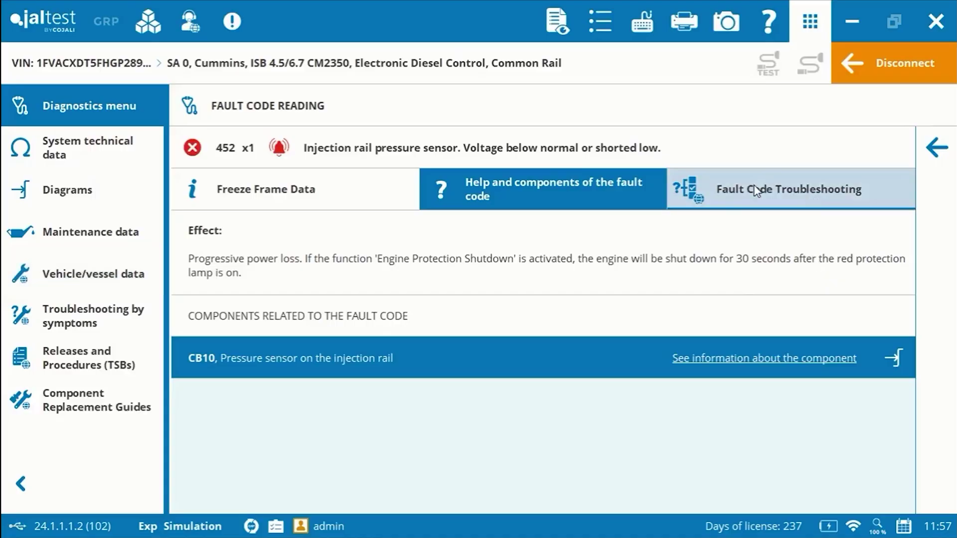
- Open the troubleshooting guide for fault code 452, suppressing the promotional message for this session, and read through Step 2
{"action": "left_click", "coordinate": [742, 192]}
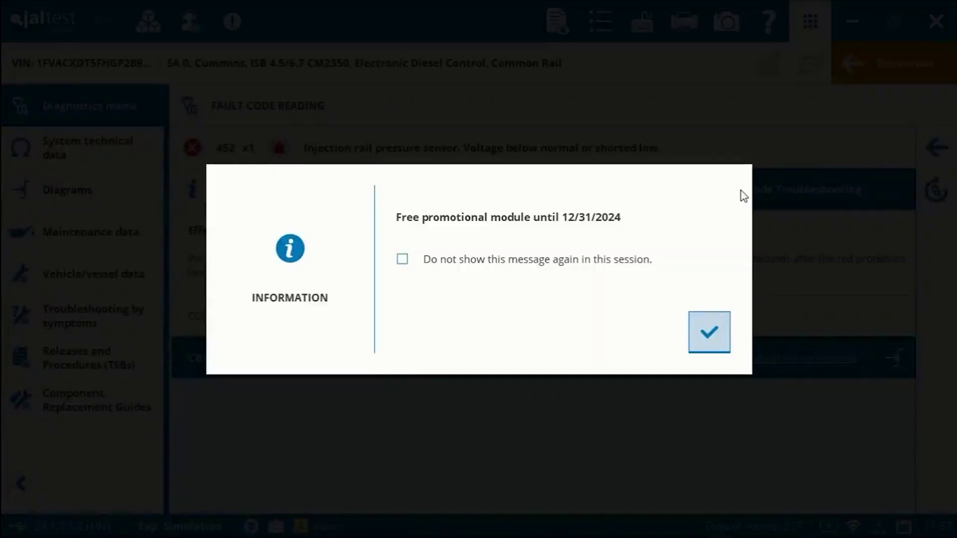
{"action": "left_click", "coordinate": [402, 259]}
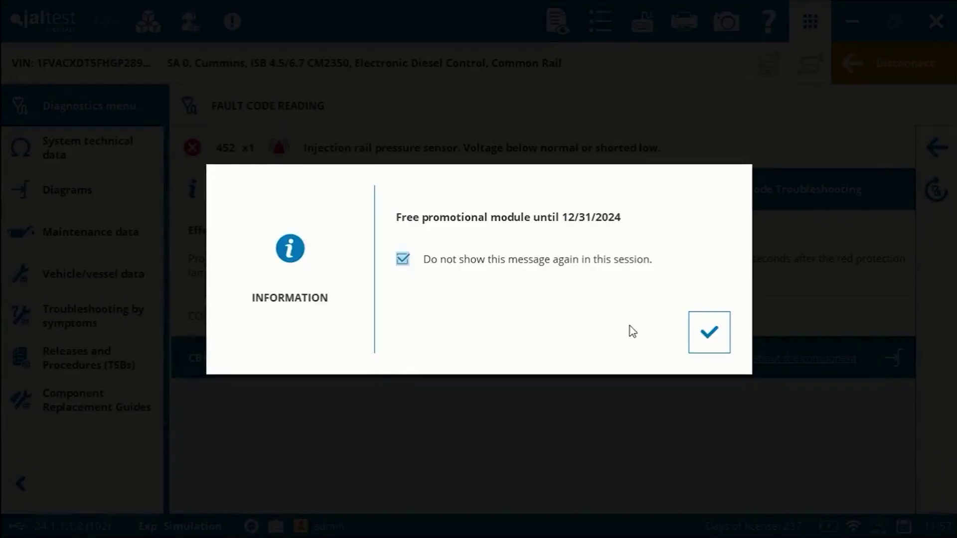
{"action": "left_click", "coordinate": [723, 337]}
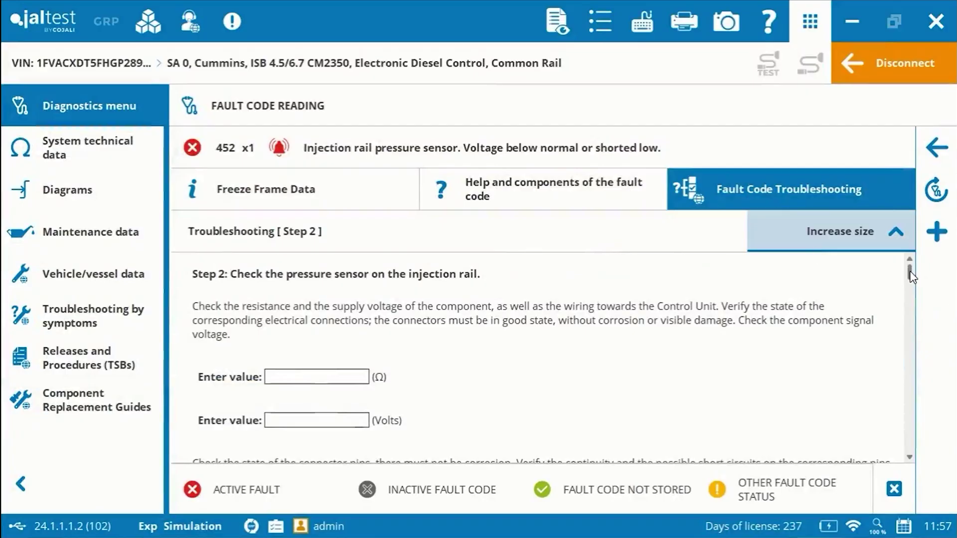
{"action": "left_click_drag", "start_coordinate": [910, 276], "coordinate": [912, 284]}
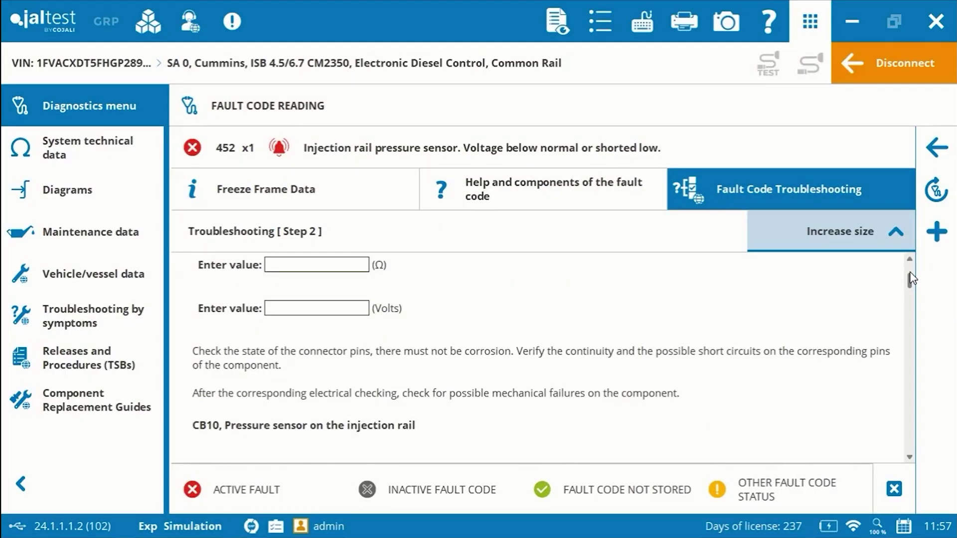
{"action": "left_click_drag", "start_coordinate": [912, 278], "coordinate": [918, 429]}
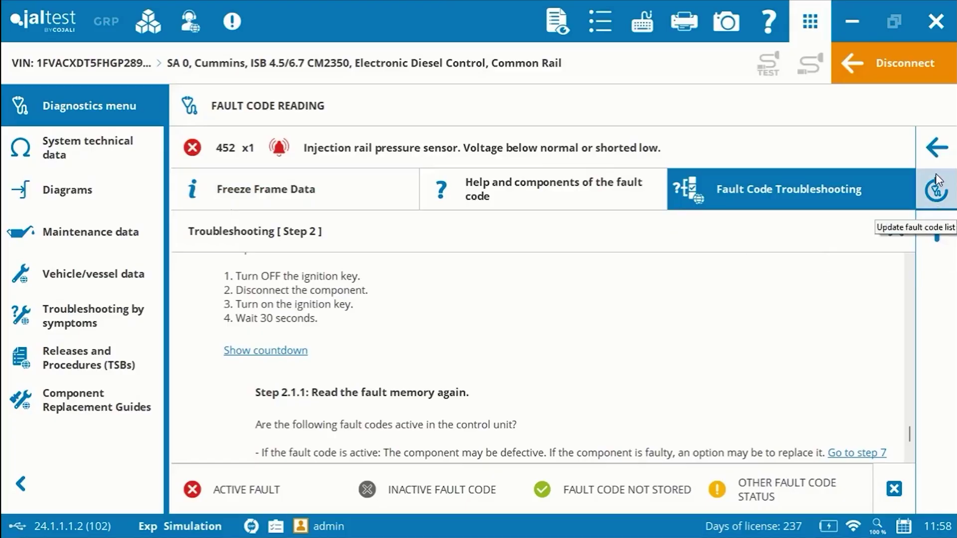
- Leave the troubleshooting guide and close the fault code reading to return to the engine system's action list
{"action": "left_click", "coordinate": [931, 152]}
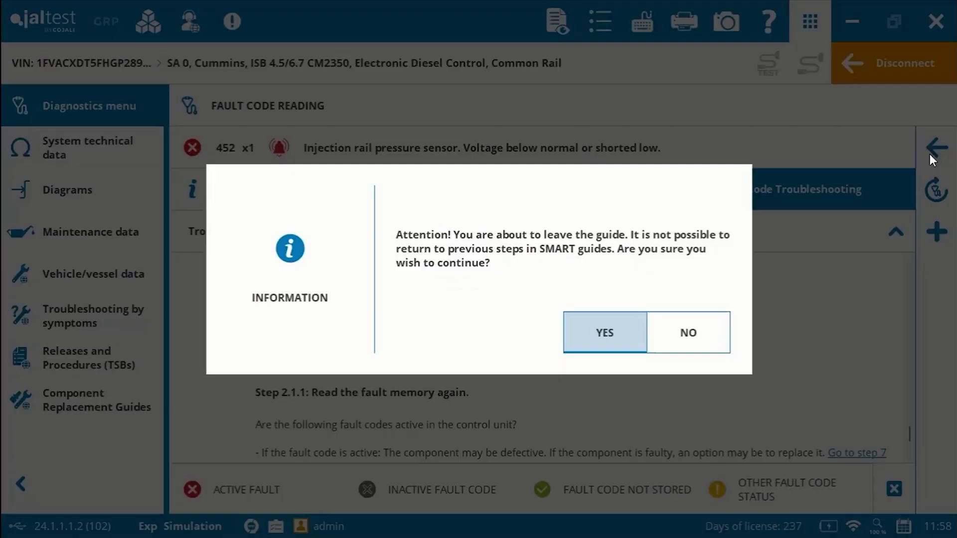
{"action": "left_click", "coordinate": [607, 346]}
{"action": "left_click", "coordinate": [683, 330]}
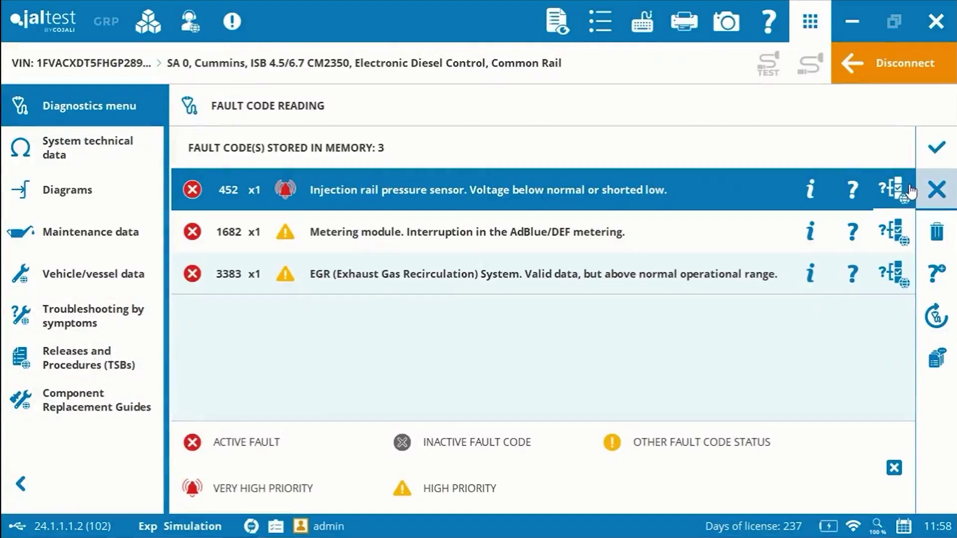
{"action": "left_click", "coordinate": [936, 199]}
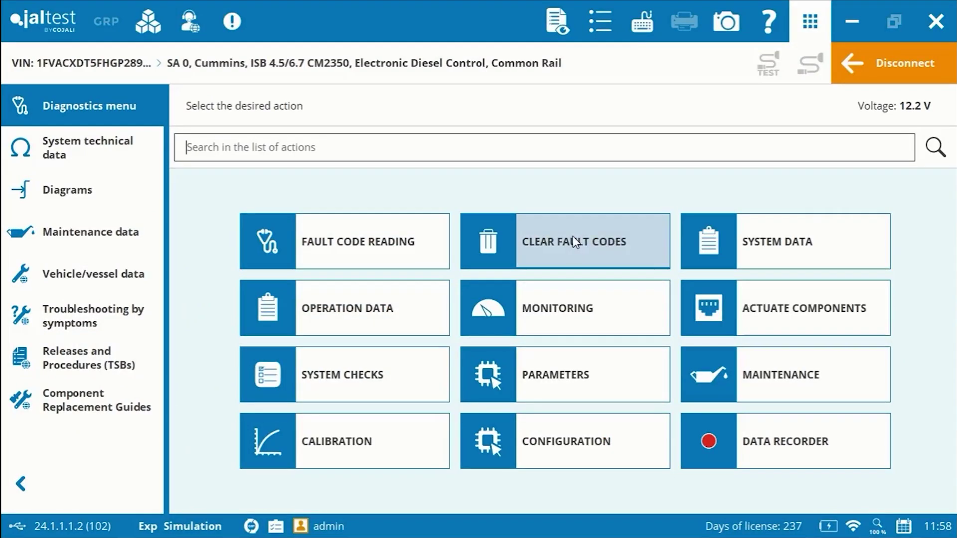
- Examine the ECU data under System Data from the make down to the vehicle identification entries, and return to the action list
{"action": "left_click", "coordinate": [774, 244]}
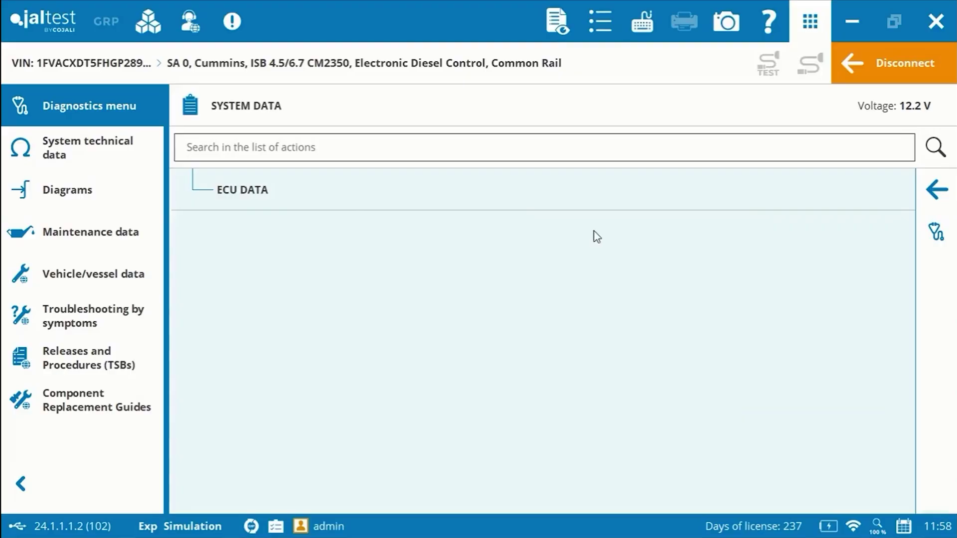
{"action": "left_click", "coordinate": [319, 196]}
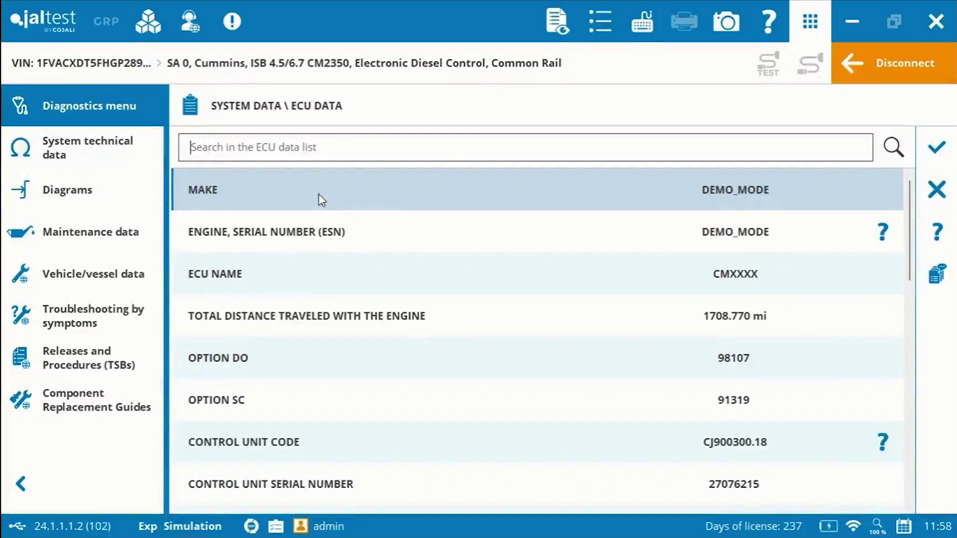
{"action": "key", "text": "Down"}
{"action": "key", "text": "Down"}
{"action": "key", "text": "Down"}
{"action": "key", "text": "Down"}
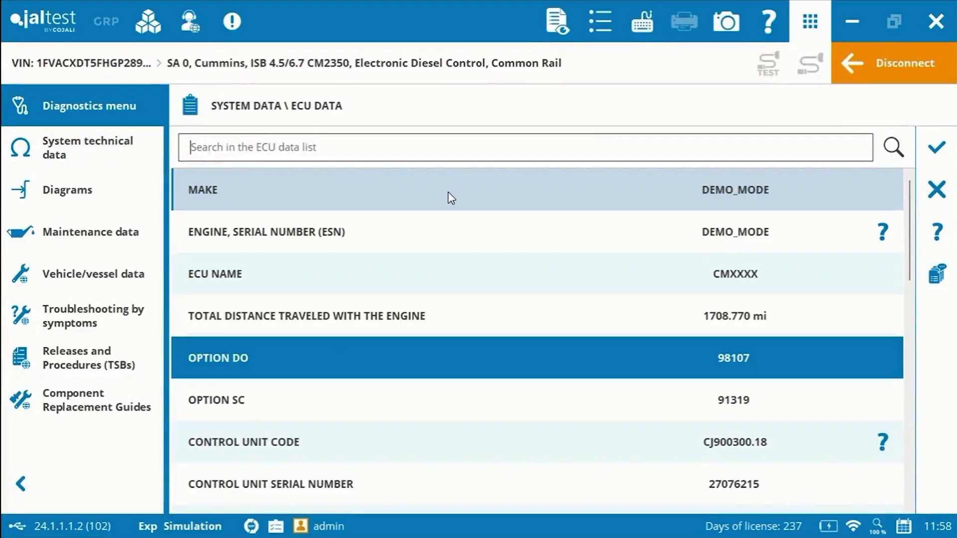
{"action": "scroll", "coordinate": [907, 238], "scroll_direction": "down", "scroll_amount": 5}
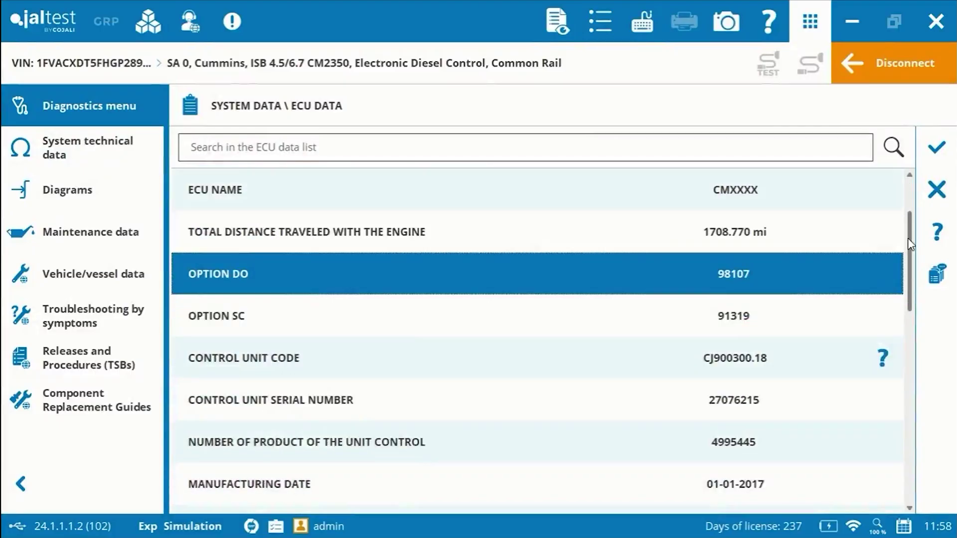
{"action": "scroll", "coordinate": [902, 265], "scroll_direction": "down", "scroll_amount": 6}
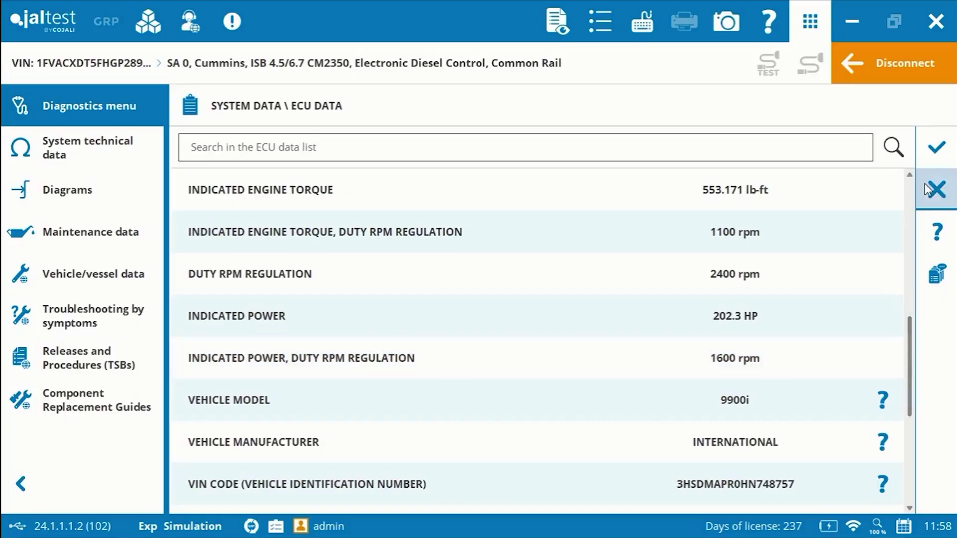
{"action": "left_click", "coordinate": [935, 193]}
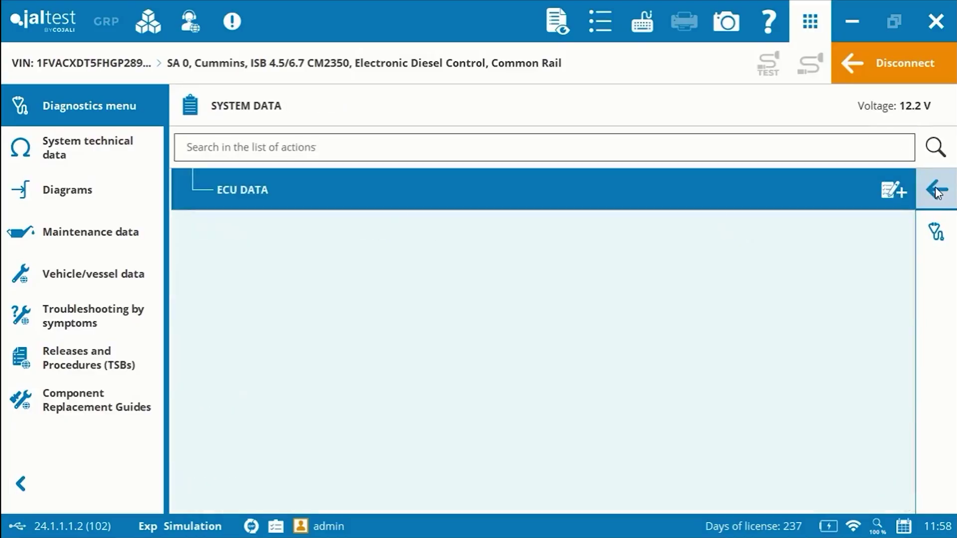
{"action": "left_click", "coordinate": [935, 193]}
- Review the available Operation Data actions and open the Monitoring actions for the engine system
{"action": "left_click", "coordinate": [281, 307]}
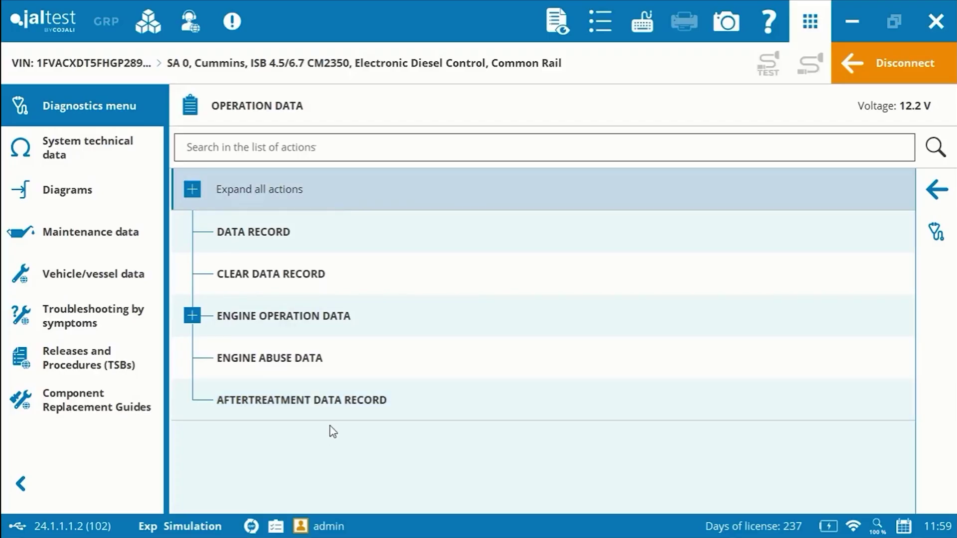
{"action": "left_click", "coordinate": [952, 182]}
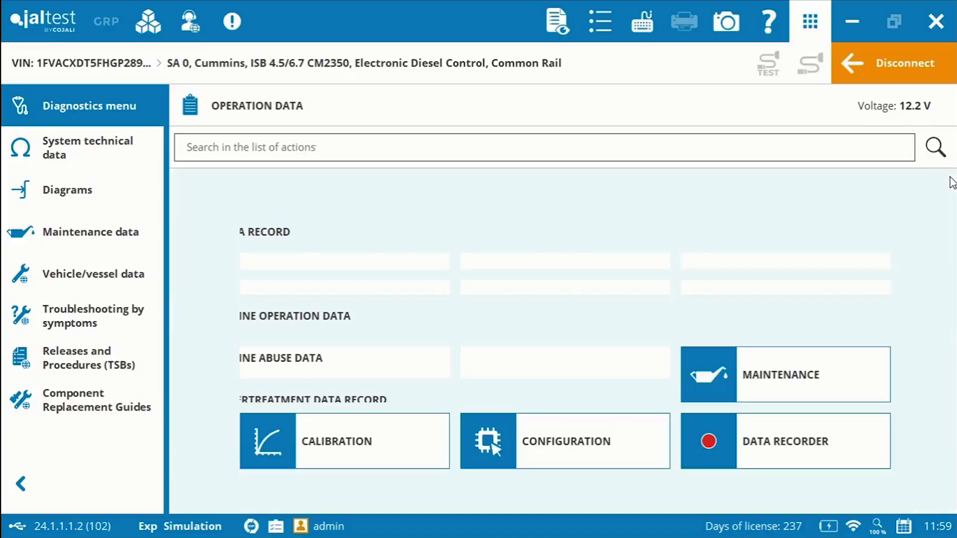
{"action": "left_click", "coordinate": [562, 318]}
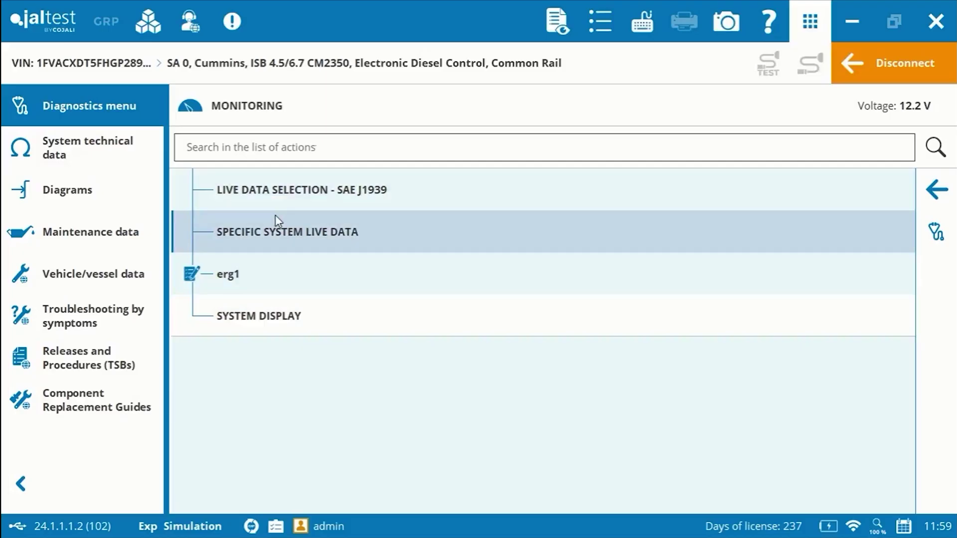
- Open the specific system live data, agree to set measurement triggers, and look through the available measurement groups
{"action": "left_click", "coordinate": [278, 232]}
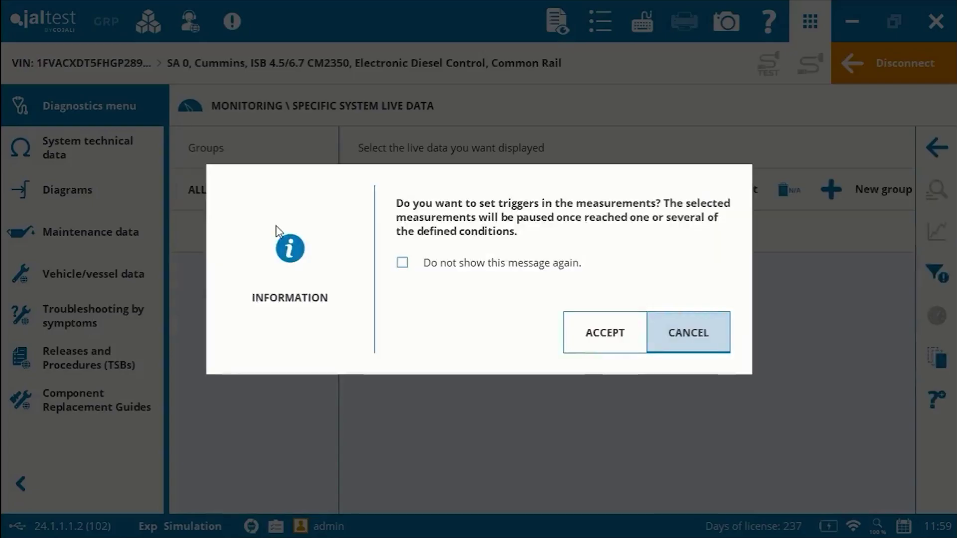
{"action": "left_click", "coordinate": [614, 319]}
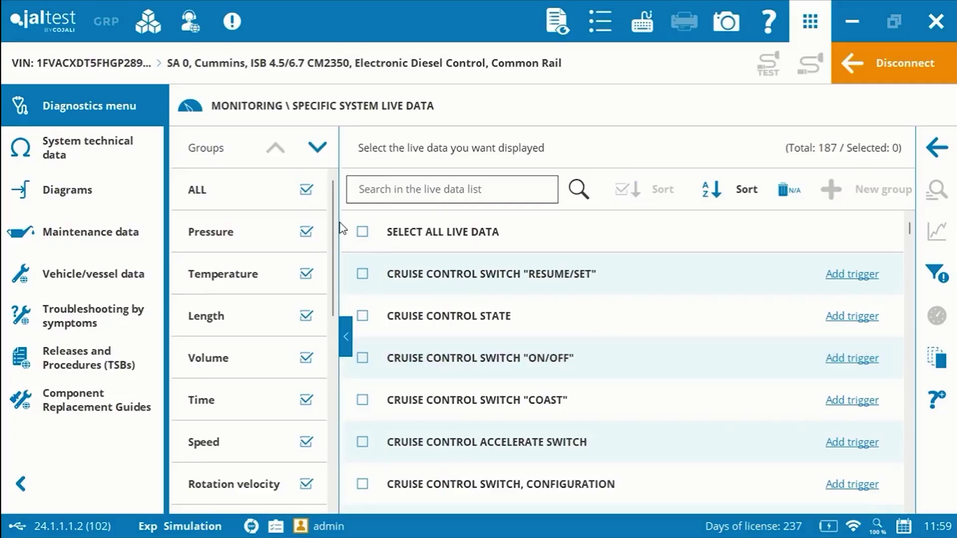
{"action": "scroll", "coordinate": [333, 230], "scroll_direction": "down", "scroll_amount": 5}
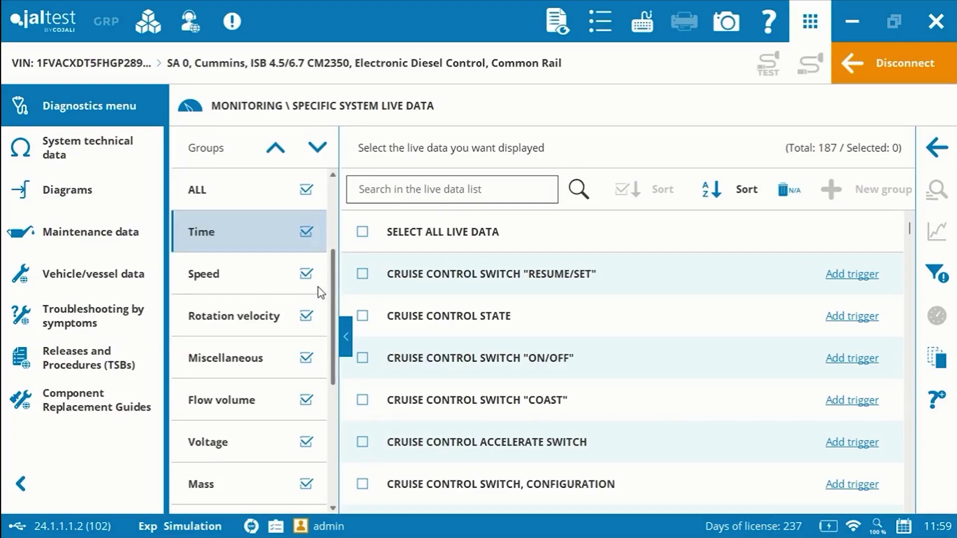
{"action": "scroll", "coordinate": [313, 349], "scroll_direction": "down", "scroll_amount": 3}
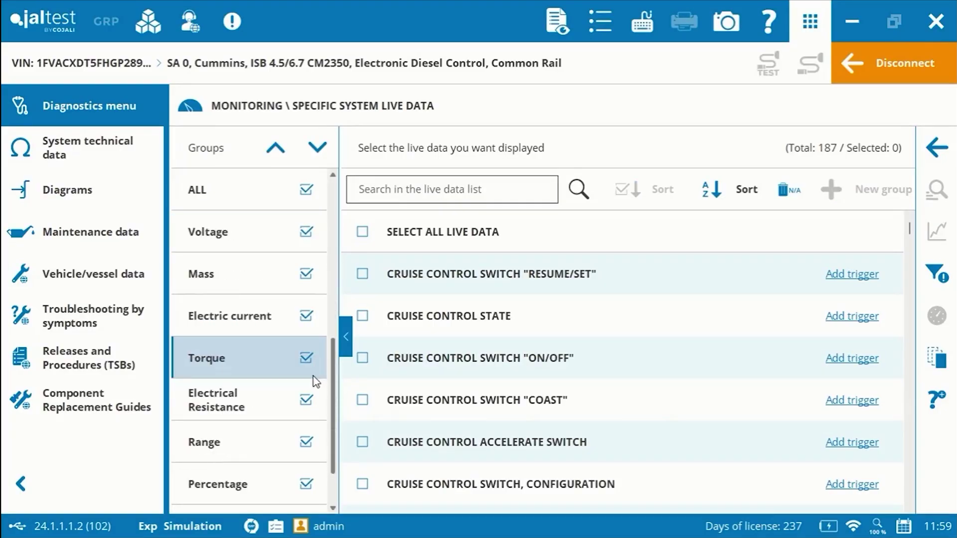
{"action": "scroll", "coordinate": [313, 404], "scroll_direction": "down", "scroll_amount": 1}
{"action": "left_click_drag", "start_coordinate": [333, 384], "coordinate": [351, 177]}
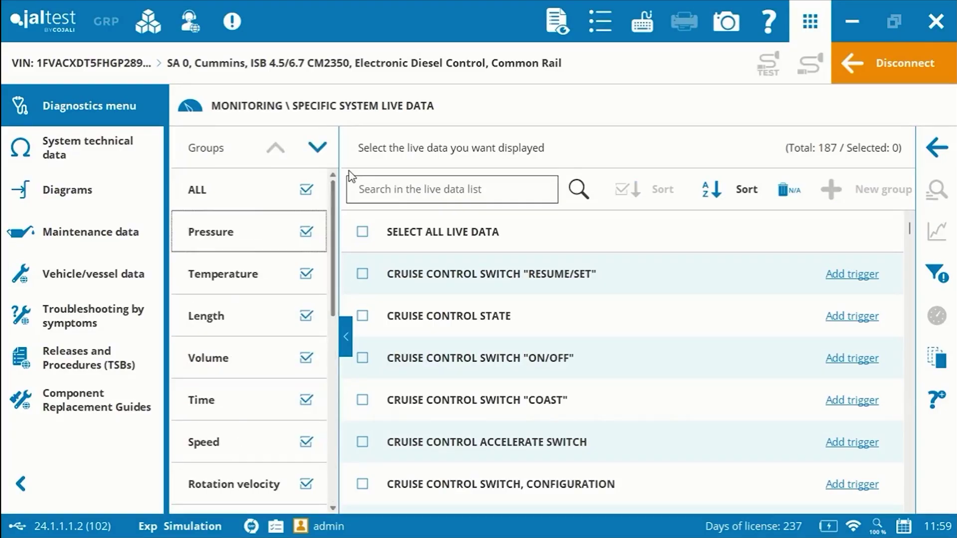
{"action": "left_click", "coordinate": [445, 193]}
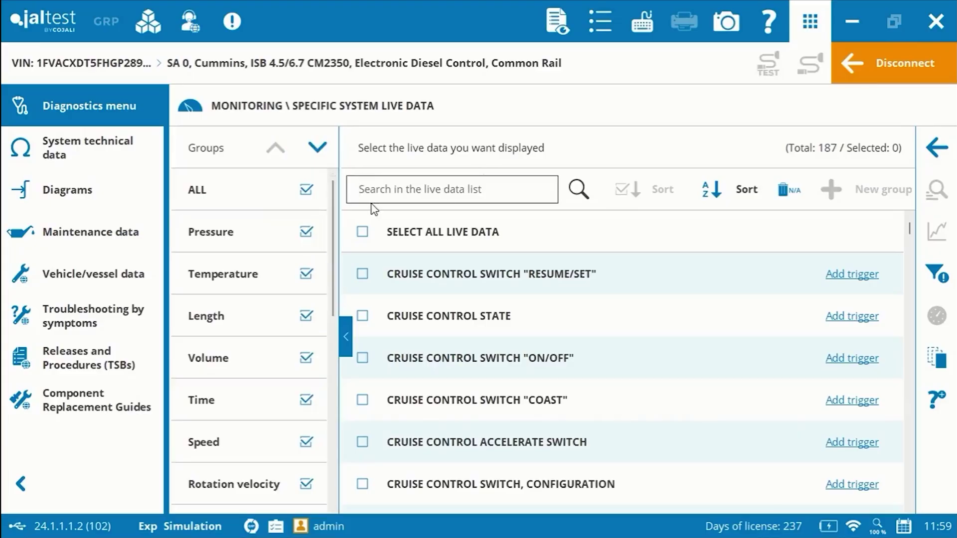
- Limit the live data to the Pressure group and select its first six measurements, from Crankcase Pressure to Fuel Pressure on Injection Rail, Nominal Value
{"action": "left_click", "coordinate": [306, 191]}
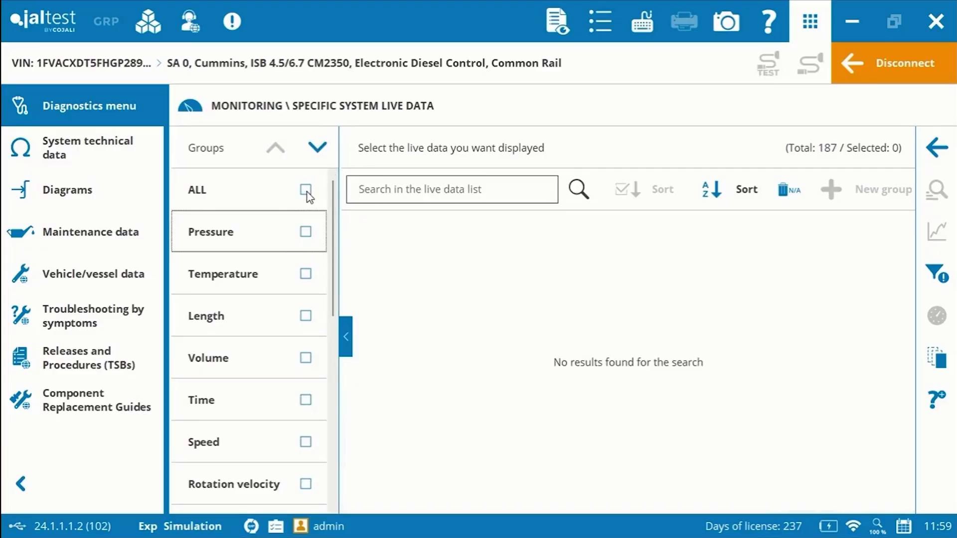
{"action": "left_click", "coordinate": [301, 235]}
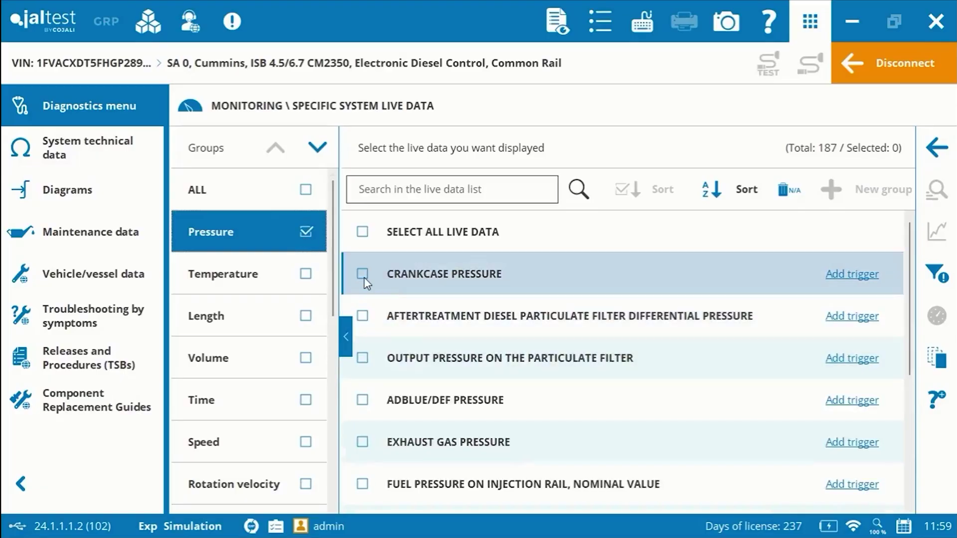
{"action": "left_click", "coordinate": [363, 276]}
{"action": "left_click", "coordinate": [364, 314]}
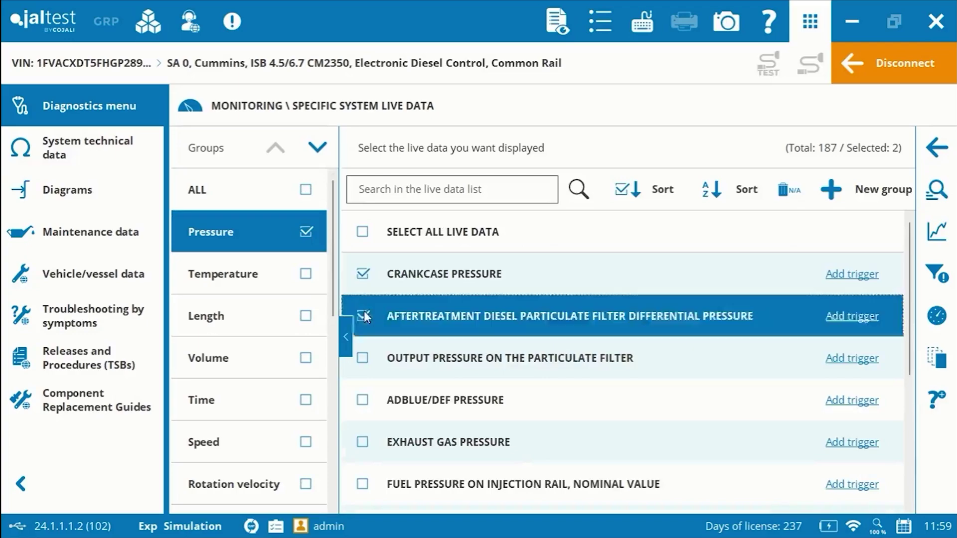
{"action": "left_click", "coordinate": [363, 357]}
{"action": "left_click", "coordinate": [364, 400]}
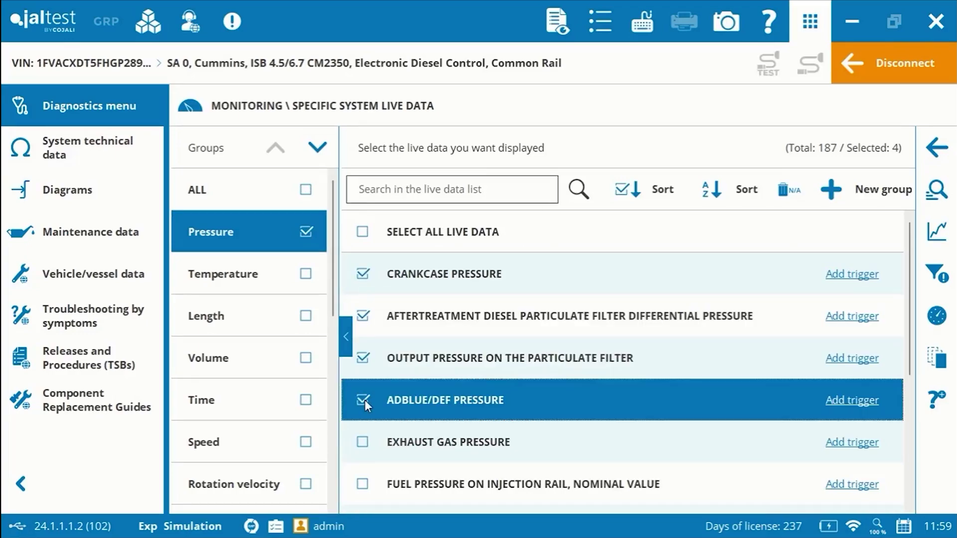
{"action": "left_click", "coordinate": [363, 444]}
{"action": "left_click", "coordinate": [364, 479]}
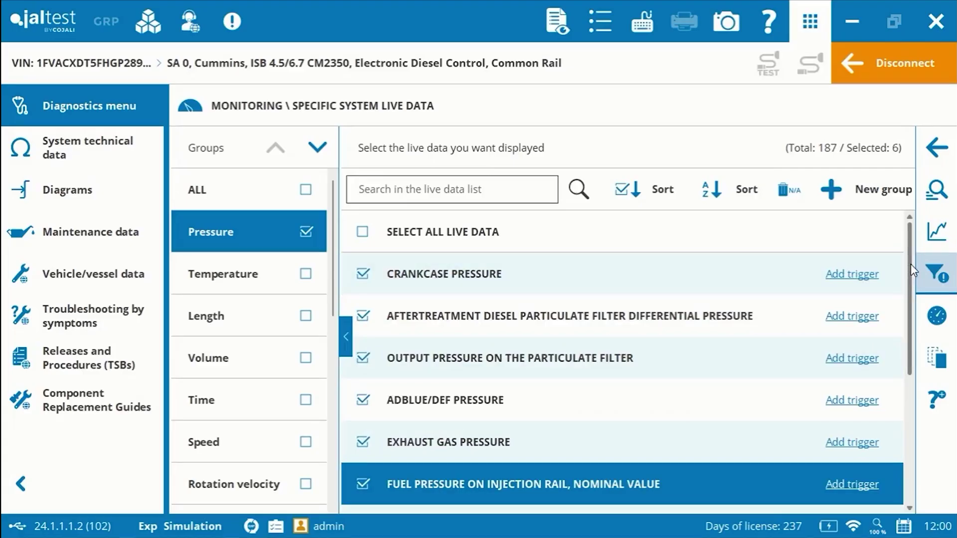
- Add Fuel Pressure on Injection Rail, Real Value and Fuel Rail Pressure (Gage) to the selection, leaving EGR Differential Pressure Sensor unselected
{"action": "left_click_drag", "start_coordinate": [911, 271], "coordinate": [914, 338]}
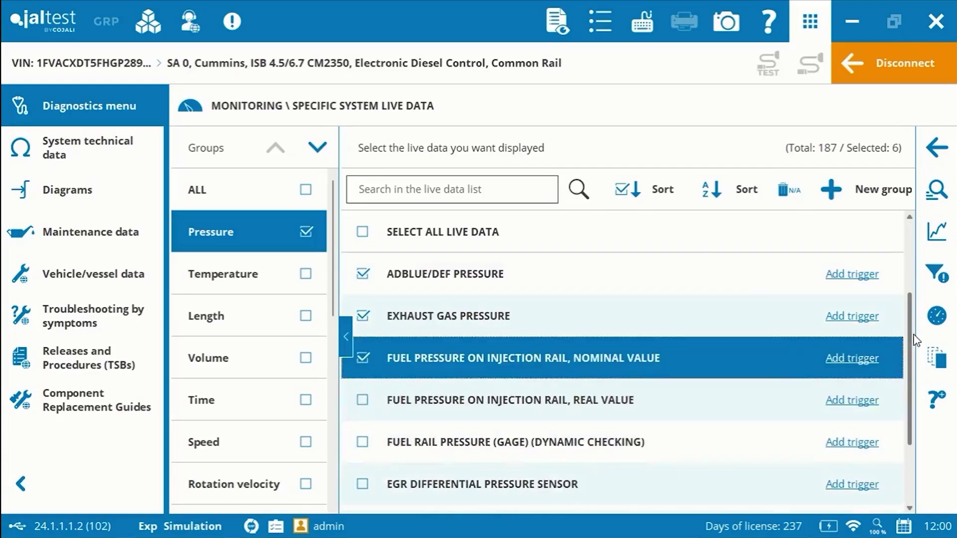
{"action": "left_click_drag", "start_coordinate": [913, 339], "coordinate": [914, 351]}
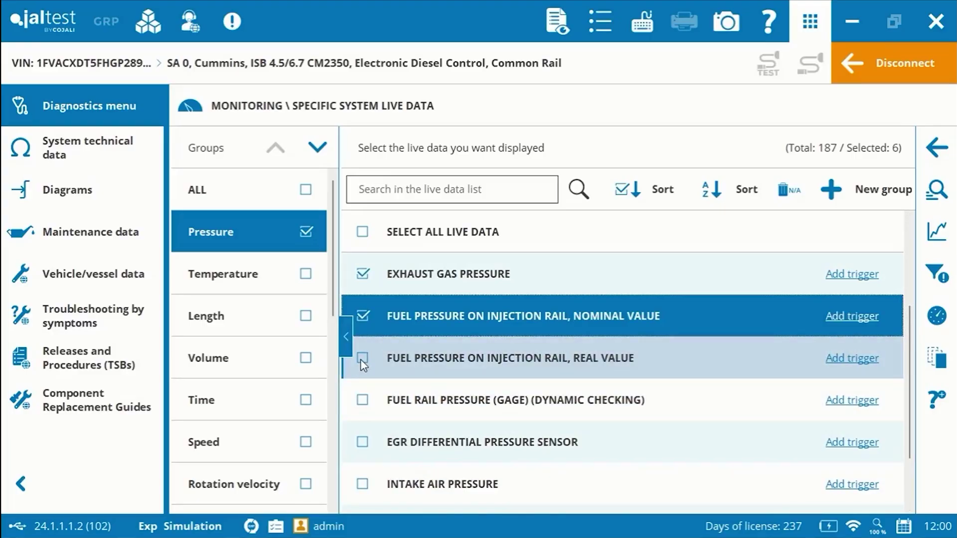
{"action": "left_click", "coordinate": [360, 360]}
{"action": "left_click", "coordinate": [367, 398]}
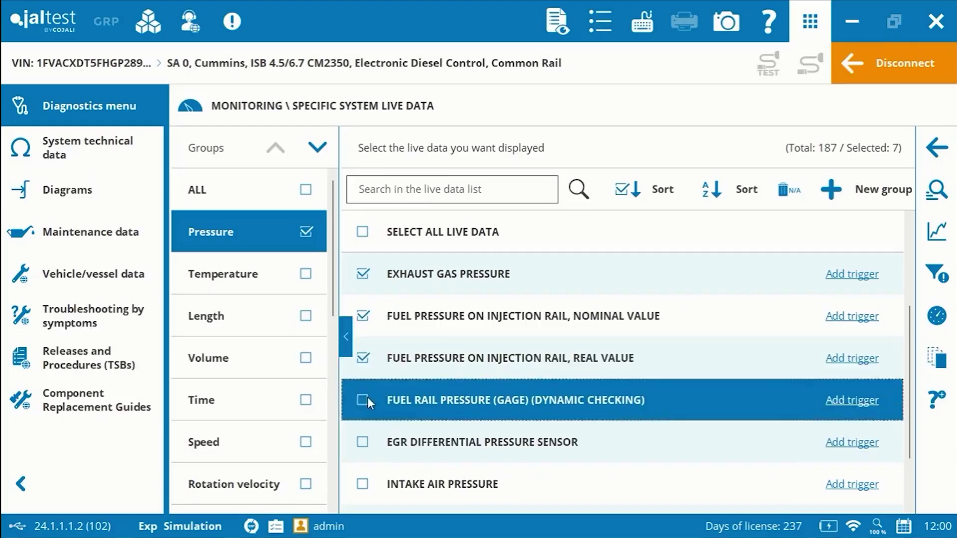
{"action": "left_click", "coordinate": [364, 445]}
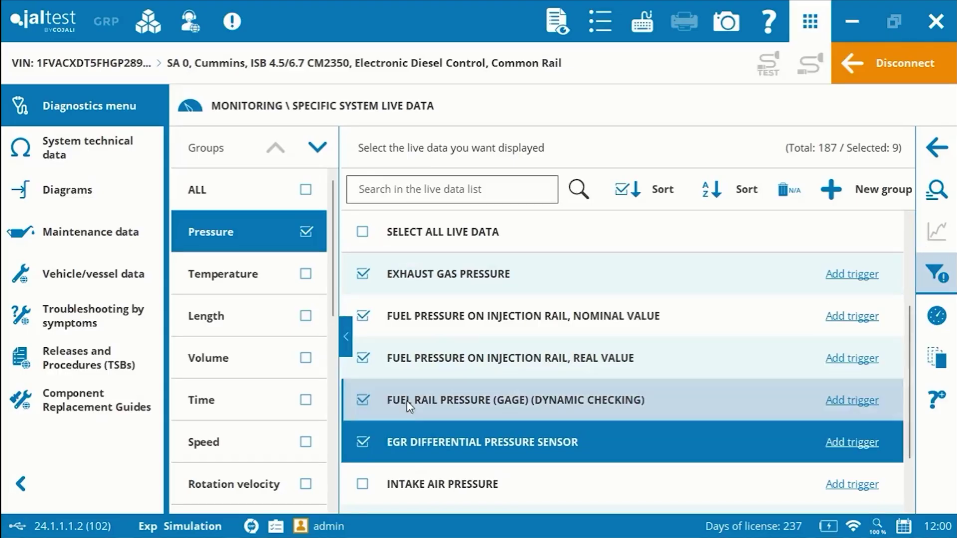
{"action": "left_click", "coordinate": [363, 442]}
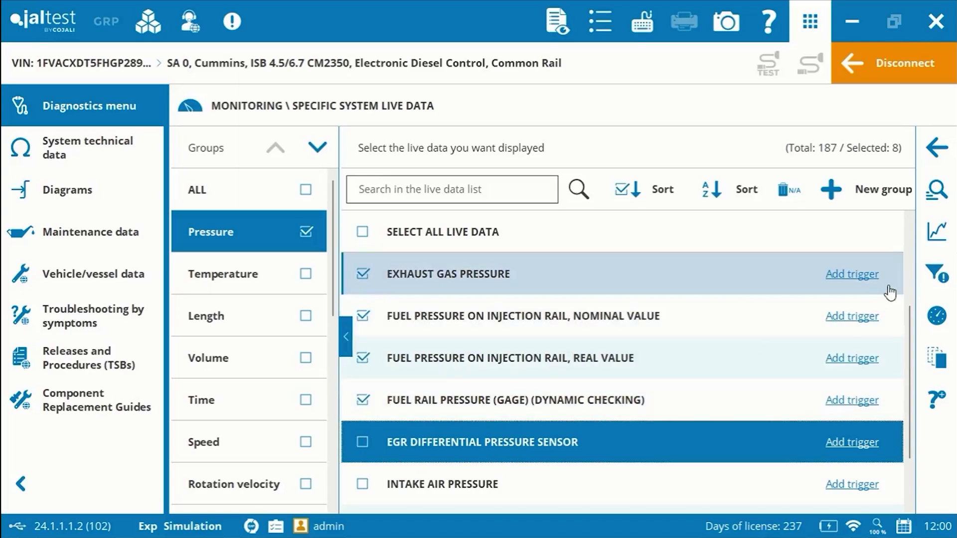
- View the selected pressures as a live list, read the Crankcase Pressure component information down to the tightening torques, and return to the measurement selection
{"action": "left_click", "coordinate": [933, 202]}
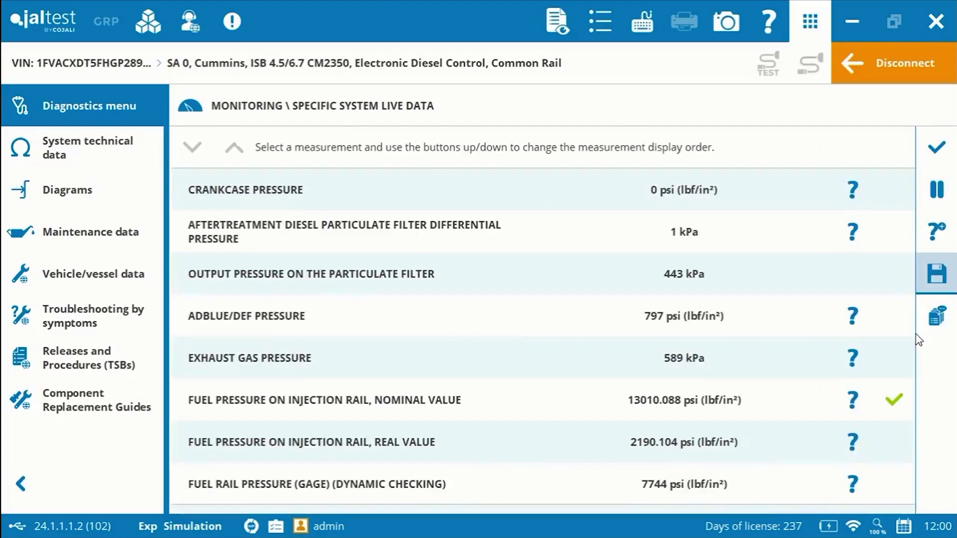
{"action": "left_click", "coordinate": [890, 413]}
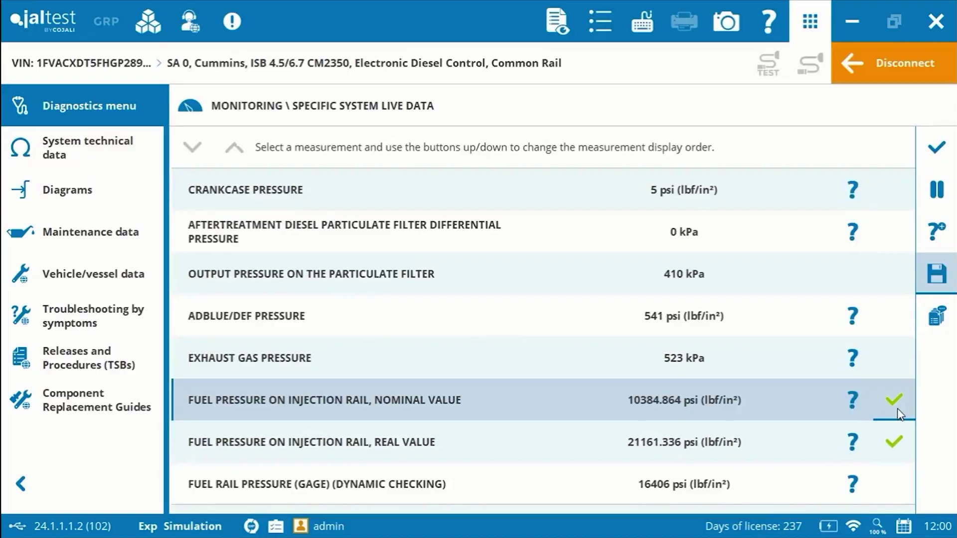
{"action": "left_click", "coordinate": [847, 191]}
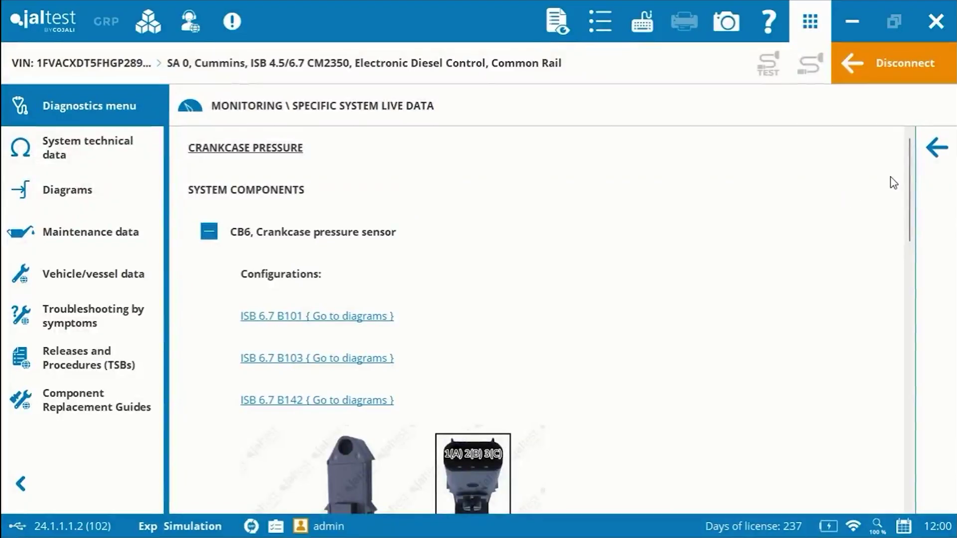
{"action": "left_click_drag", "start_coordinate": [910, 170], "coordinate": [912, 441]}
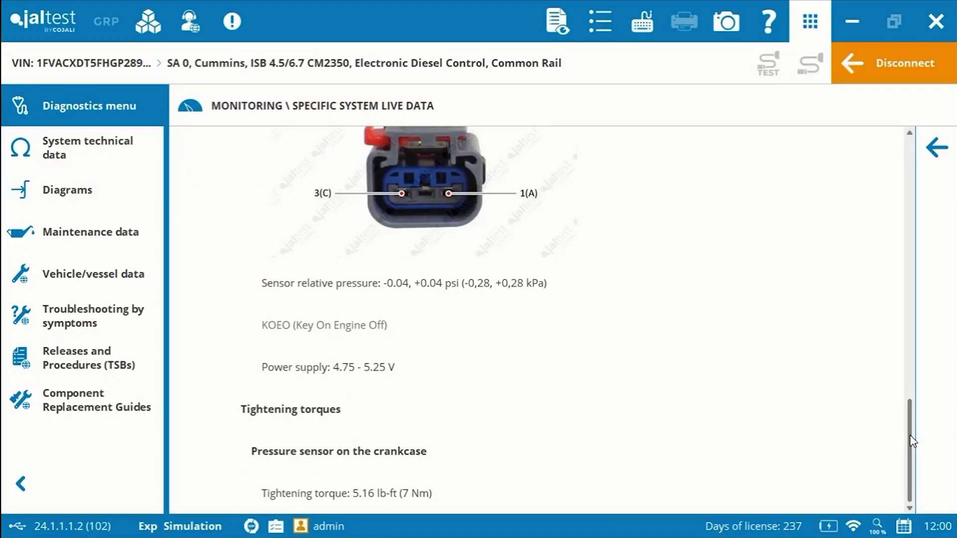
{"action": "left_click", "coordinate": [937, 147]}
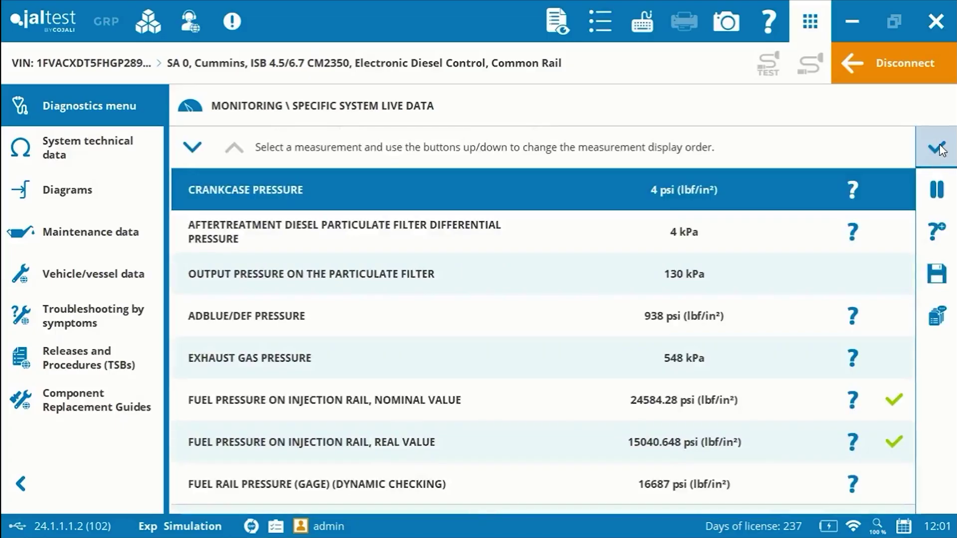
{"action": "left_click", "coordinate": [938, 148]}
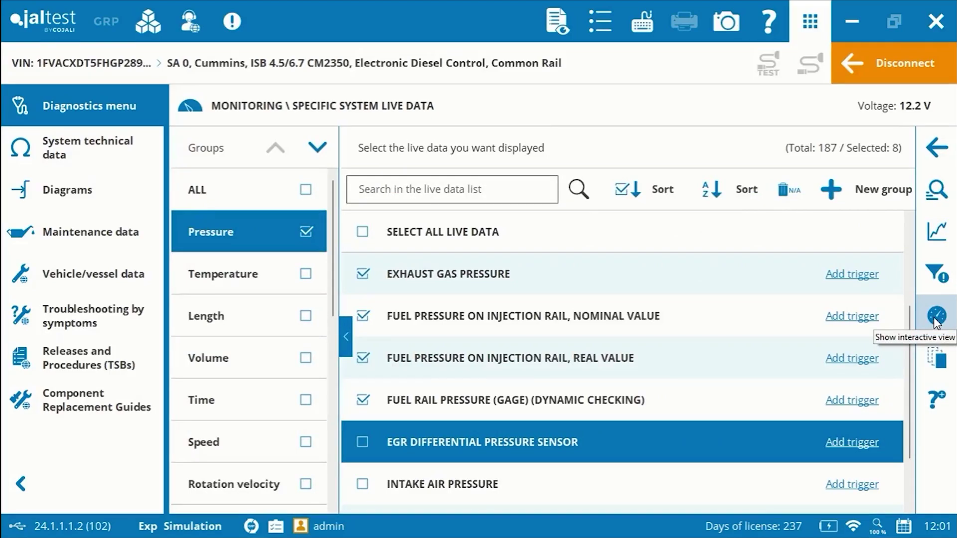
- Examine both pages of the selected pressures in the interactive gauge view and return to the measurement selection
{"action": "left_click", "coordinate": [937, 321]}
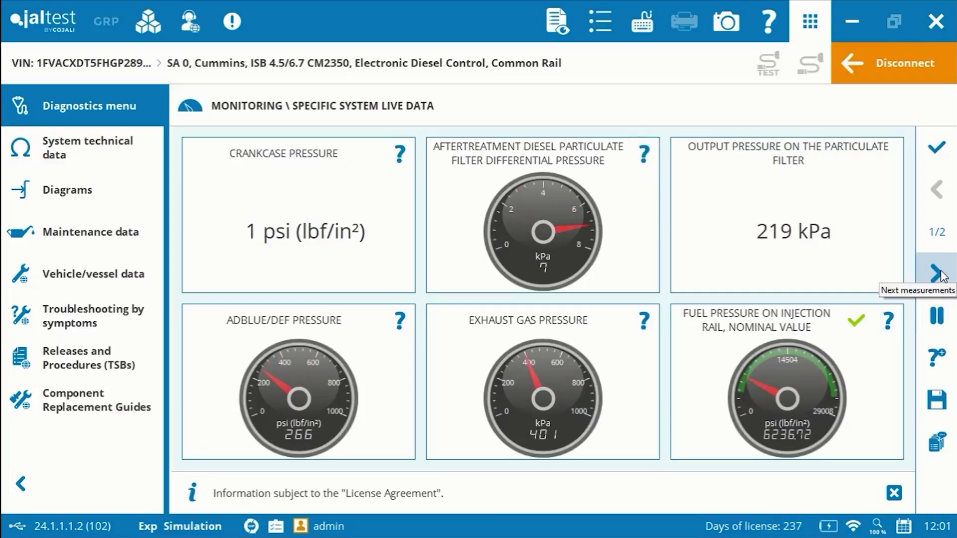
{"action": "left_click", "coordinate": [937, 273]}
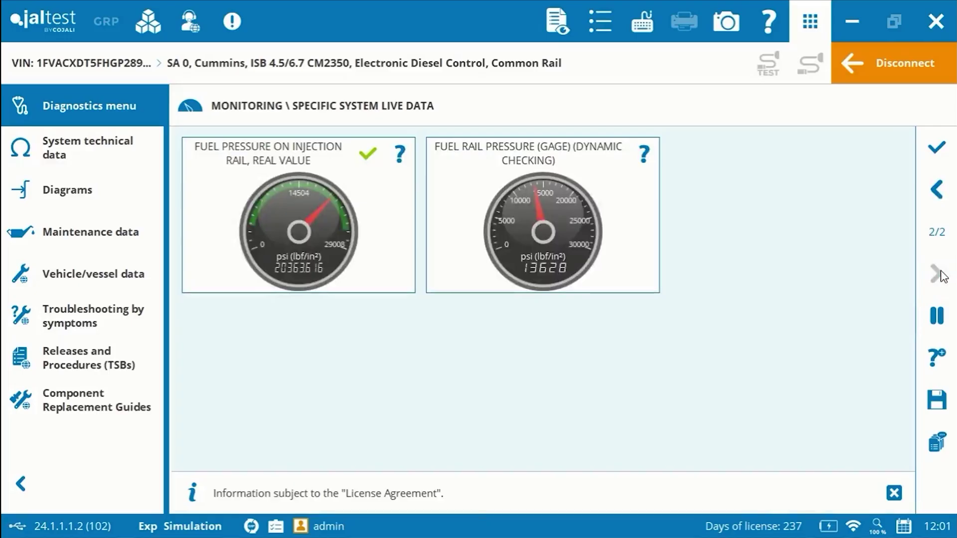
{"action": "left_click", "coordinate": [926, 184]}
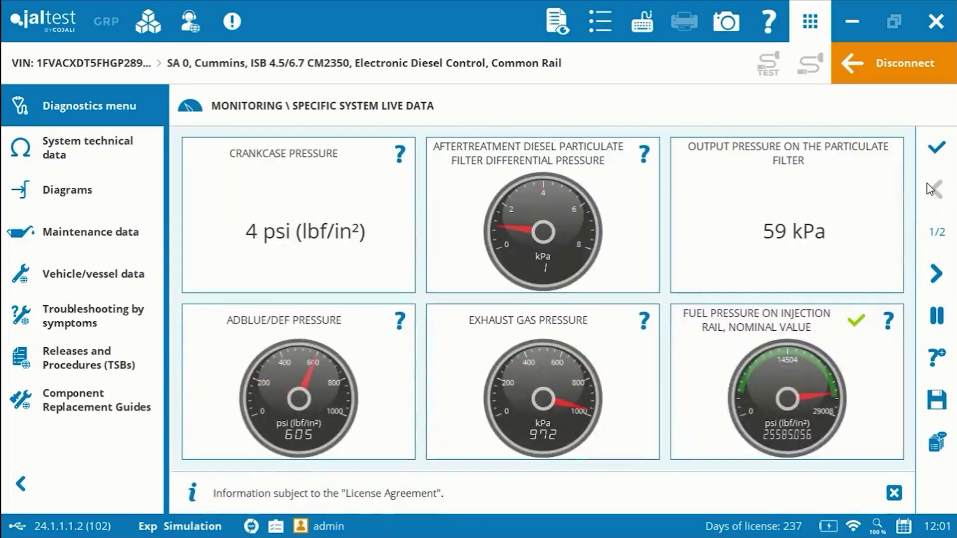
{"action": "left_click", "coordinate": [937, 154]}
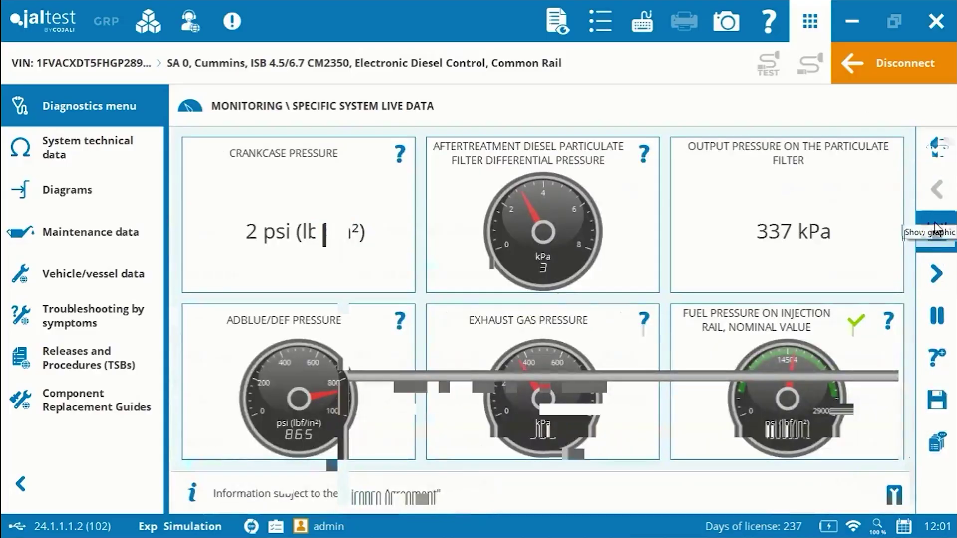
- Plot the selected pressures as a live graph and try wider and narrower time scales, ending with a 30-second span
{"action": "left_click", "coordinate": [937, 234]}
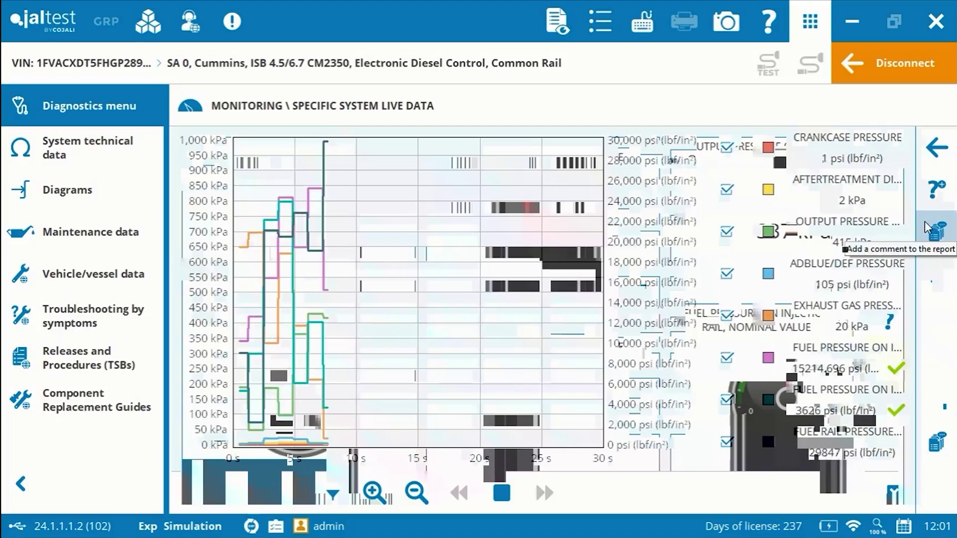
{"action": "left_click", "coordinate": [415, 494]}
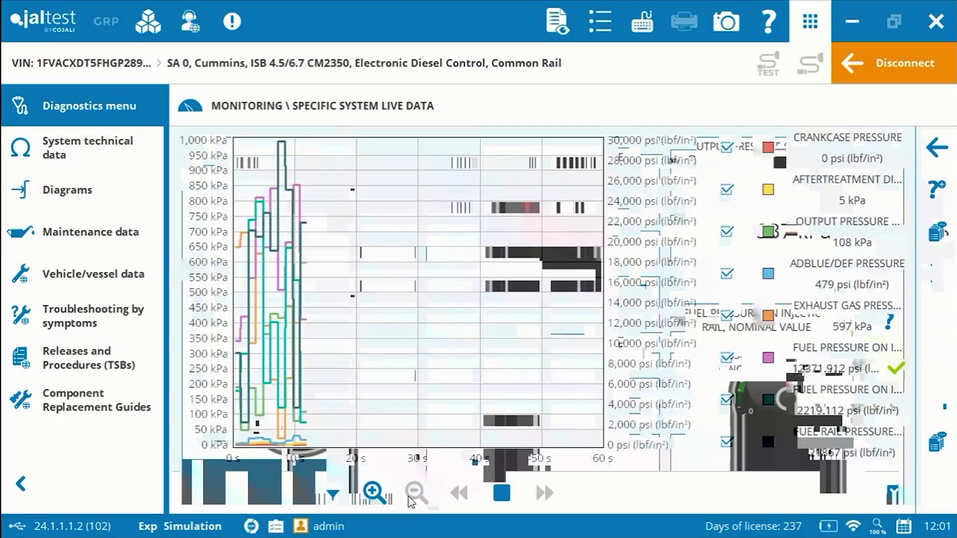
{"action": "left_click", "coordinate": [374, 492]}
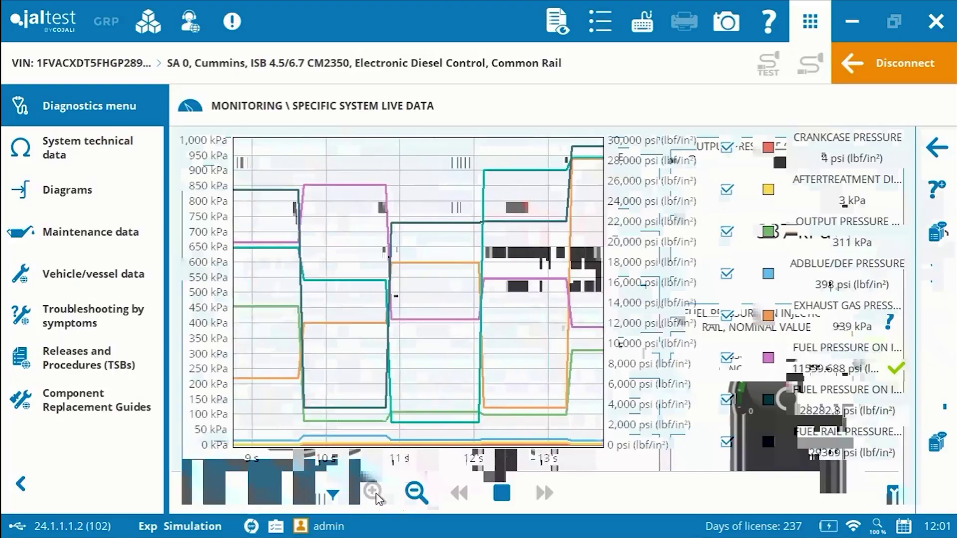
{"action": "left_click", "coordinate": [414, 492]}
{"action": "left_click", "coordinate": [414, 492]}
{"action": "left_click", "coordinate": [414, 493]}
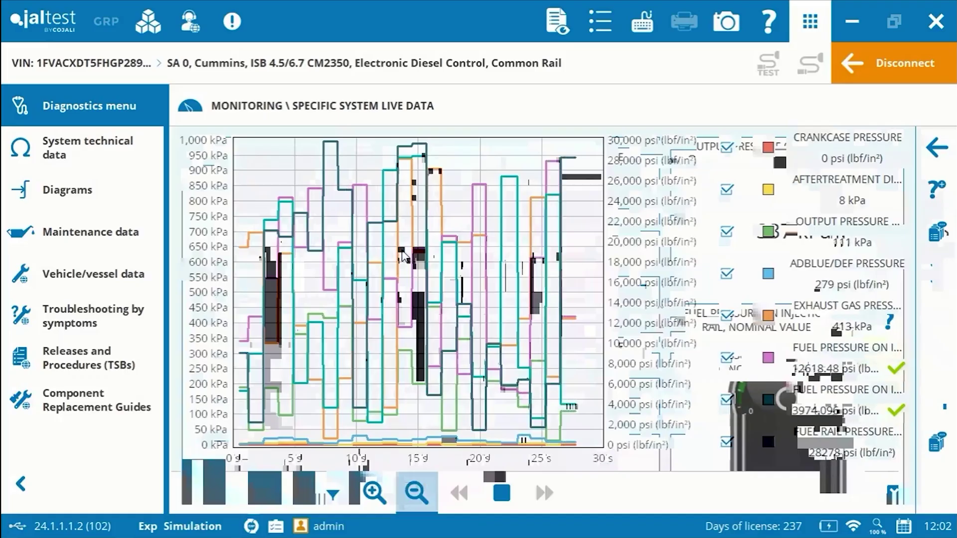
- Reduce the graph to the Fuel Rail Pressure (Gage) and nominal injection rail fuel pressure curves, hiding the other six measurements
{"action": "left_click", "coordinate": [727, 149]}
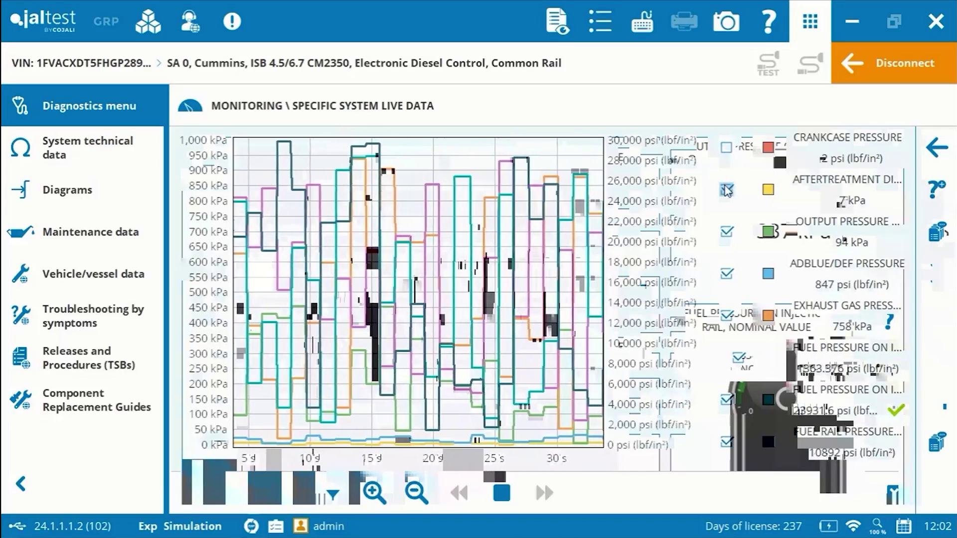
{"action": "left_click", "coordinate": [727, 190]}
{"action": "left_click", "coordinate": [727, 231]}
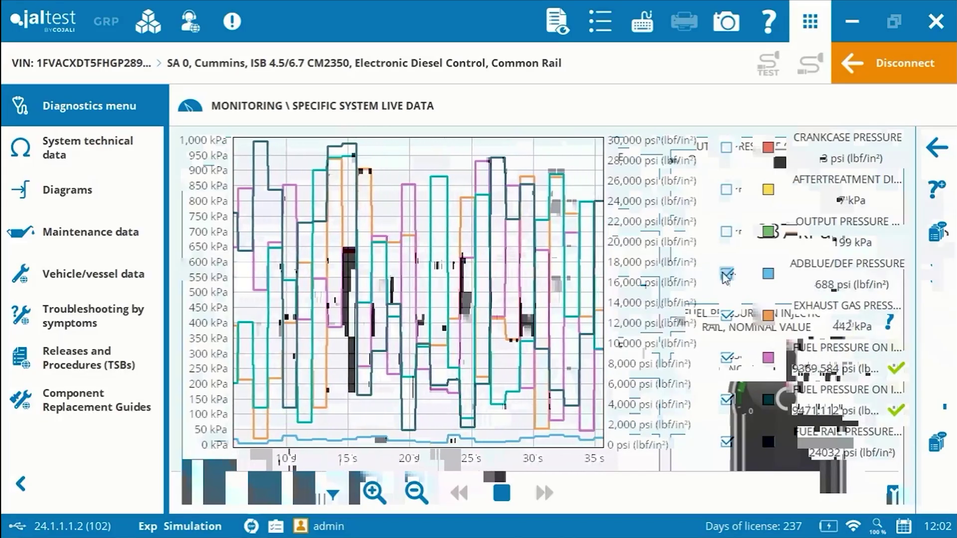
{"action": "left_click", "coordinate": [727, 273]}
{"action": "left_click", "coordinate": [727, 315]}
{"action": "left_click", "coordinate": [727, 357]}
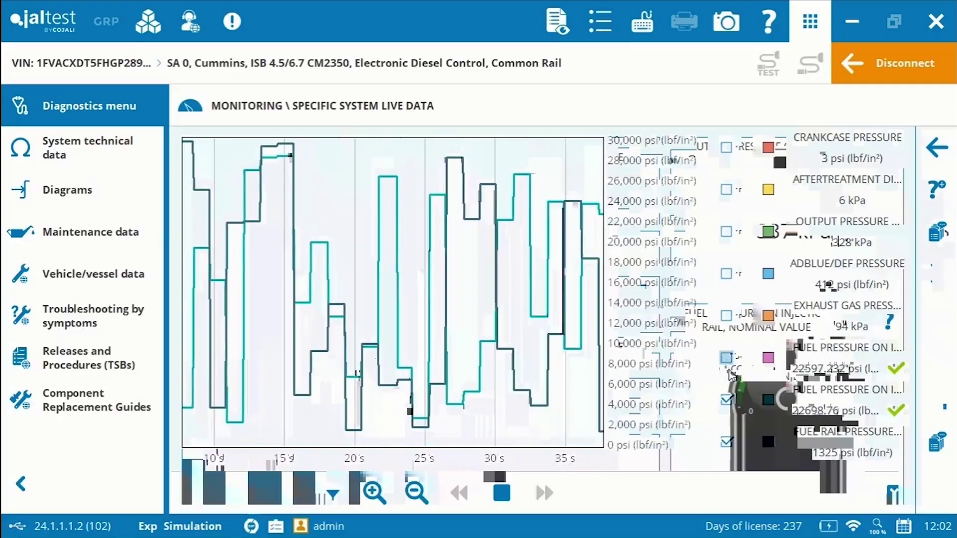
{"action": "left_click", "coordinate": [727, 399]}
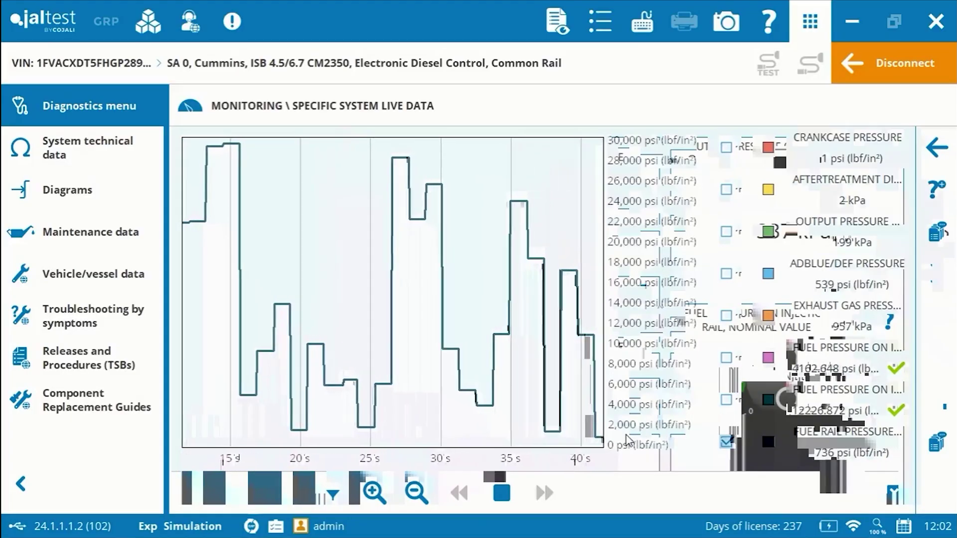
{"action": "left_click", "coordinate": [726, 356]}
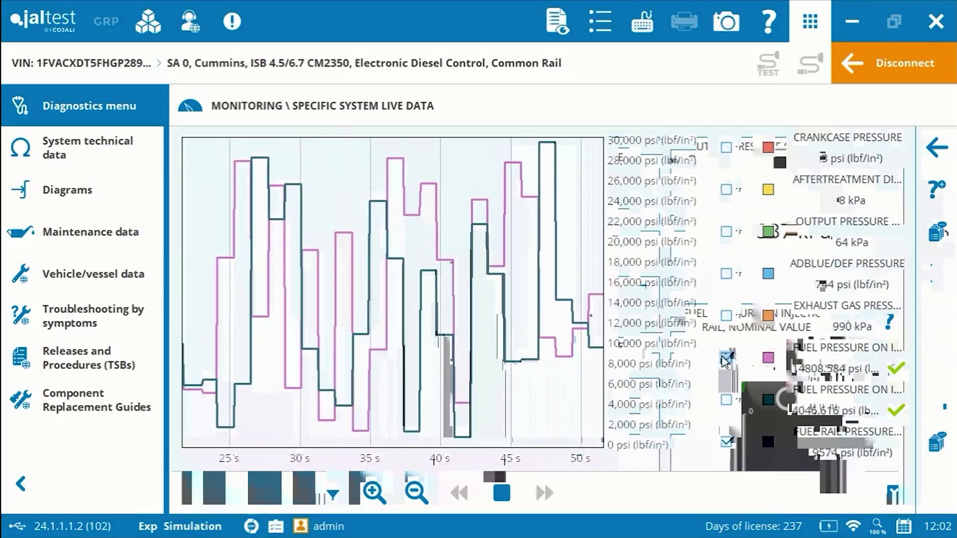
- Hide the Fuel Rail Pressure curve, stop the live graph and rewind to the earlier recorded data
{"action": "left_click", "coordinate": [727, 441]}
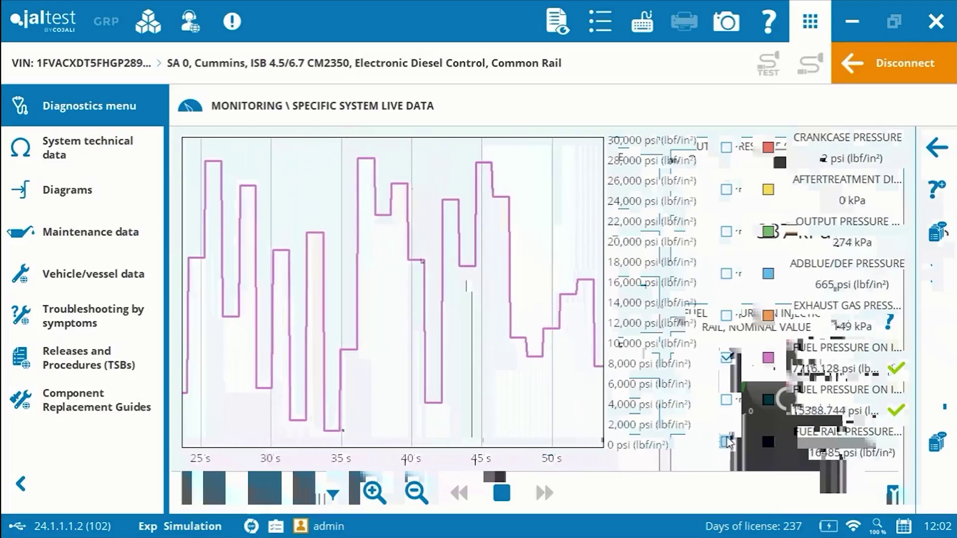
{"action": "left_click", "coordinate": [500, 493]}
{"action": "left_click", "coordinate": [468, 496]}
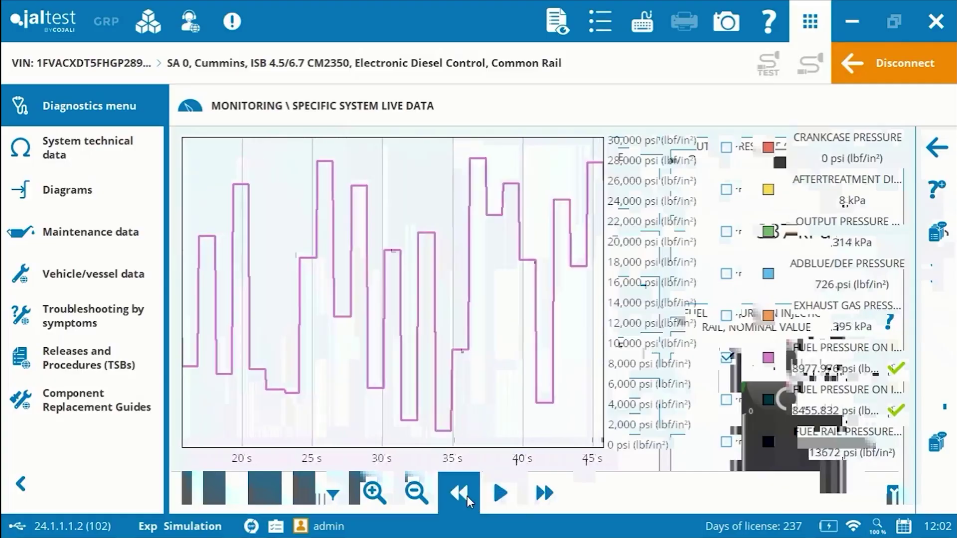
- Add the second injection rail fuel pressure, Fuel Rail Pressure and exhaust gas pressure curves to the stopped graph, and return to the Monitoring list
{"action": "left_click", "coordinate": [726, 400]}
{"action": "left_click", "coordinate": [727, 441]}
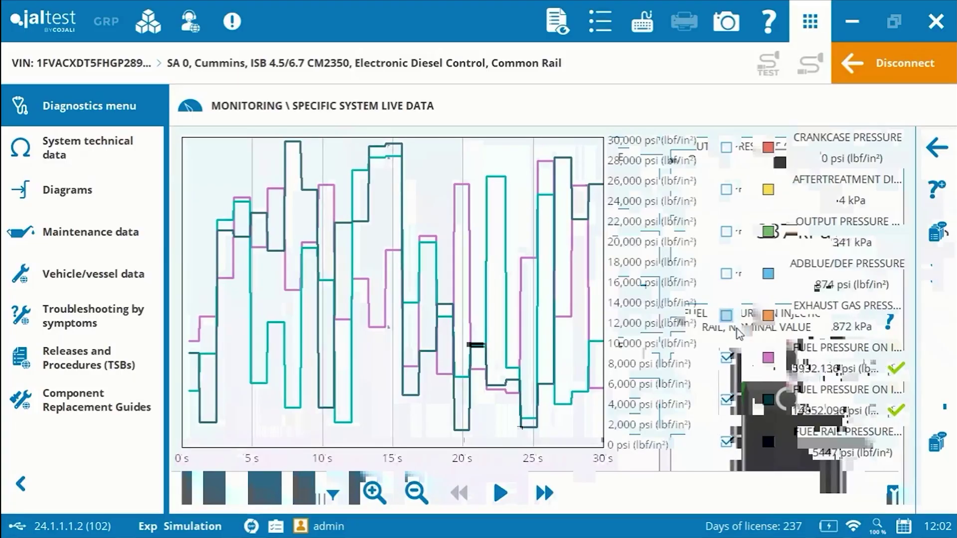
{"action": "left_click", "coordinate": [726, 315]}
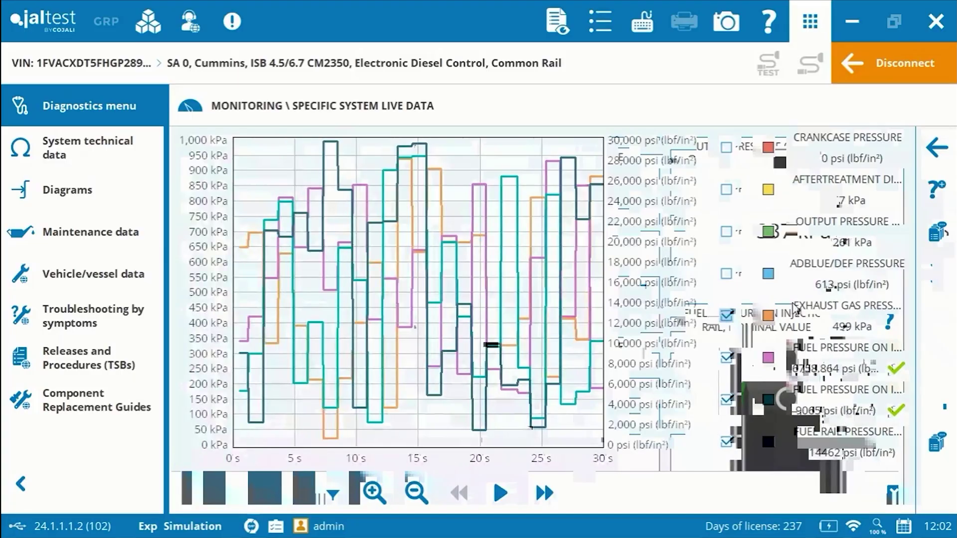
{"action": "left_click", "coordinate": [941, 148]}
{"action": "left_click", "coordinate": [941, 149]}
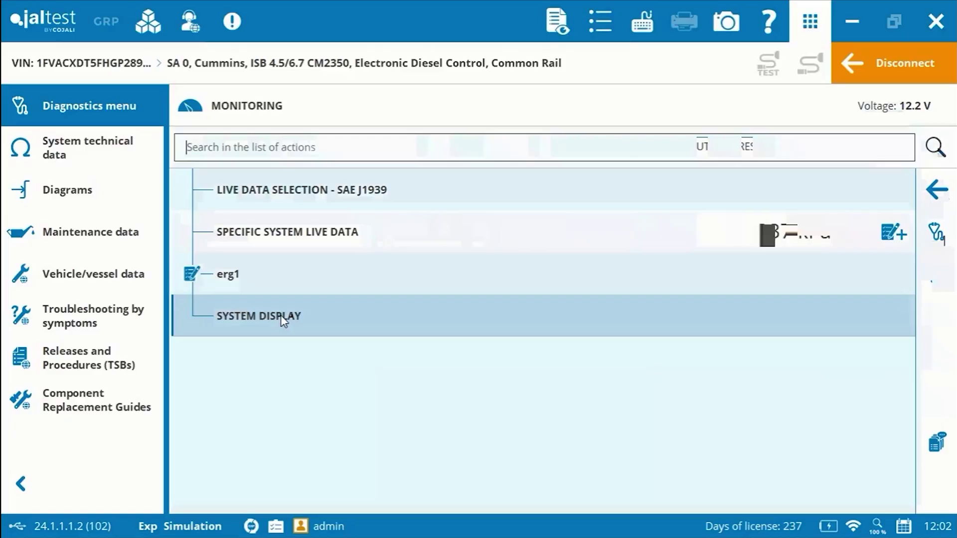
- Examine the System Display schematics from the Fuel system page through all four Exhaust gases system pages, and return to the main diagnostics actions
{"action": "left_click", "coordinate": [280, 315]}
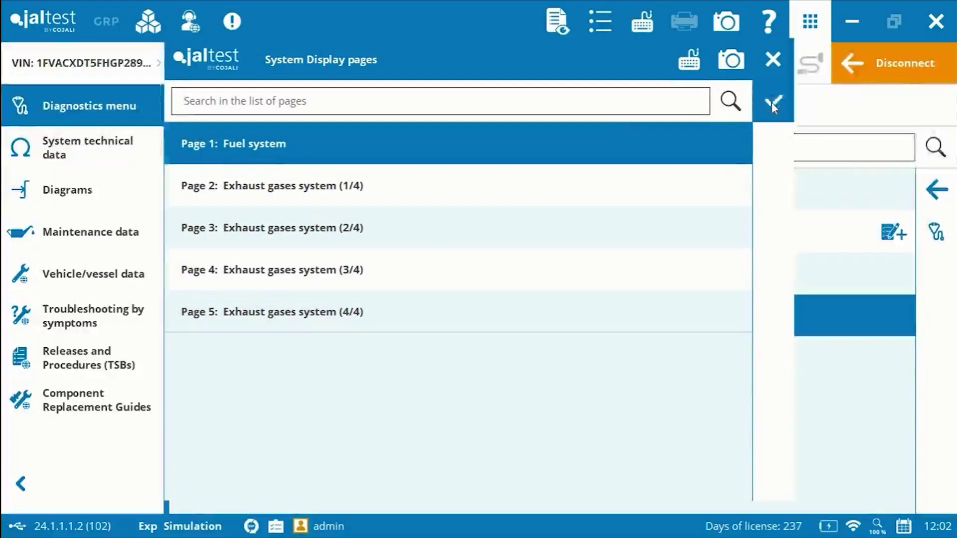
{"action": "left_click", "coordinate": [771, 102]}
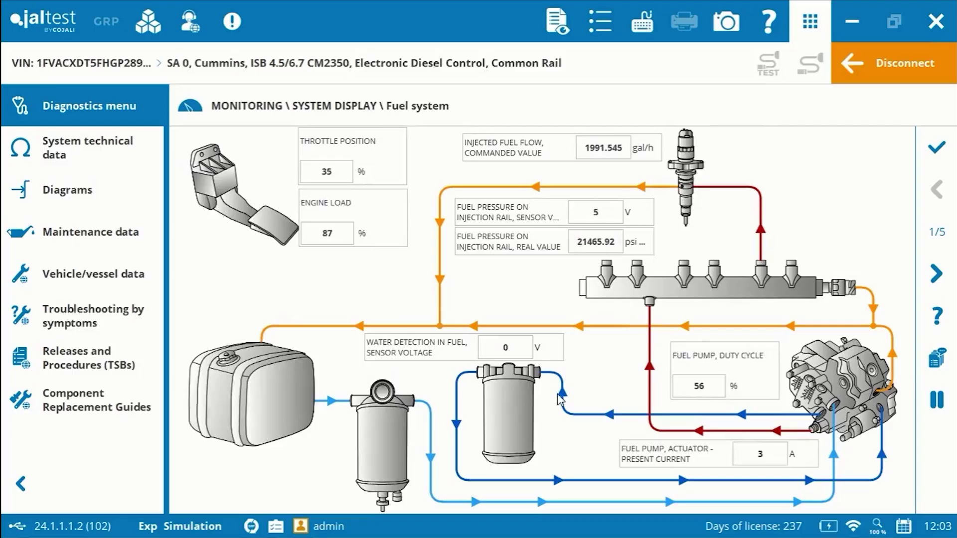
{"action": "left_click", "coordinate": [937, 273]}
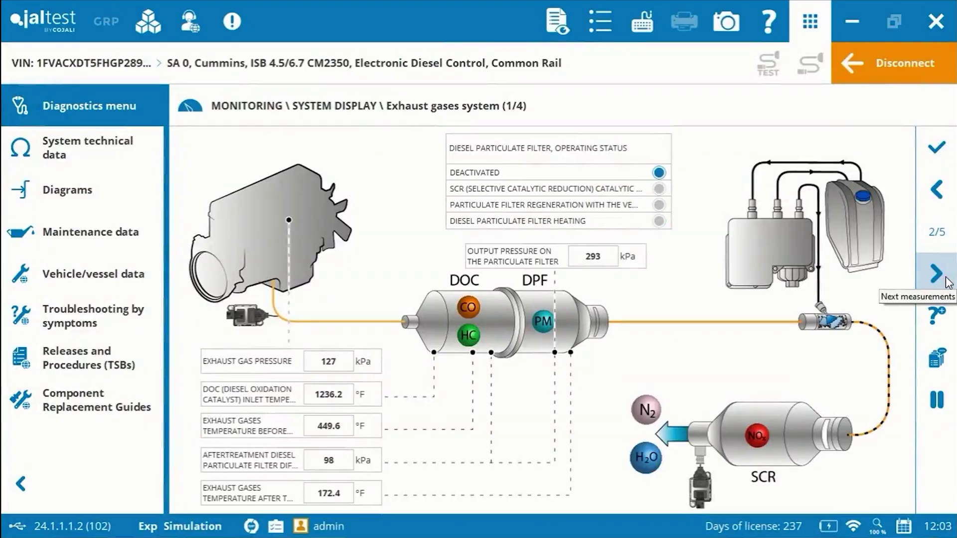
{"action": "left_click", "coordinate": [947, 281]}
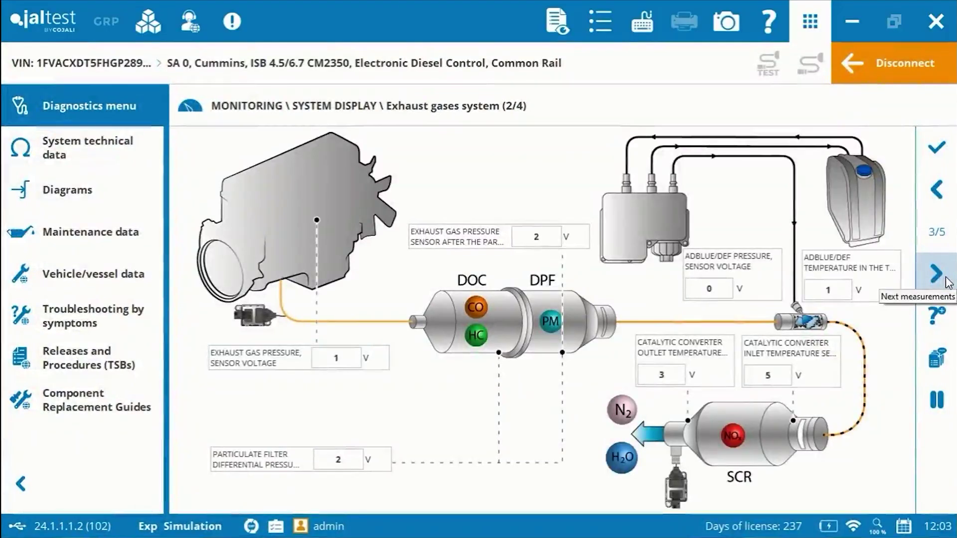
{"action": "left_click", "coordinate": [947, 281]}
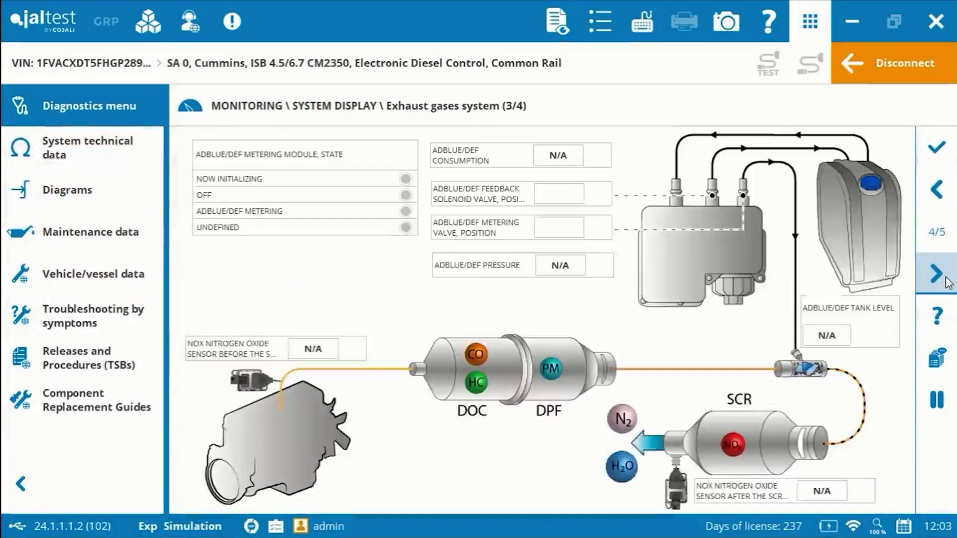
{"action": "left_click", "coordinate": [947, 280]}
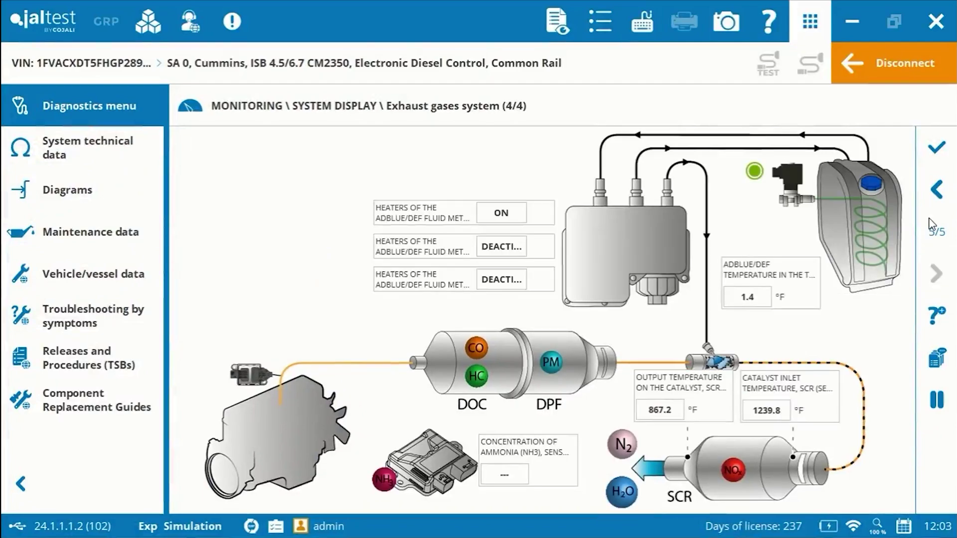
{"action": "left_click", "coordinate": [935, 159]}
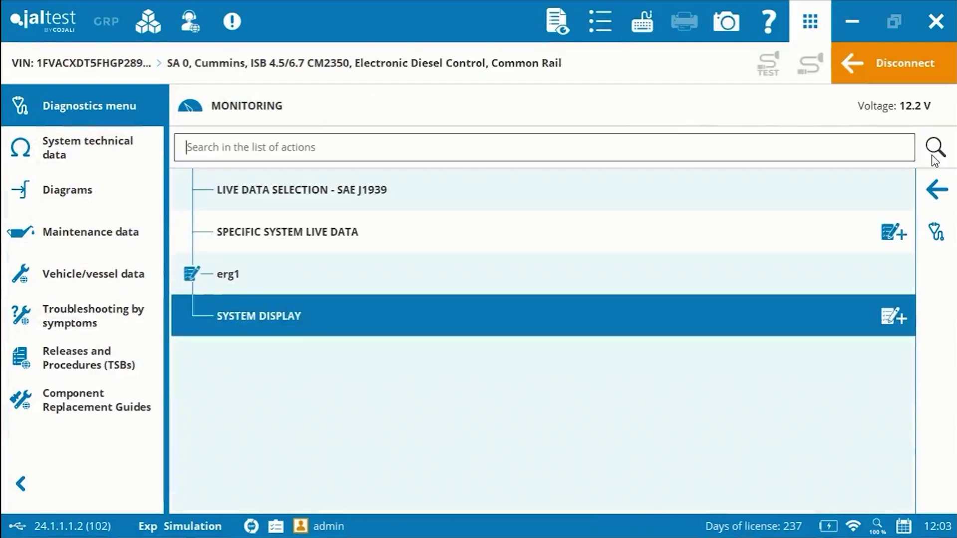
{"action": "left_click", "coordinate": [946, 199]}
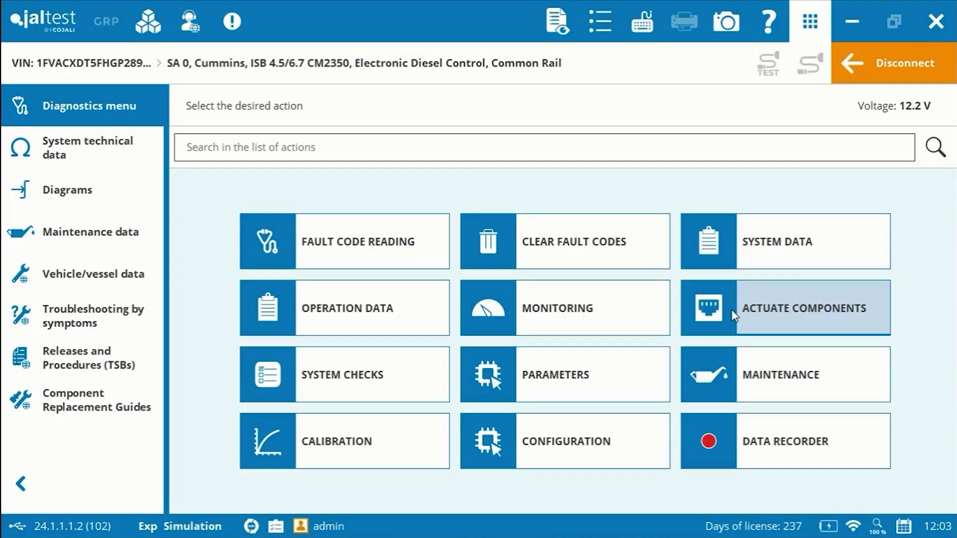
- Review the available System Checks, including the expanded AdBlue/DEF group, and return to the main diagnostics actions
{"action": "left_click", "coordinate": [389, 376]}
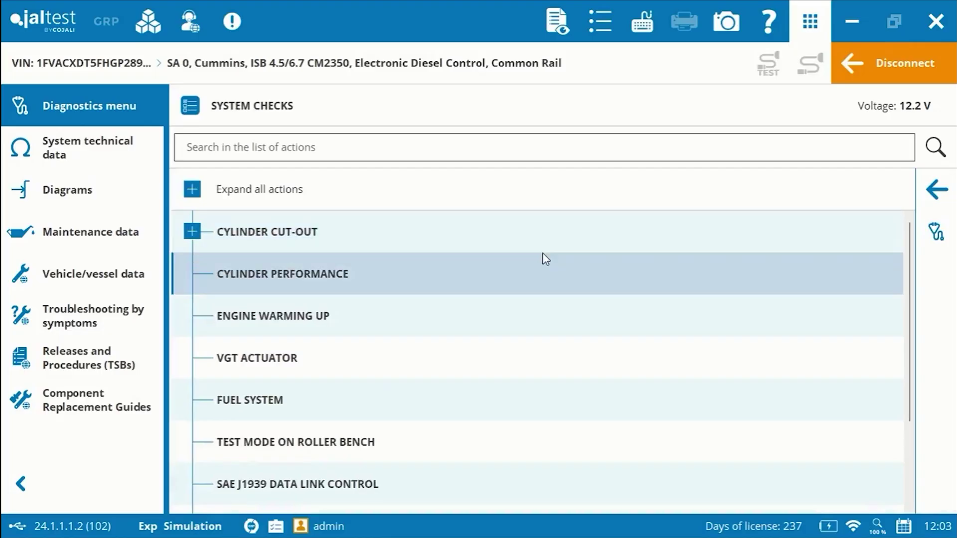
{"action": "scroll", "coordinate": [912, 249], "scroll_direction": "down", "scroll_amount": 3}
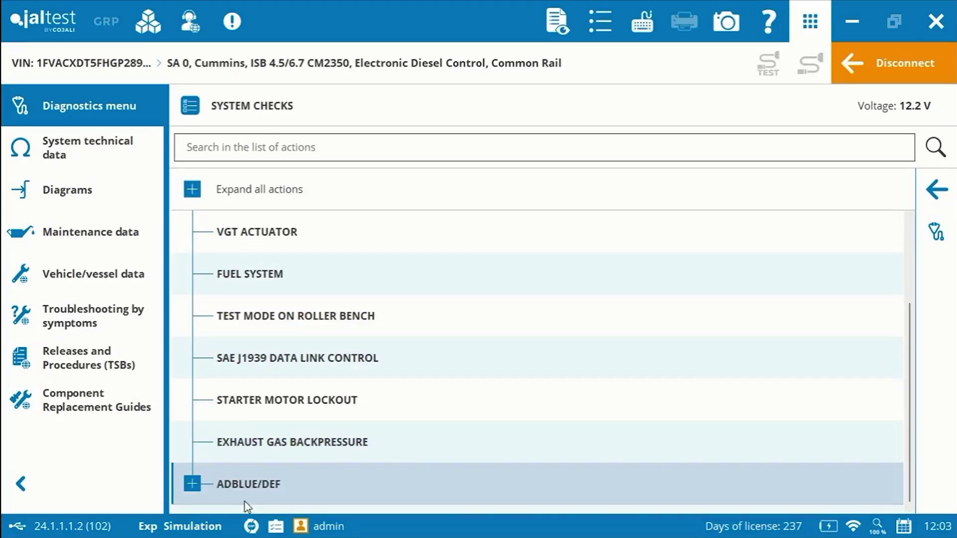
{"action": "left_click", "coordinate": [192, 483]}
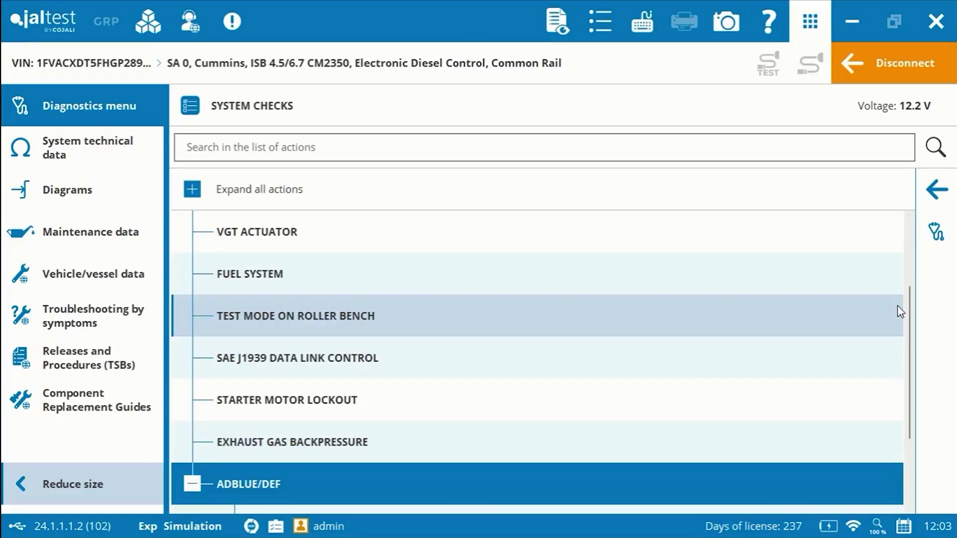
{"action": "scroll", "coordinate": [908, 307], "scroll_direction": "down", "scroll_amount": 3}
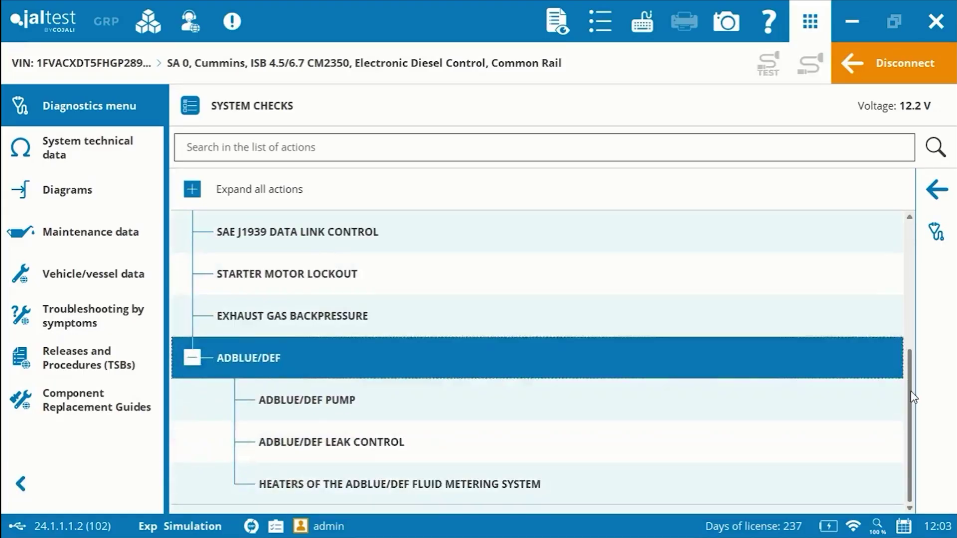
{"action": "left_click_drag", "start_coordinate": [905, 368], "coordinate": [910, 264]}
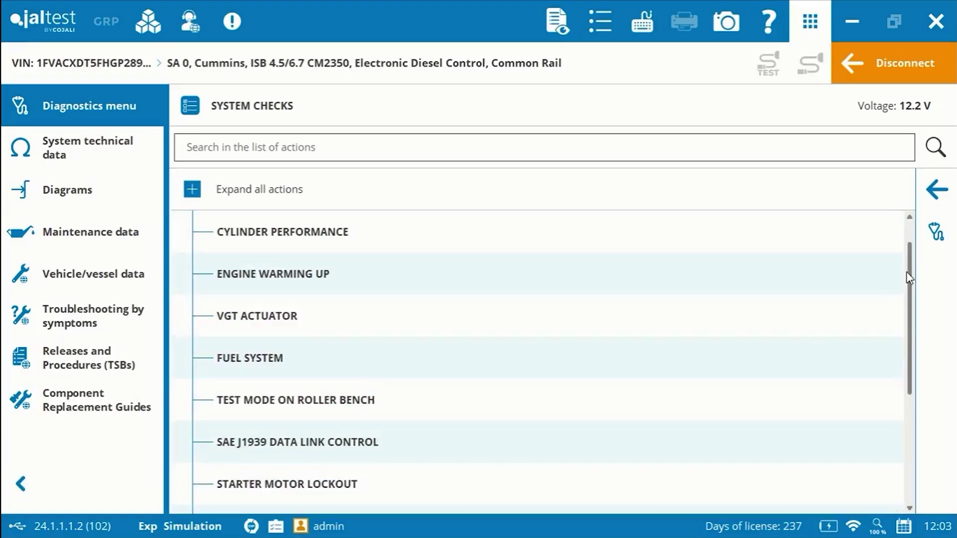
{"action": "left_click", "coordinate": [936, 202]}
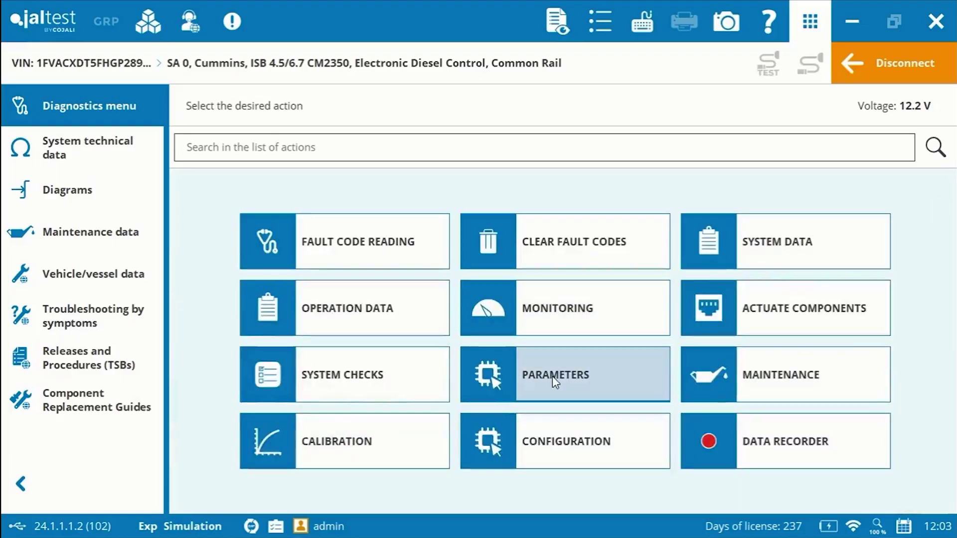
- Look through the Parameters list, expand the Idle group to view its actions, and return to the main diagnostics actions
{"action": "left_click", "coordinate": [558, 369]}
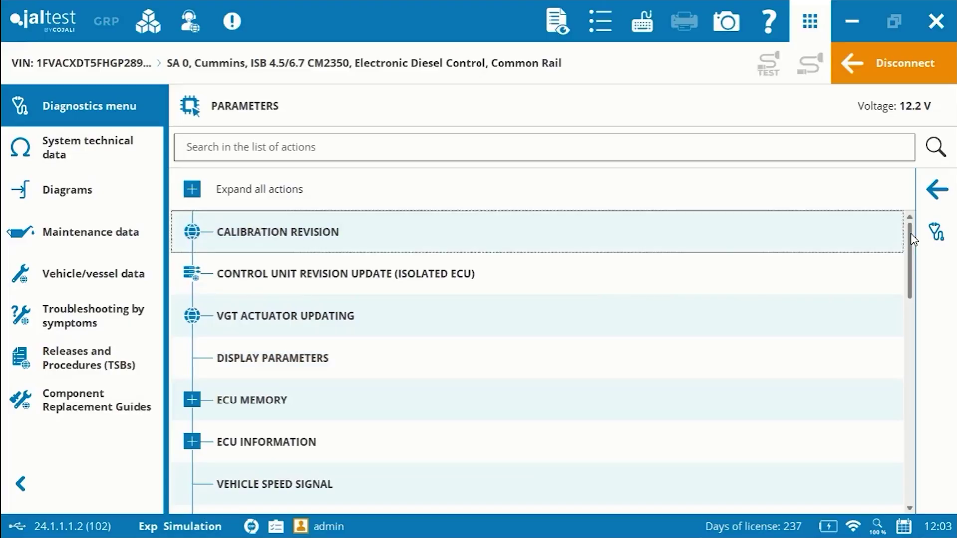
{"action": "left_click_drag", "start_coordinate": [901, 235], "coordinate": [904, 334]}
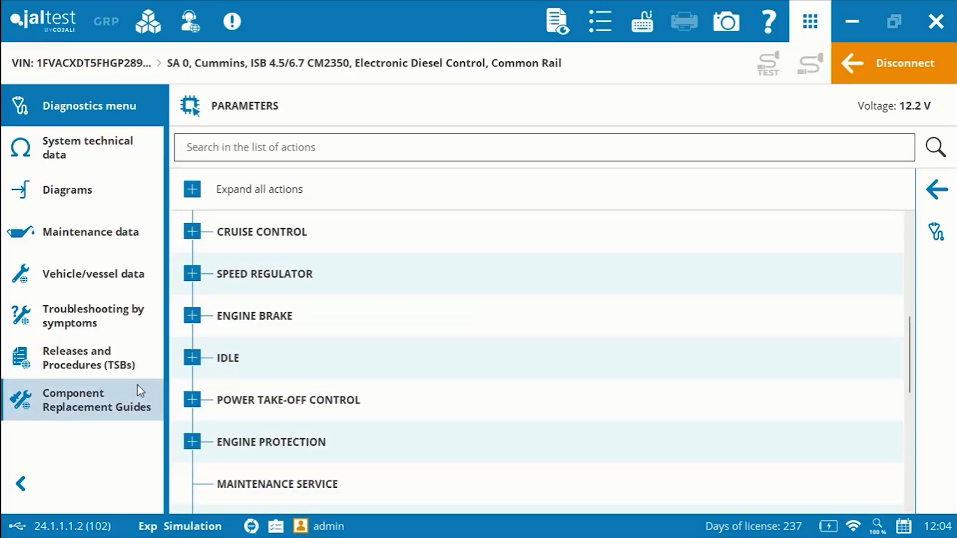
{"action": "left_click", "coordinate": [192, 359]}
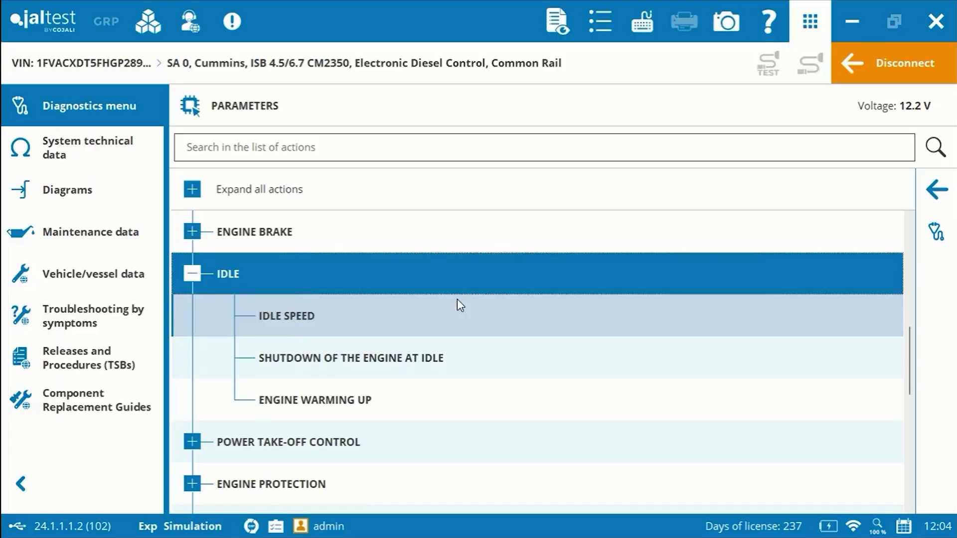
{"action": "left_click", "coordinate": [949, 192]}
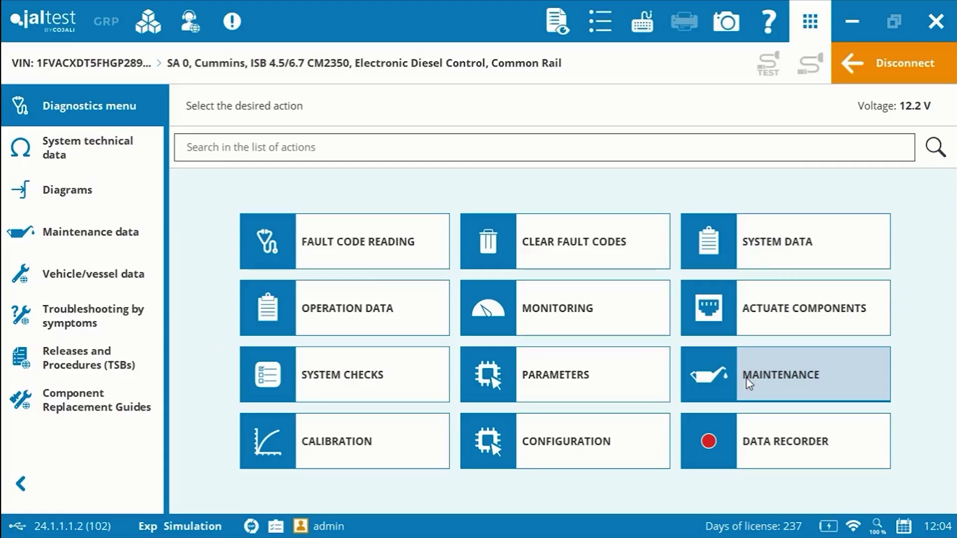
- Open the SCR Efficiency maintenance test, accept the Expert Mode terms, read its instructions, and exit to the main diagnostics actions without running it
{"action": "left_click", "coordinate": [749, 383]}
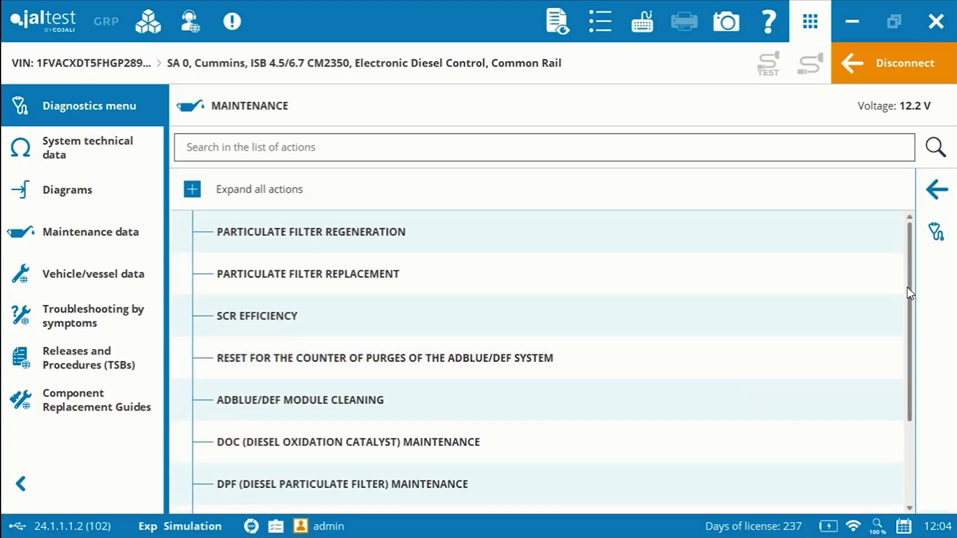
{"action": "mouse_move", "coordinate": [913, 273]}
{"action": "left_mouse_down"}
{"action": "mouse_move", "coordinate": [908, 327]}
{"action": "mouse_move", "coordinate": [909, 267]}
{"action": "left_mouse_up"}
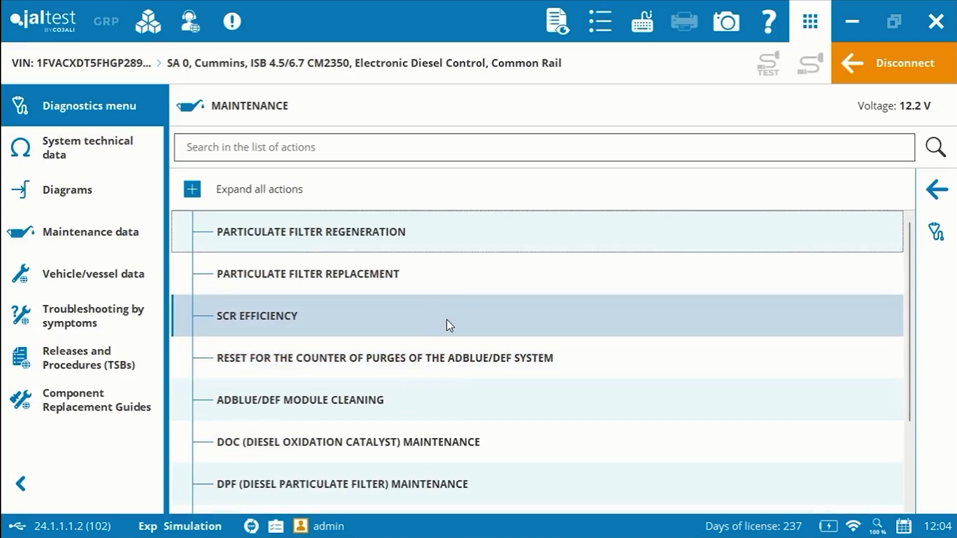
{"action": "left_click", "coordinate": [316, 319]}
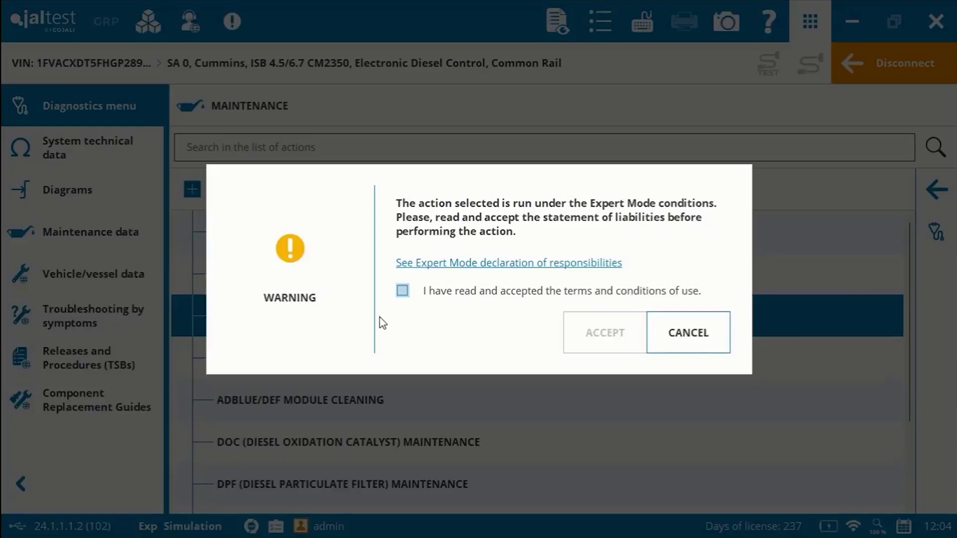
{"action": "left_click", "coordinate": [402, 291]}
{"action": "left_click", "coordinate": [590, 334]}
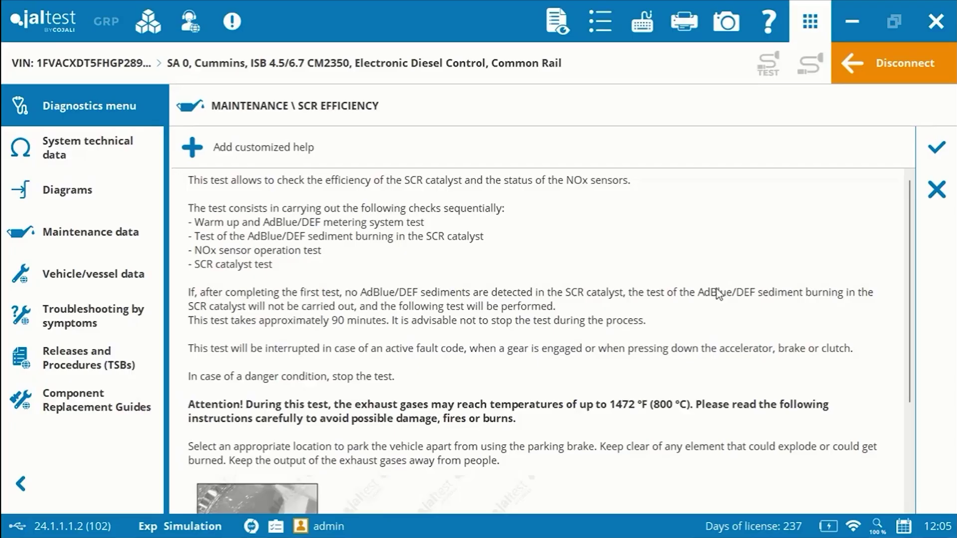
{"action": "mouse_move", "coordinate": [907, 198]}
{"action": "left_mouse_down"}
{"action": "mouse_move", "coordinate": [907, 311]}
{"action": "mouse_move", "coordinate": [905, 192]}
{"action": "left_mouse_up"}
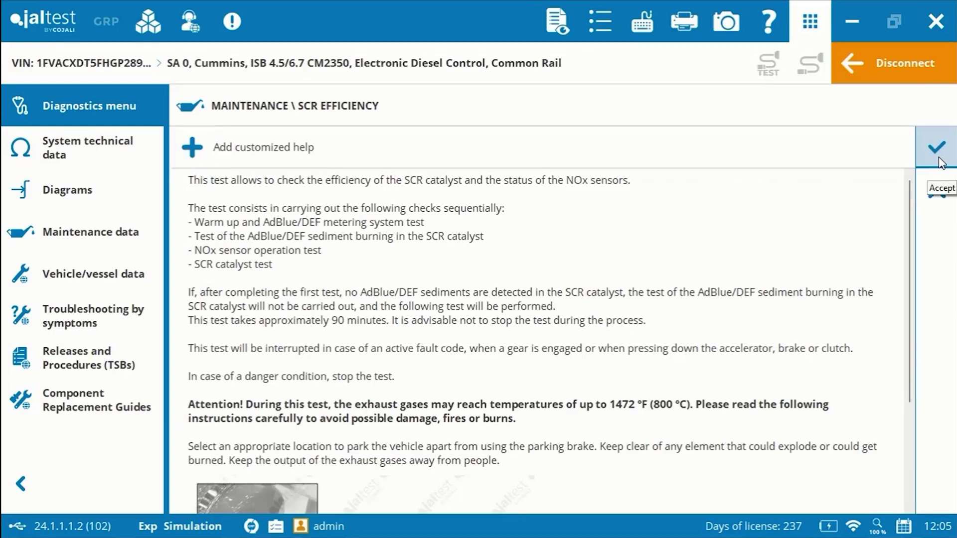
{"action": "left_click", "coordinate": [937, 189]}
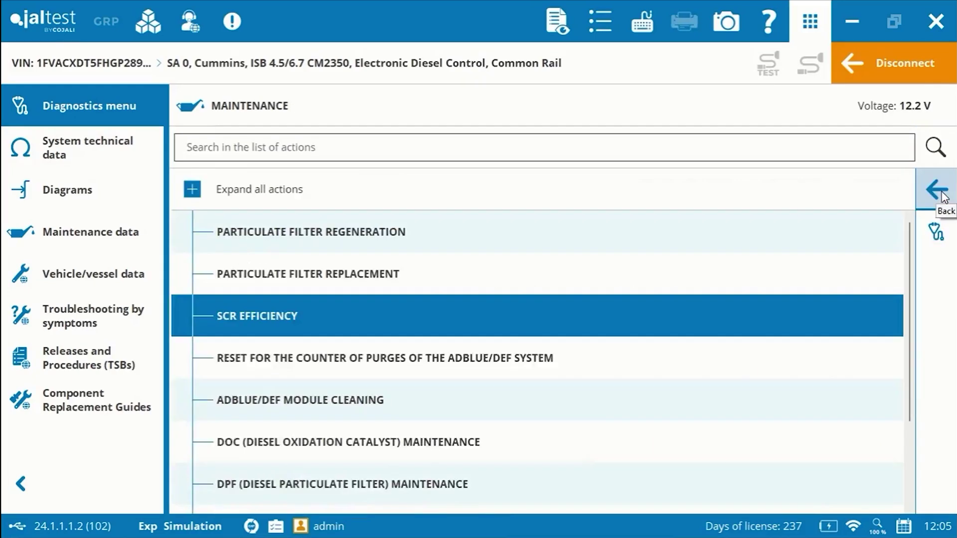
{"action": "left_click", "coordinate": [944, 197]}
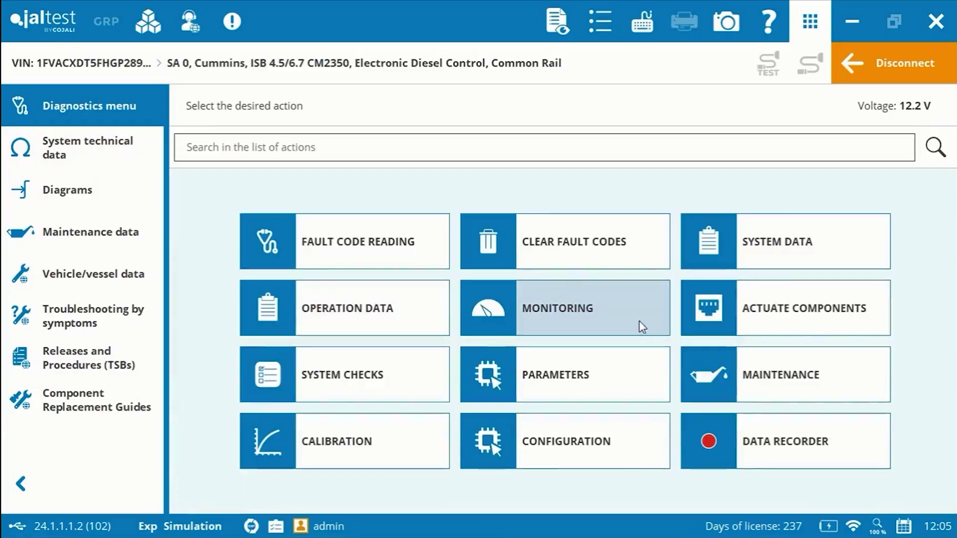
- Review the VGT actions under Calibration and the actions under Configuration, returning to the main diagnostics actions
{"action": "left_click", "coordinate": [311, 449]}
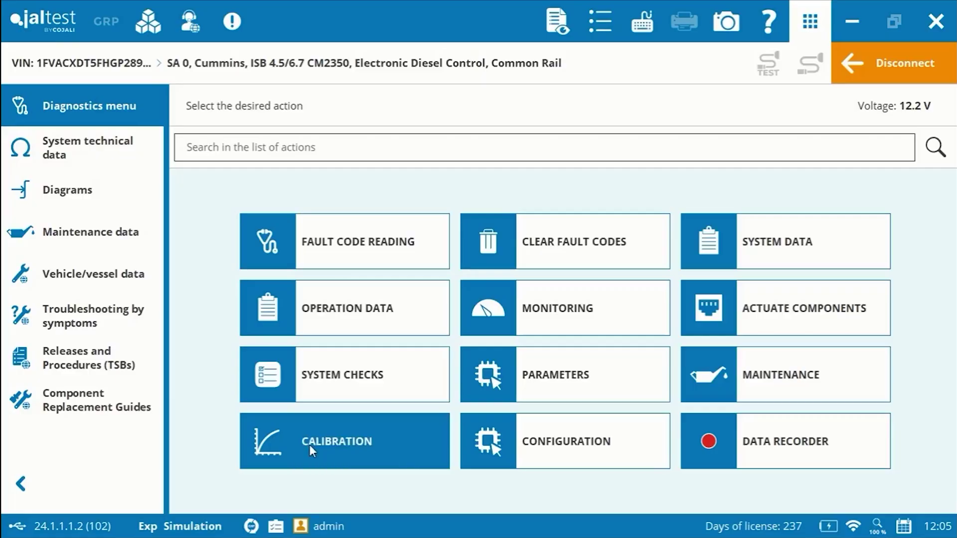
{"action": "left_click", "coordinate": [194, 231]}
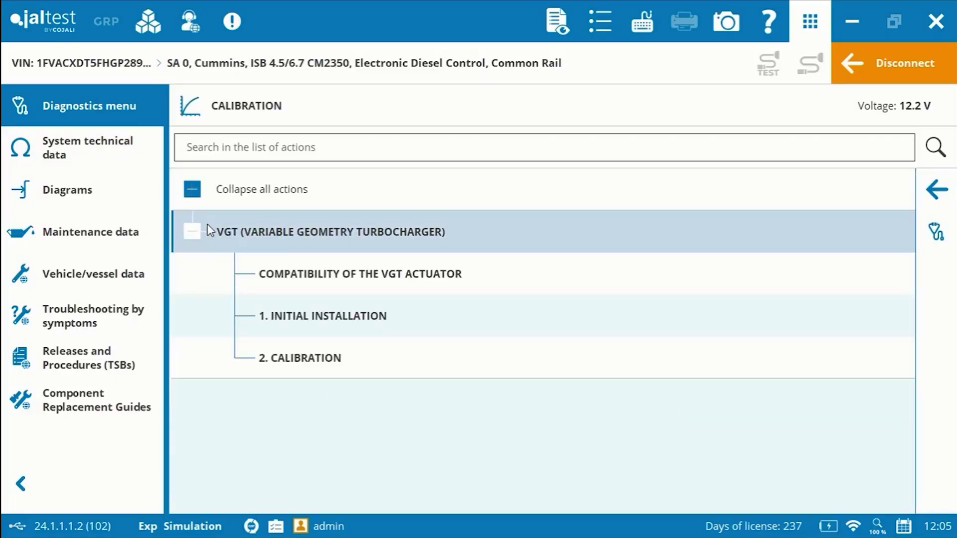
{"action": "left_click", "coordinate": [949, 194]}
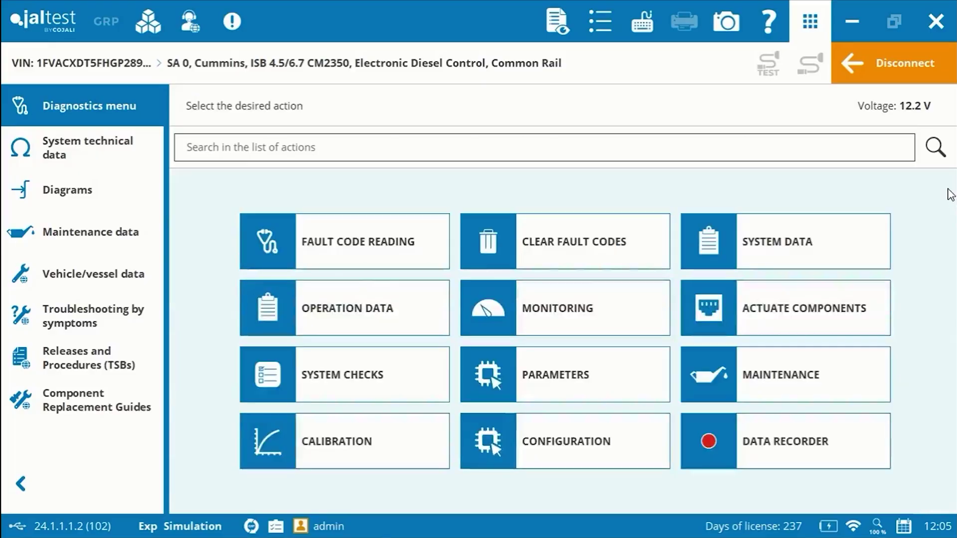
{"action": "left_click", "coordinate": [561, 444]}
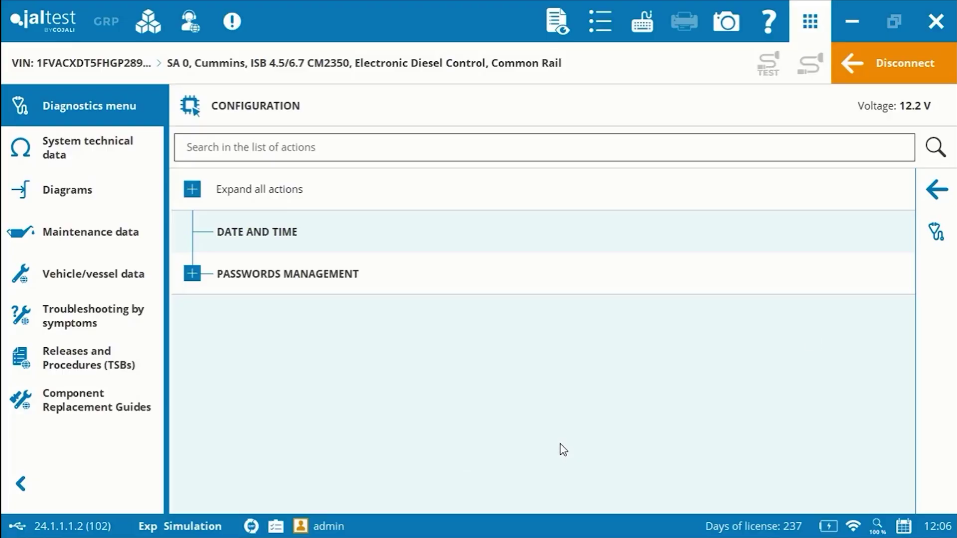
{"action": "left_click", "coordinate": [938, 190]}
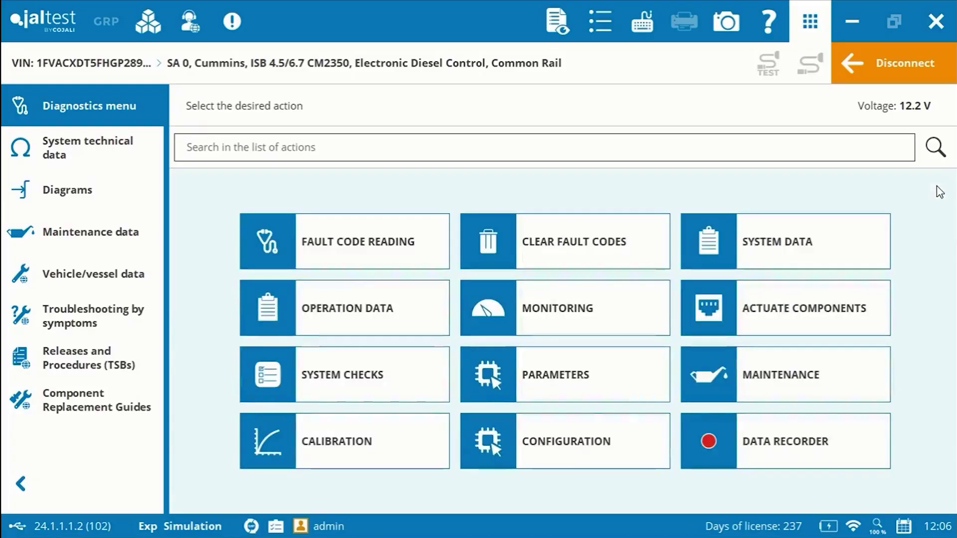
- Review the Data Recorder options and return to the main diagnostics actions
{"action": "left_click", "coordinate": [785, 450]}
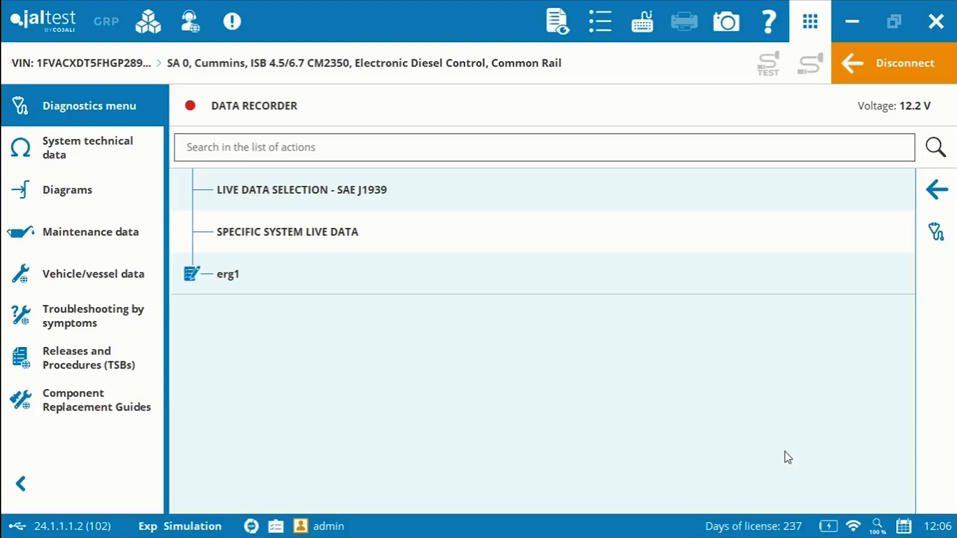
{"action": "left_click", "coordinate": [937, 190]}
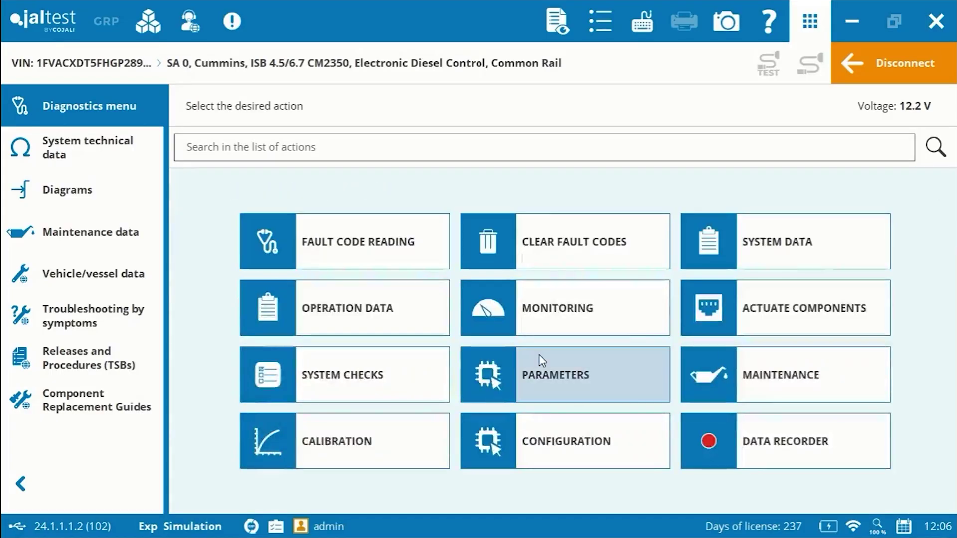
- Search the diagnostics actions for "regen", view the matching Maintenance entries, and return to the main diagnostics actions
{"action": "left_click", "coordinate": [341, 148]}
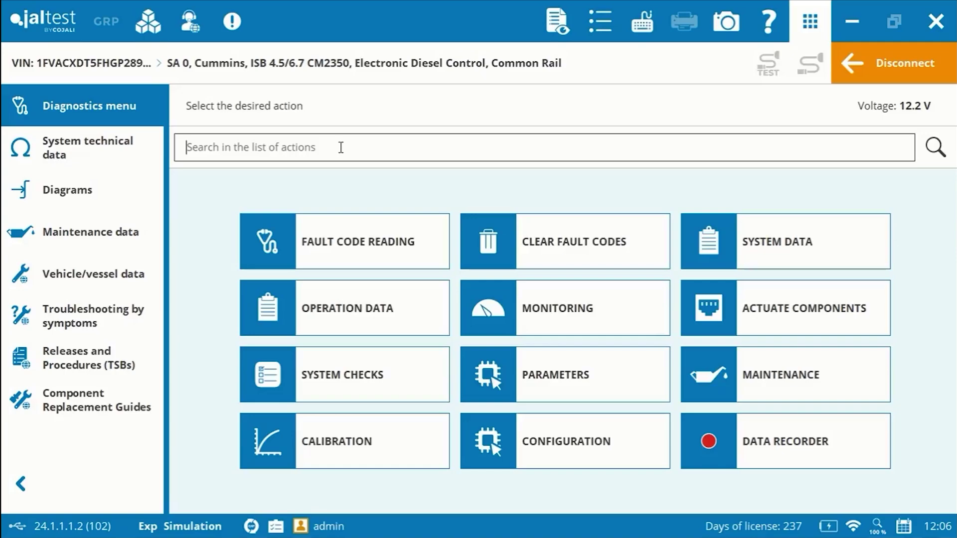
{"action": "type", "text": "re"}
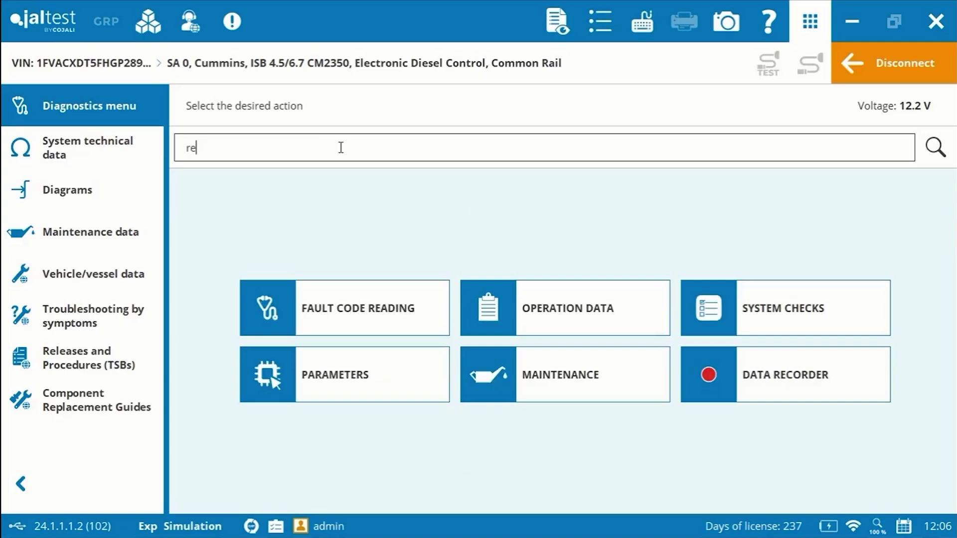
{"action": "type", "text": "gen"}
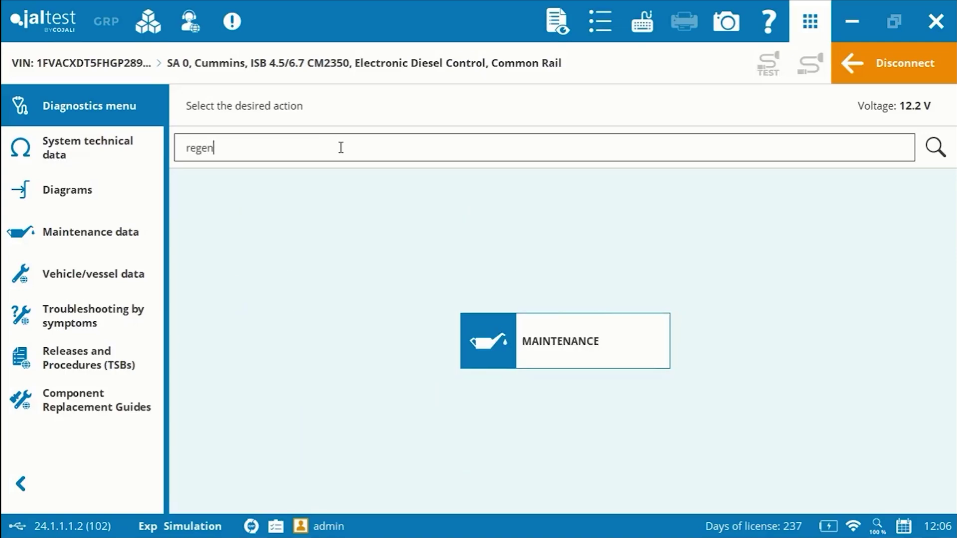
{"action": "left_click", "coordinate": [514, 342]}
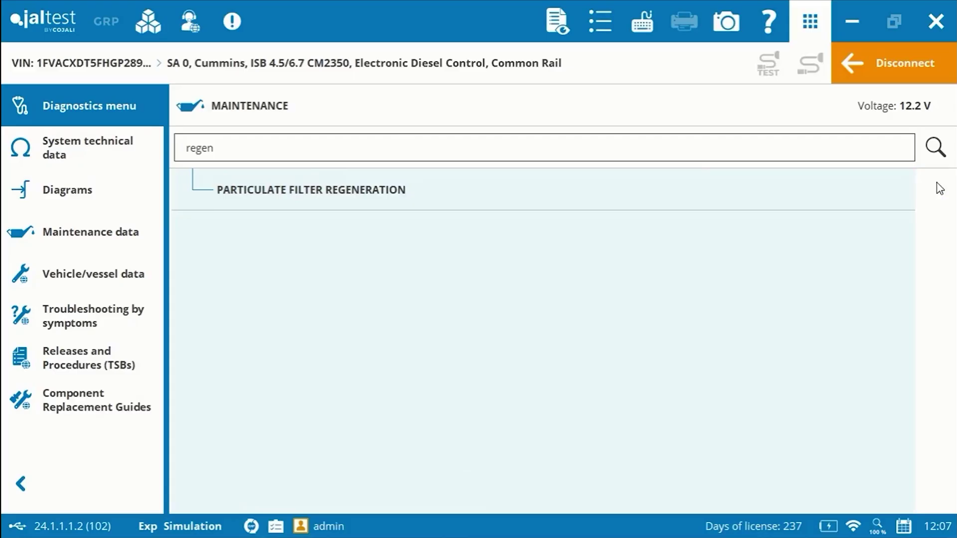
{"action": "left_click", "coordinate": [935, 189]}
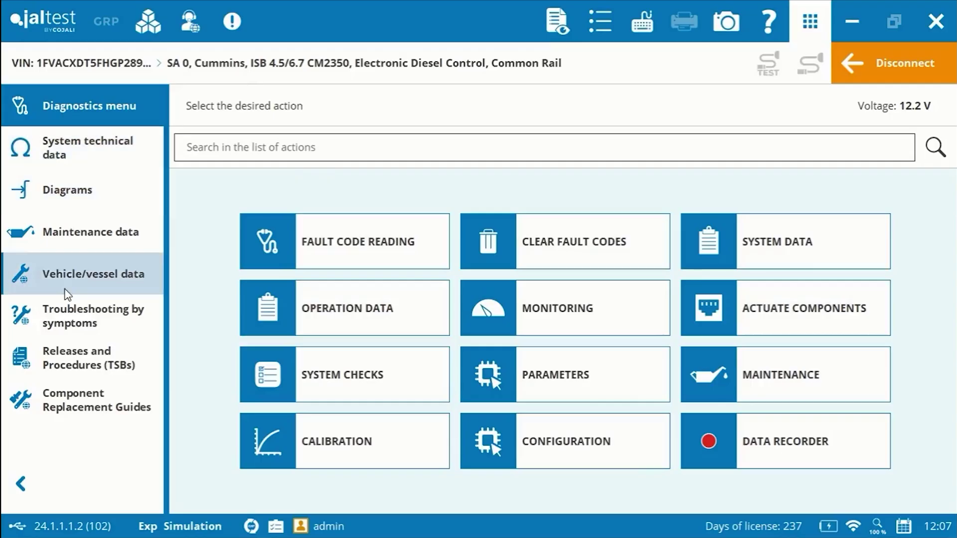
- Review the system technical data for the fuel system, lubrication, tightening torques, intake and exhaust, and cooling system
{"action": "left_click", "coordinate": [81, 152]}
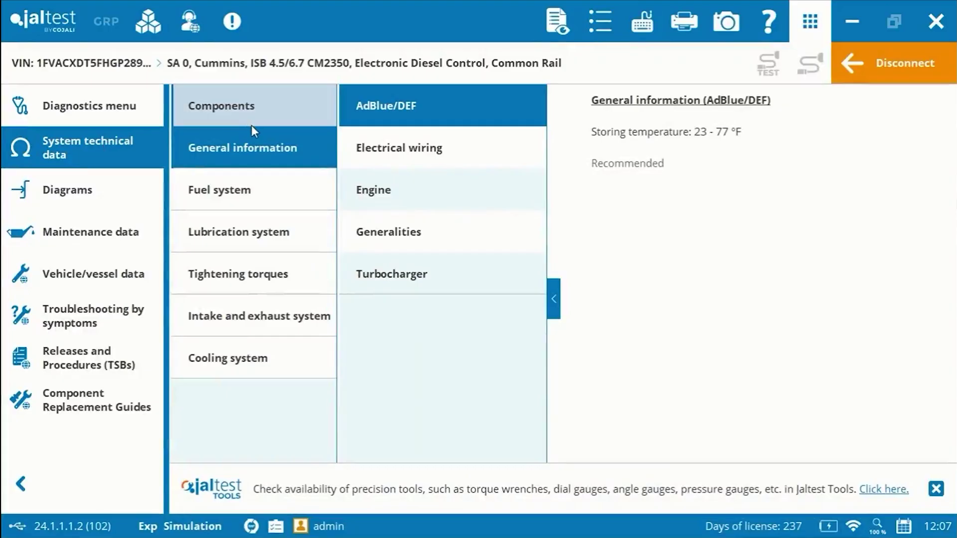
{"action": "left_click", "coordinate": [255, 186]}
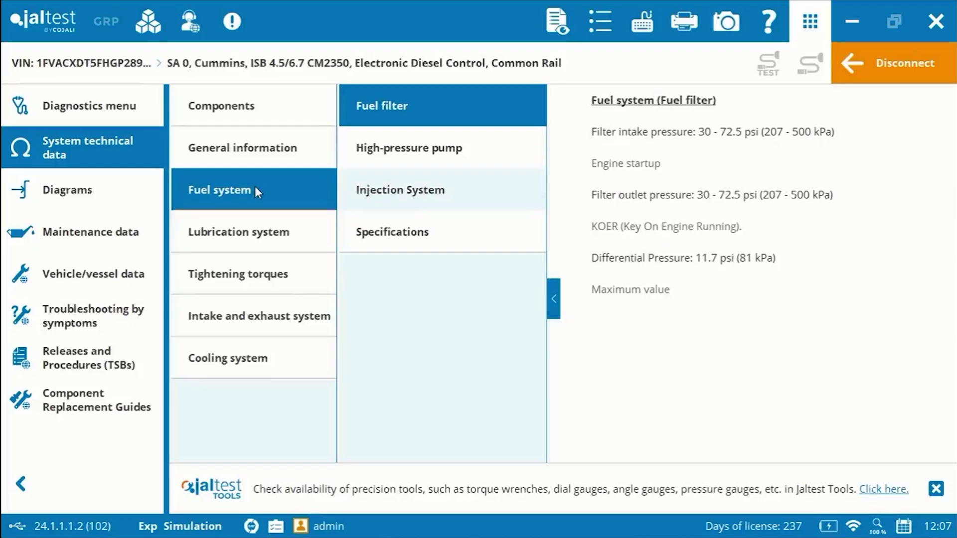
{"action": "left_click", "coordinate": [252, 224]}
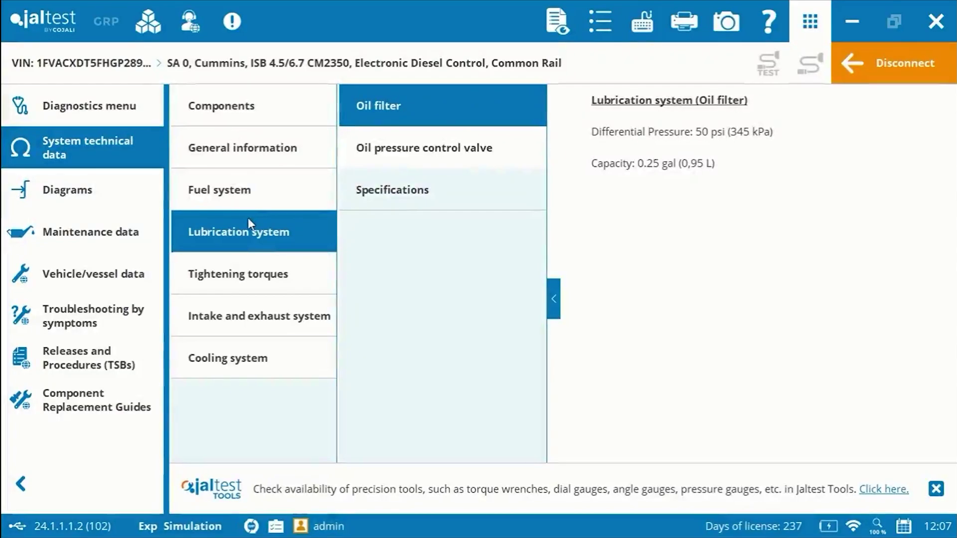
{"action": "left_click", "coordinate": [261, 263]}
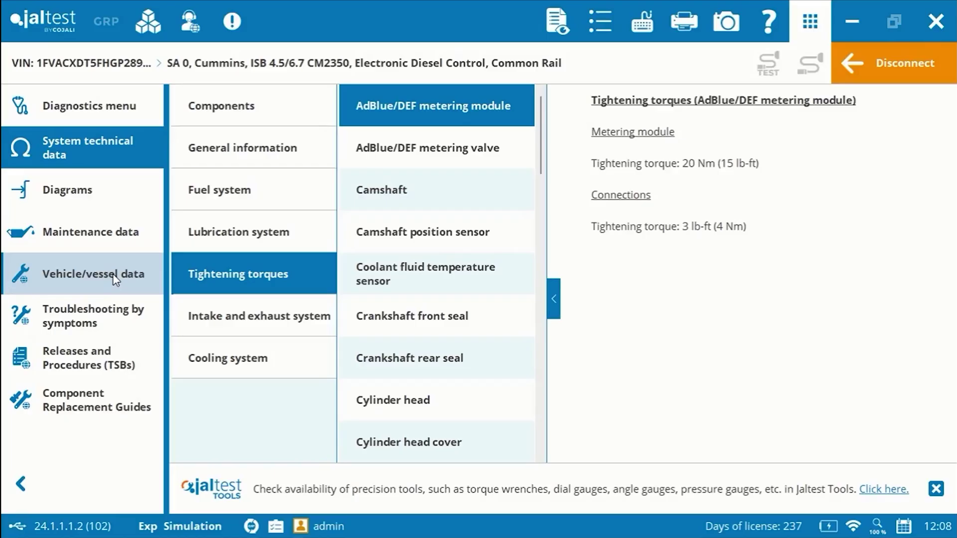
{"action": "left_click", "coordinate": [233, 310]}
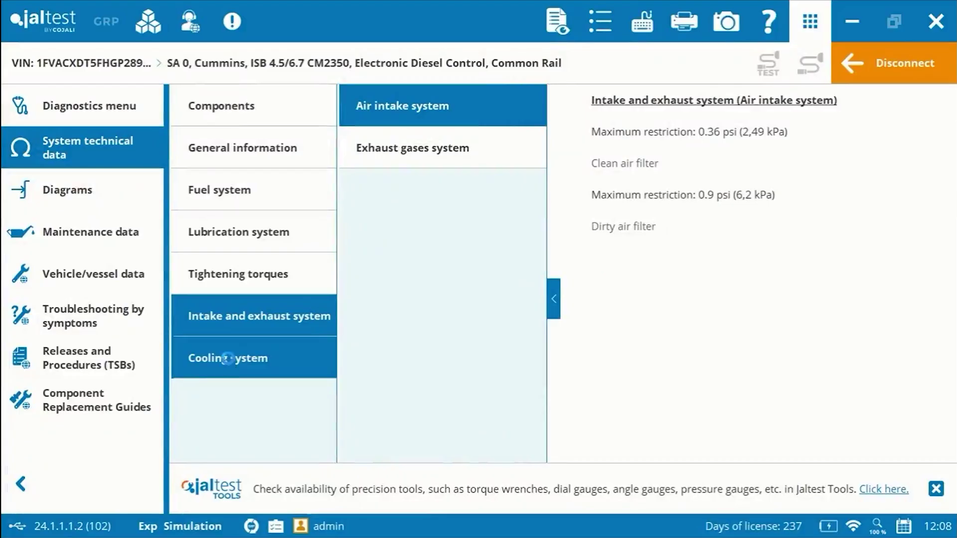
{"action": "left_click", "coordinate": [228, 359]}
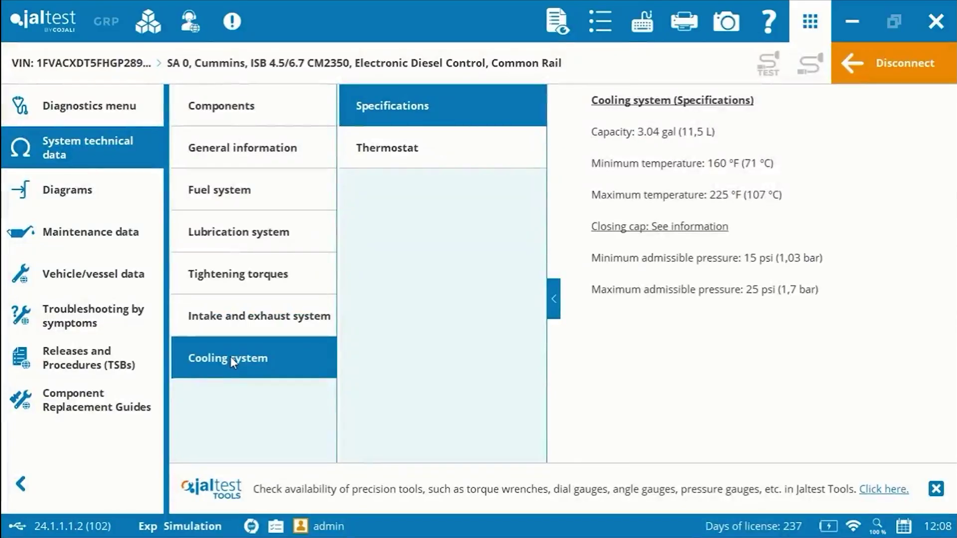
- List the components for configuration ISB 4.5/6.7 CM2350, ISB 4.5 B104 and read through the CA3 Accelerator pedal data
{"action": "left_click", "coordinate": [224, 118]}
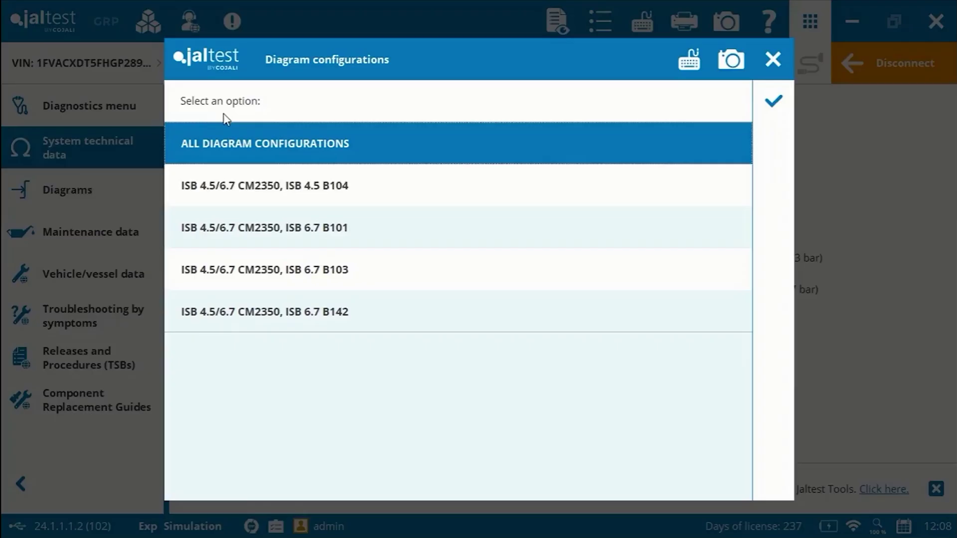
{"action": "left_click", "coordinate": [642, 189]}
{"action": "left_click", "coordinate": [776, 103]}
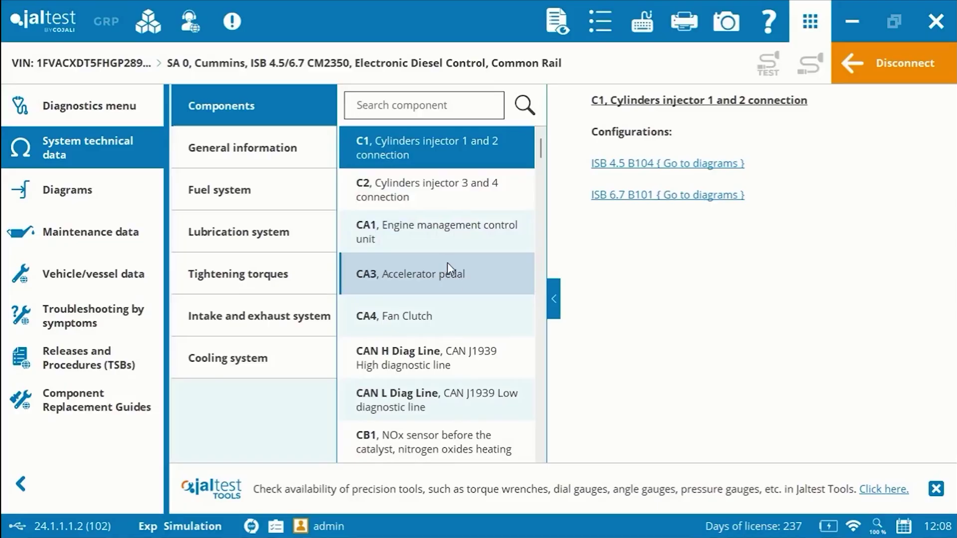
{"action": "left_click", "coordinate": [452, 268]}
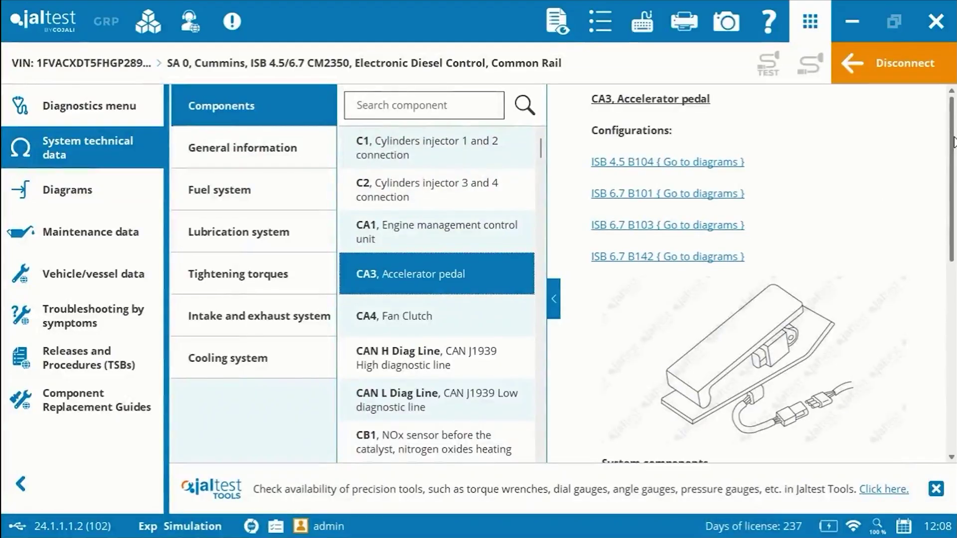
{"action": "left_click_drag", "start_coordinate": [954, 142], "coordinate": [954, 324]}
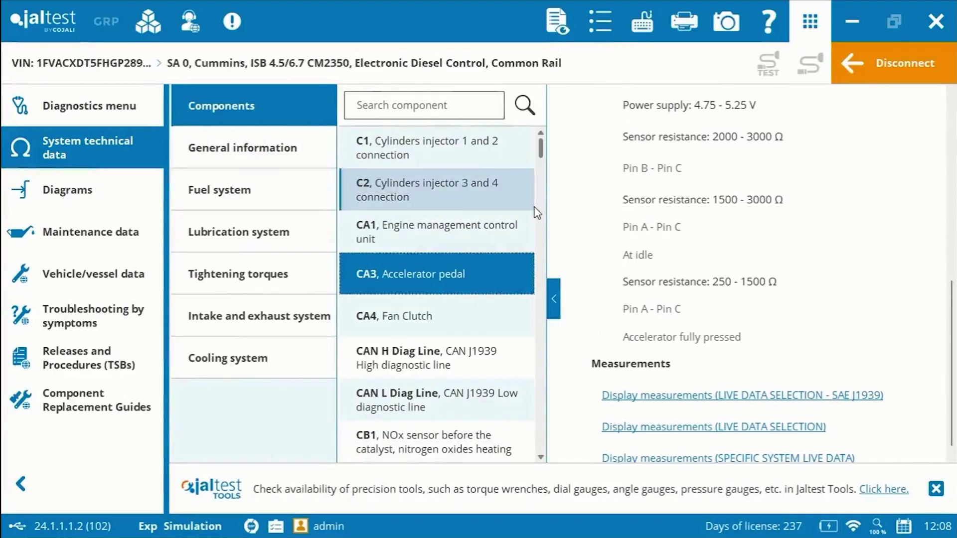
- Find CB27, the NOx sensor after the catalyst, in the component list and read through its technical information
{"action": "left_click_drag", "start_coordinate": [539, 146], "coordinate": [548, 204]}
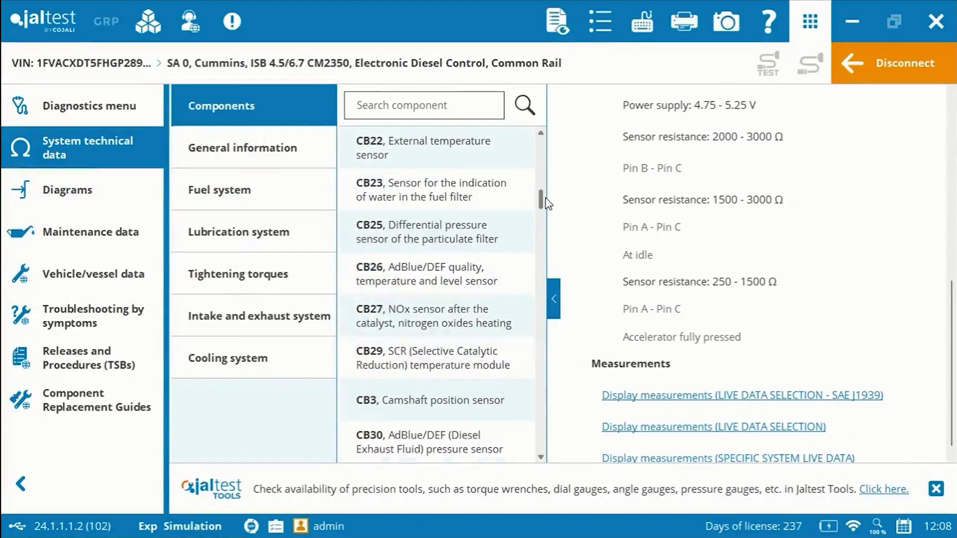
{"action": "left_click", "coordinate": [406, 319]}
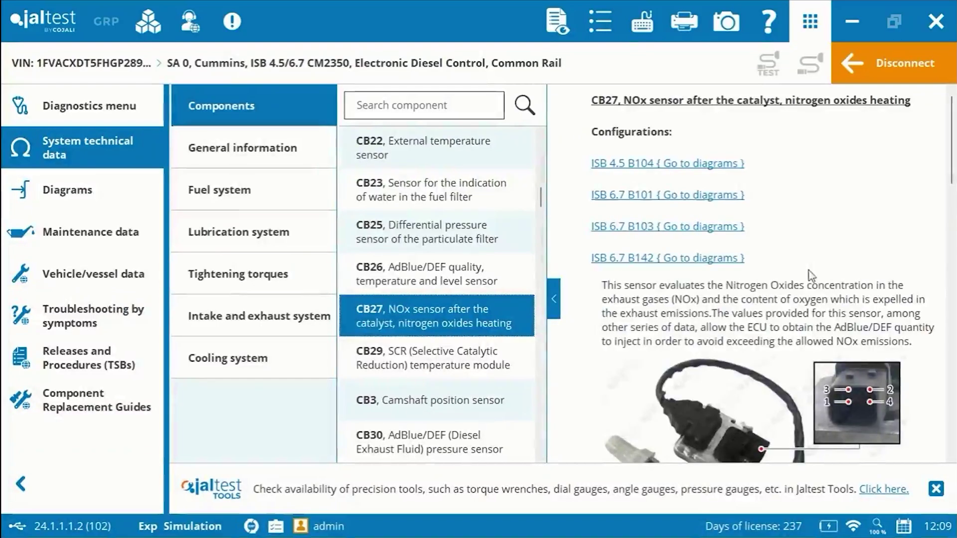
{"action": "left_click_drag", "start_coordinate": [953, 165], "coordinate": [953, 336]}
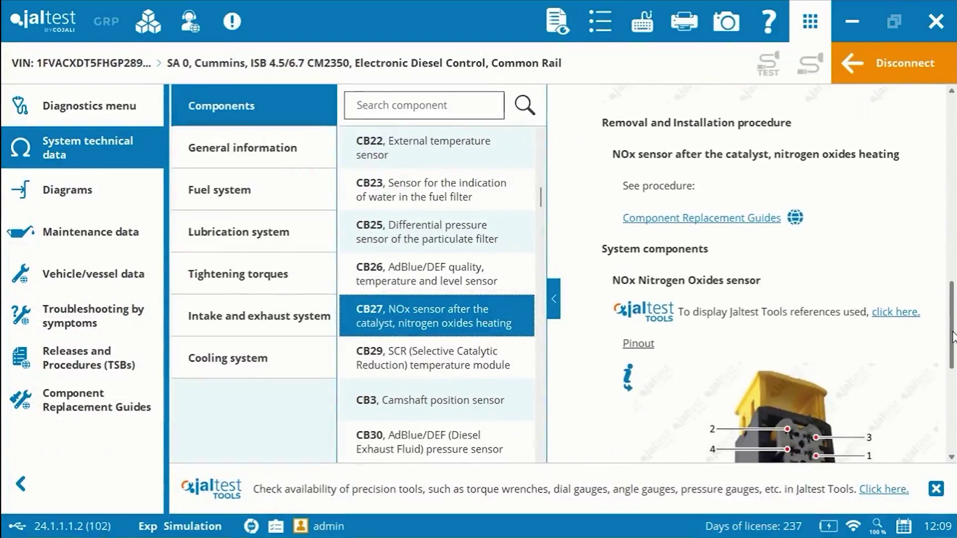
- Search the components for "inj" and view the technical data of CY1, Injector, cylinder 1
{"action": "left_click", "coordinate": [415, 106]}
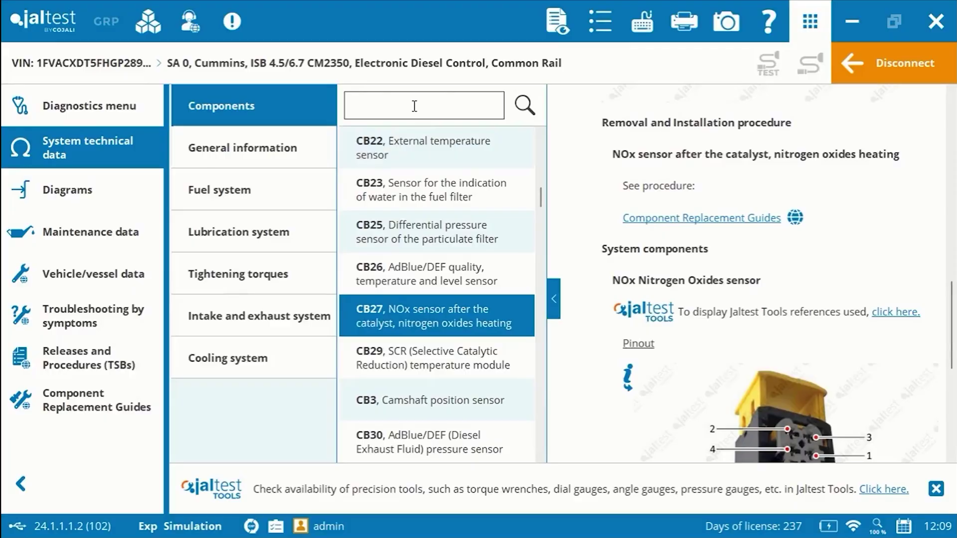
{"action": "type", "text": "i"}
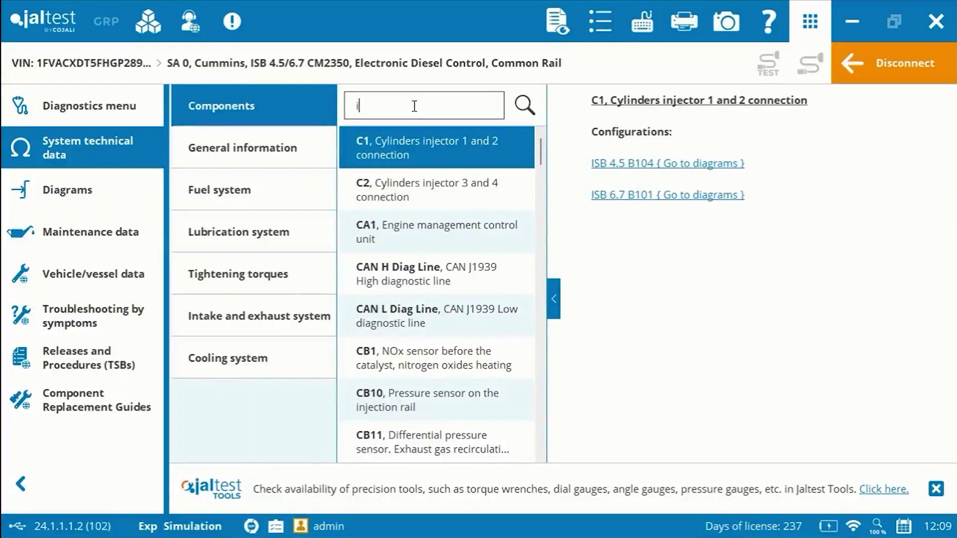
{"action": "type", "text": "nj"}
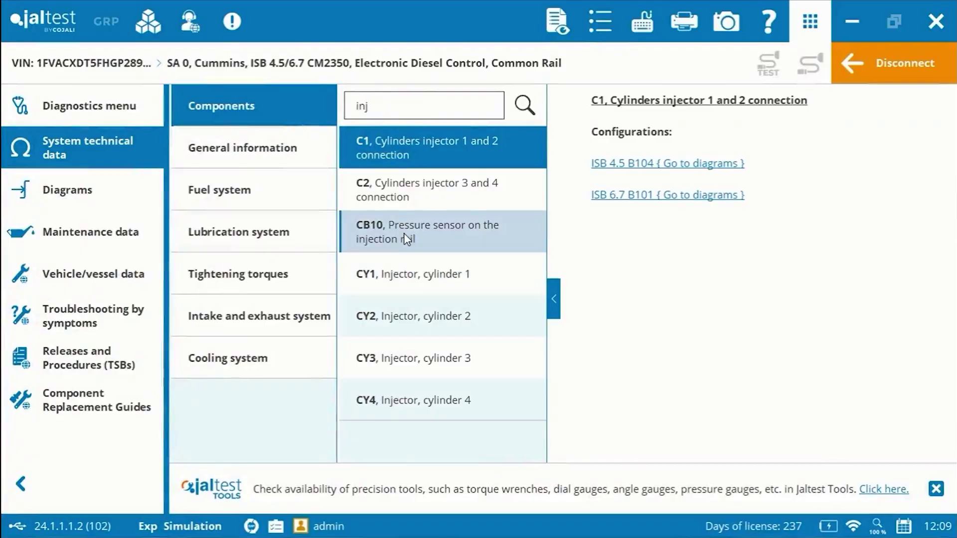
{"action": "left_click", "coordinate": [403, 298]}
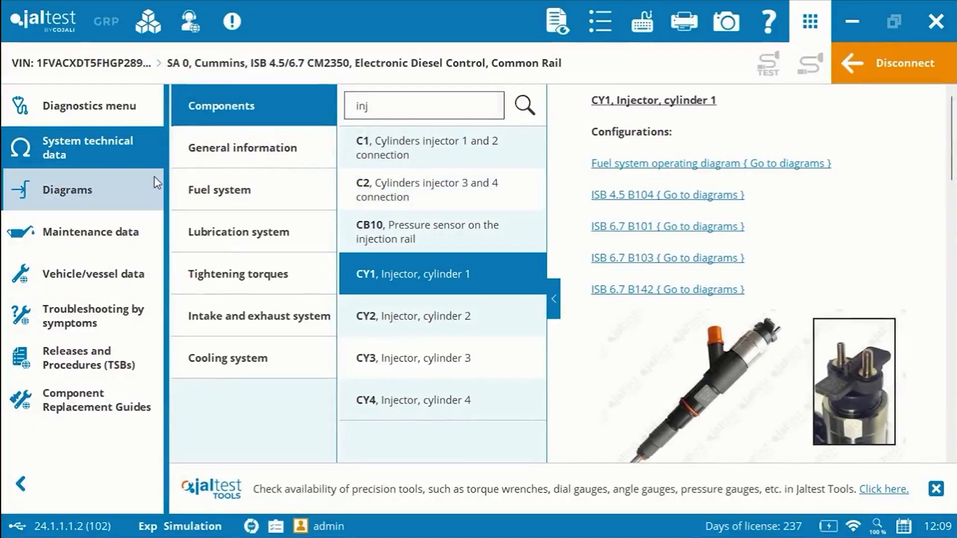
- Open the ISB 4.5 B104 wiring diagram, view the component information of CB2, the crankshaft engine RPM sensor, and close it
{"action": "left_click", "coordinate": [84, 204]}
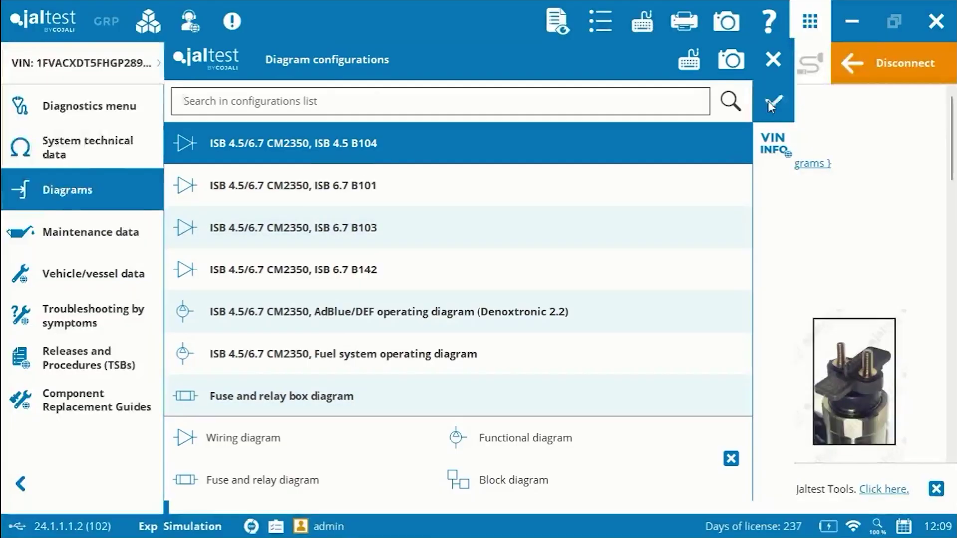
{"action": "left_click", "coordinate": [772, 103]}
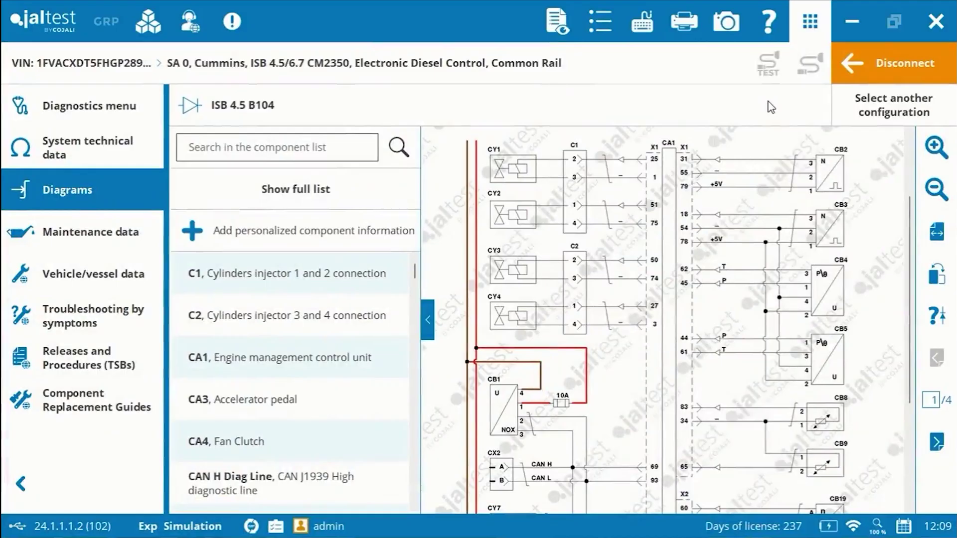
{"action": "mouse_move", "coordinate": [836, 184]}
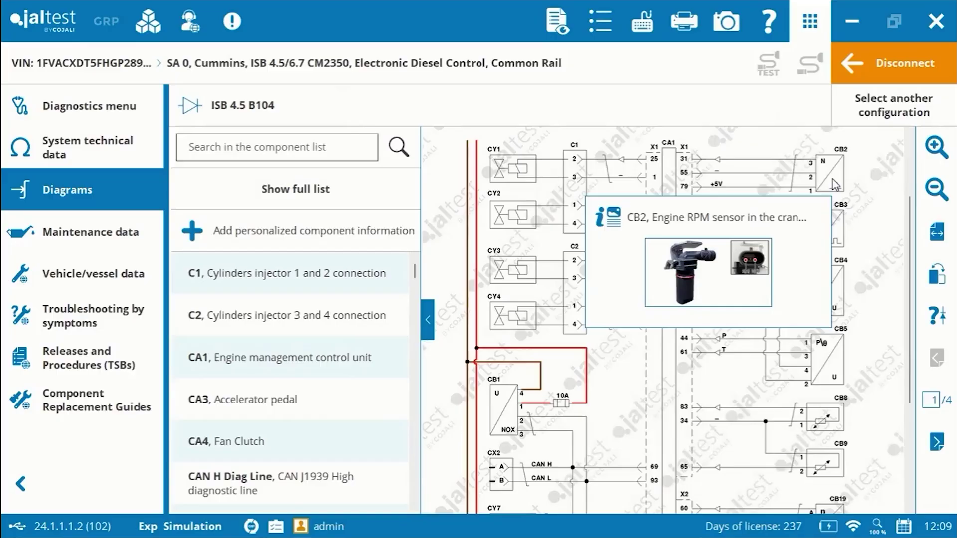
{"action": "left_click", "coordinate": [835, 184]}
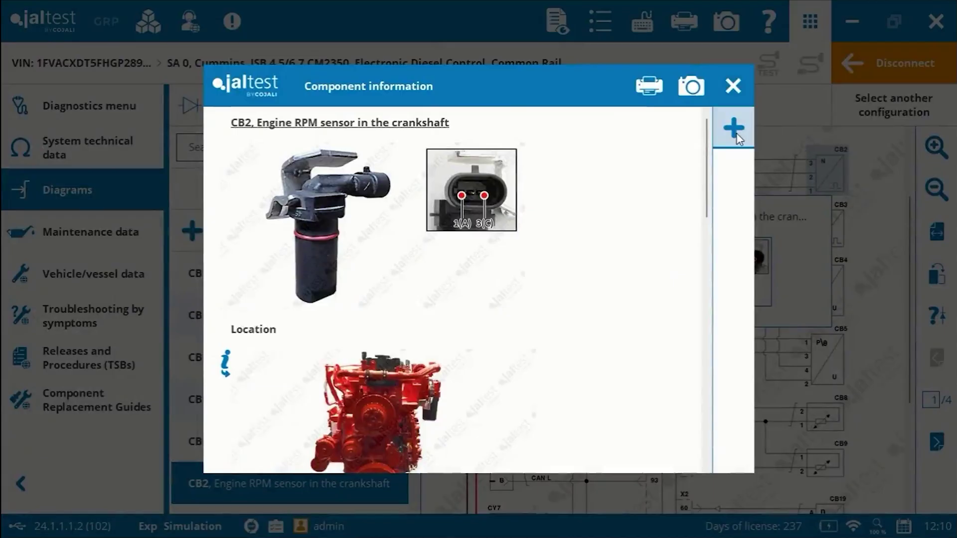
{"action": "left_click", "coordinate": [729, 98]}
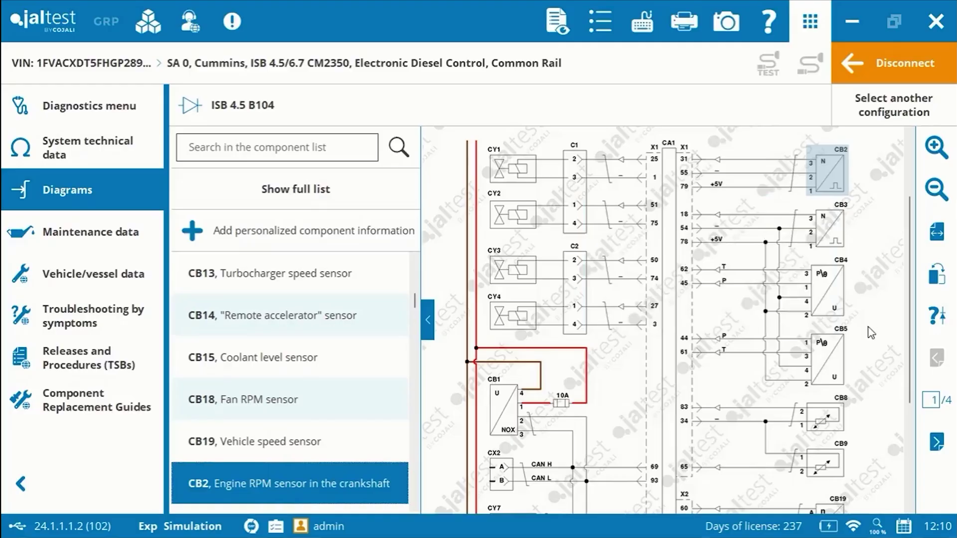
- View page 2 of the wiring diagram, search its components for "inj", and locate CB10 and CY1 on the diagram
{"action": "left_click", "coordinate": [928, 443]}
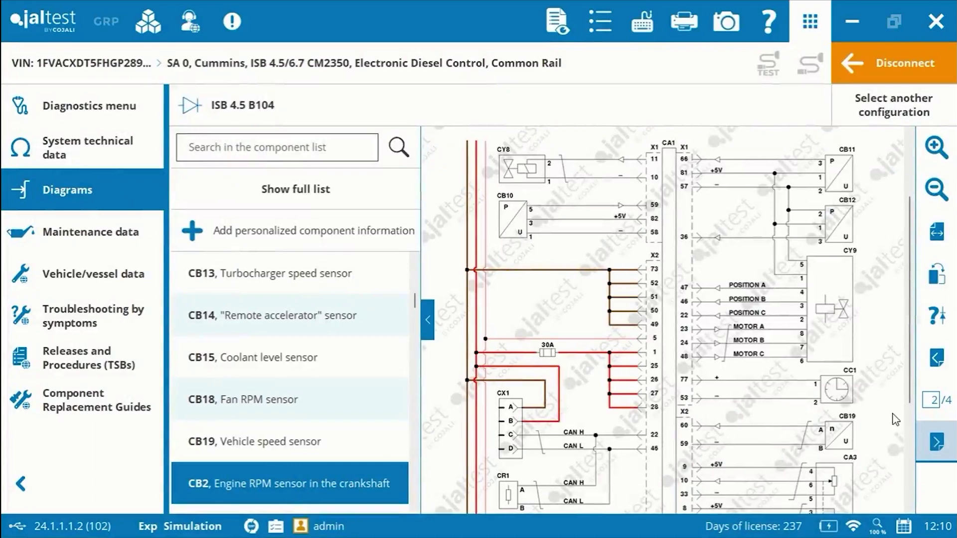
{"action": "left_click", "coordinate": [271, 144]}
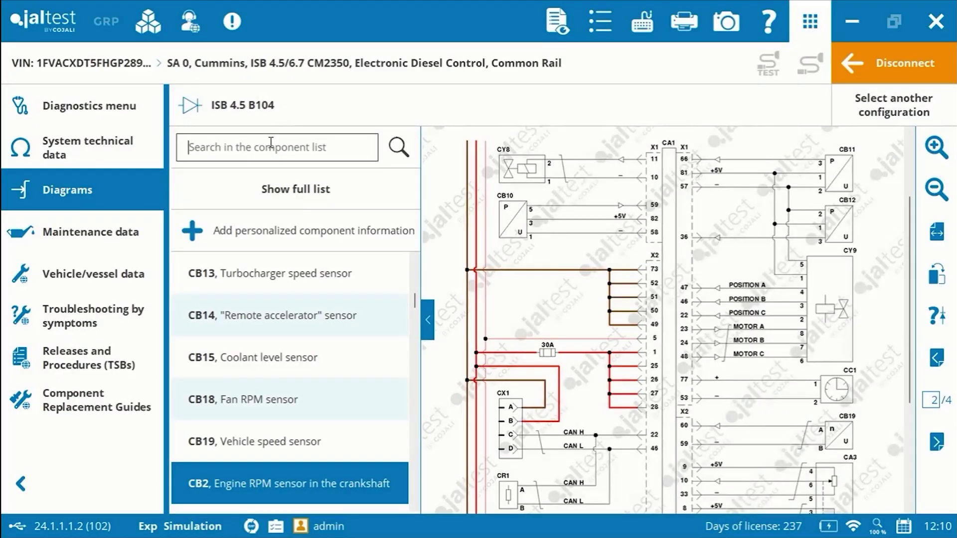
{"action": "type", "text": "i"}
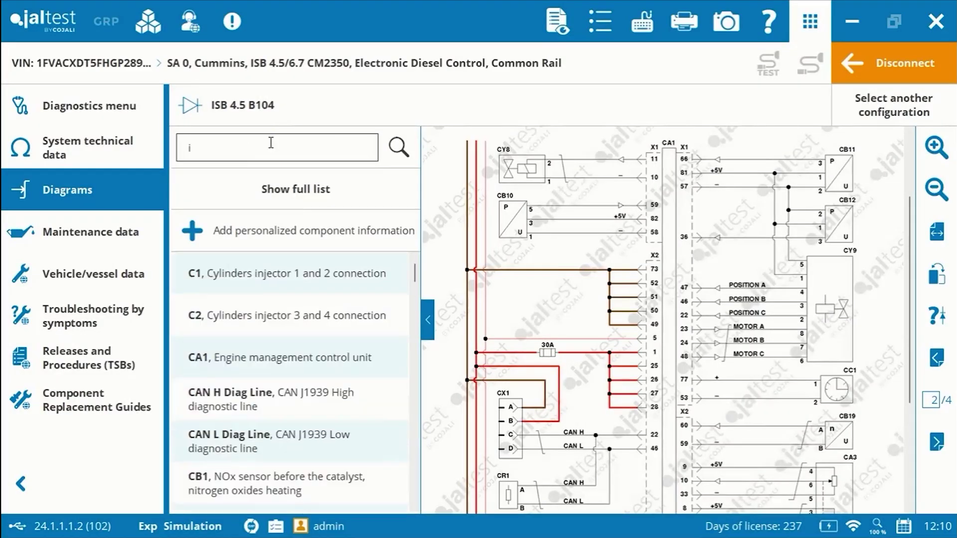
{"action": "type", "text": "nj"}
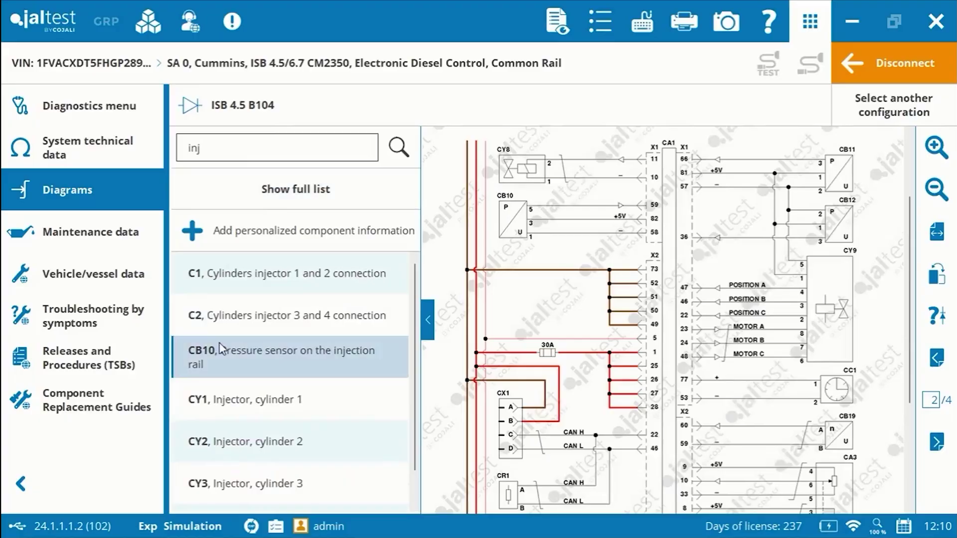
{"action": "left_click", "coordinate": [253, 364]}
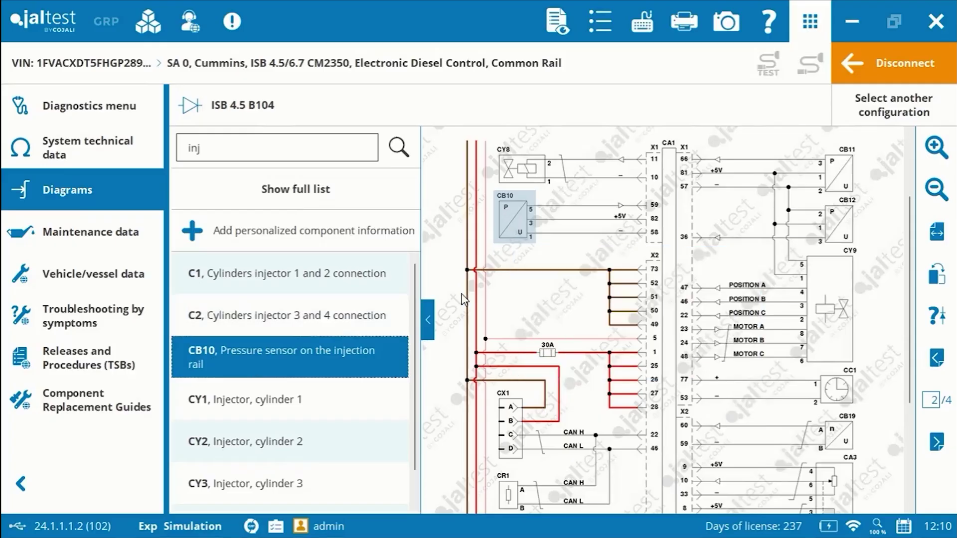
{"action": "left_click", "coordinate": [314, 395]}
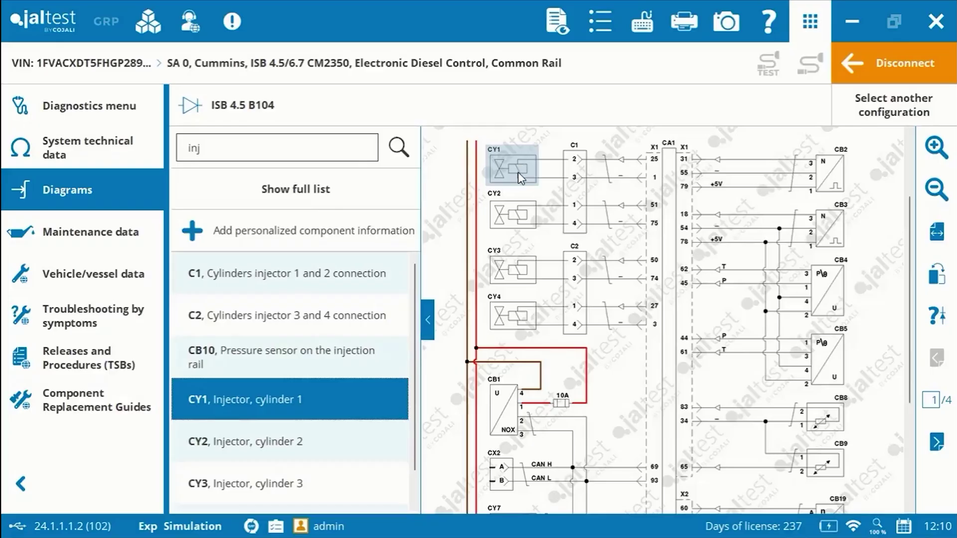
- Review the available diagram configurations for the ISB 4.5/6.7 CM2350 and close the list without choosing another one
{"action": "mouse_move", "coordinate": [519, 177]}
{"action": "left_click", "coordinate": [881, 111]}
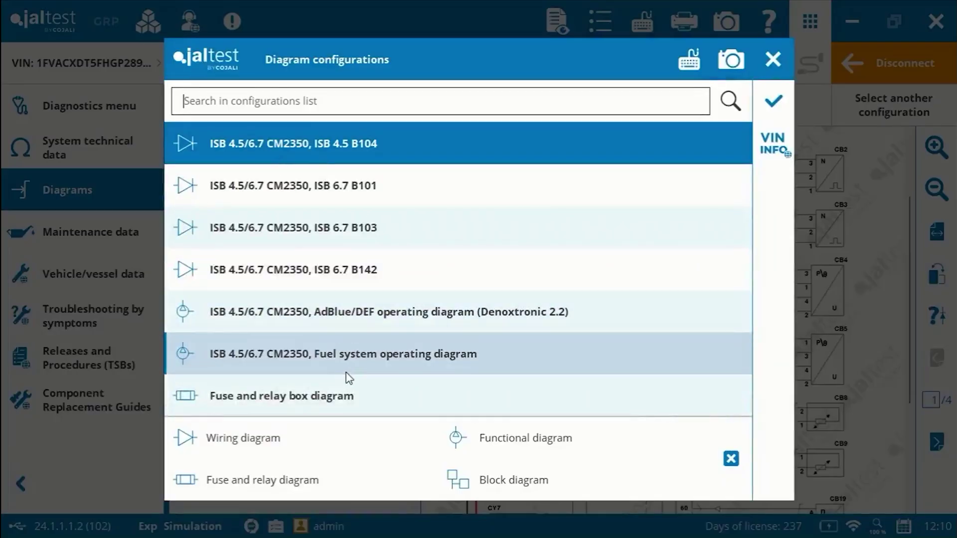
{"action": "left_click", "coordinate": [756, 76]}
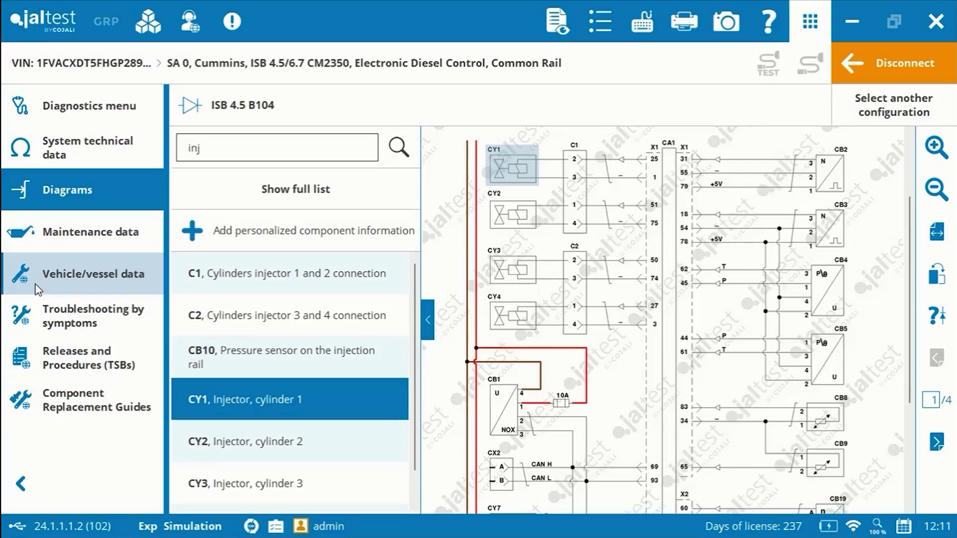
- Open the vehicle data for engine type 6.7 200 (ISB6.7 B101) EPA13 [2013 - 2016] and view its accessory belts diagram
{"action": "left_click", "coordinate": [58, 274]}
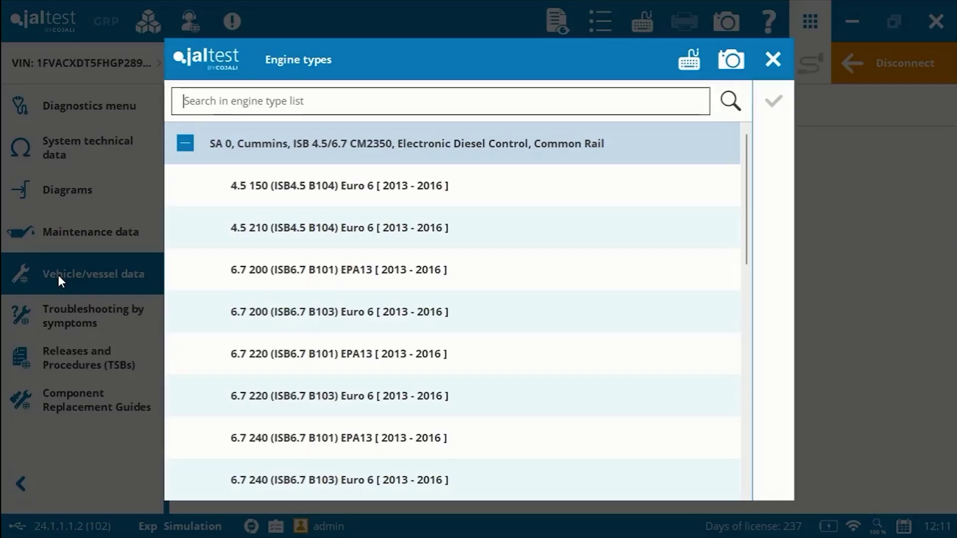
{"action": "left_click", "coordinate": [317, 264]}
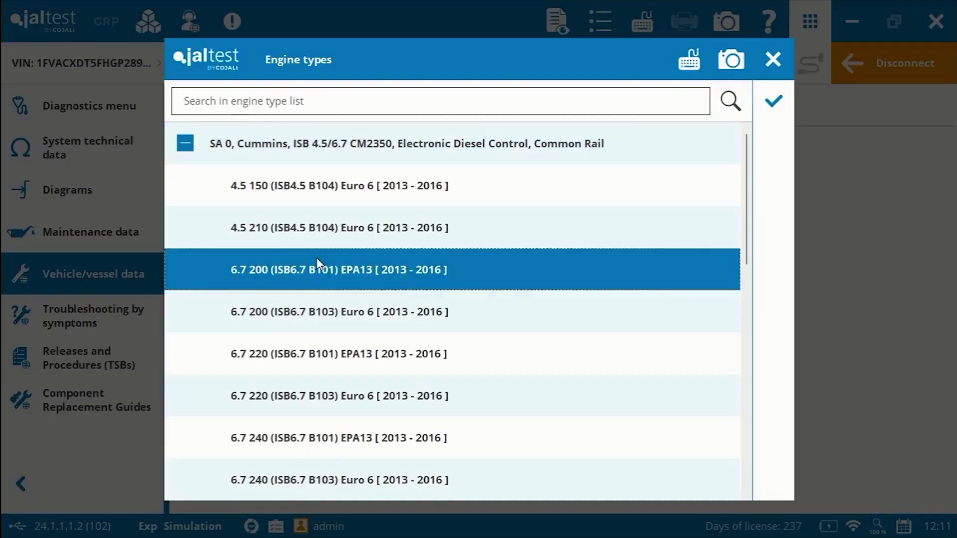
{"action": "left_click", "coordinate": [792, 105]}
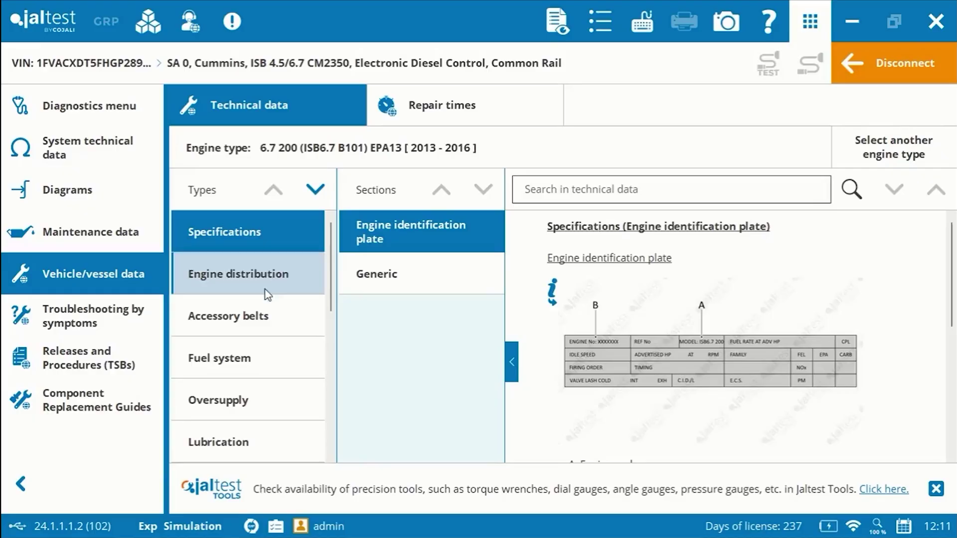
{"action": "left_click", "coordinate": [250, 321]}
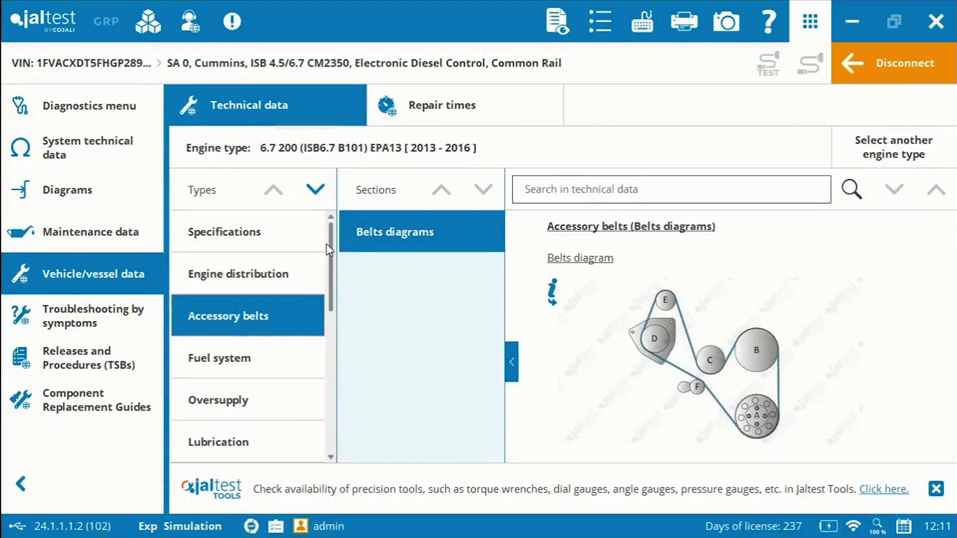
- View the measurements and valves adjustment data under the engine's adjustments and tolerances
{"action": "left_click_drag", "start_coordinate": [326, 243], "coordinate": [331, 341]}
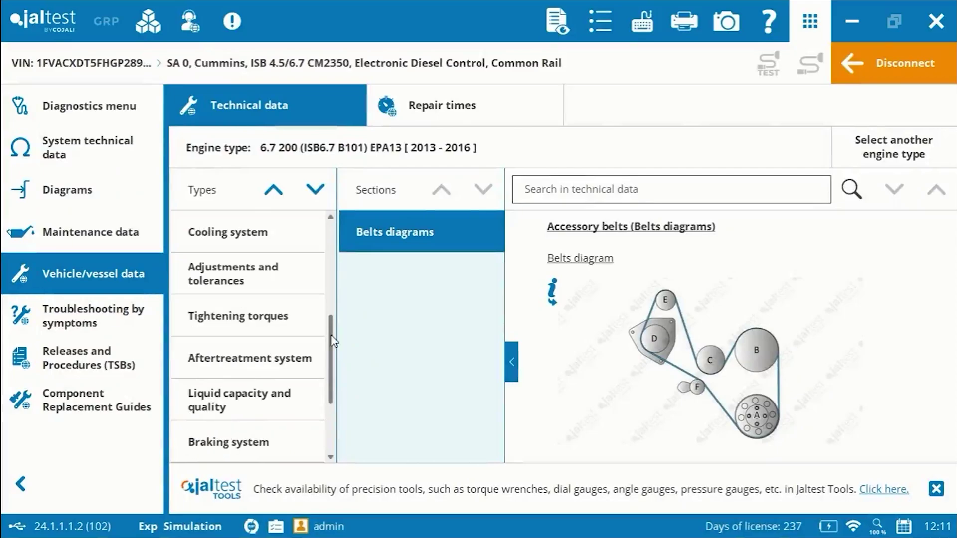
{"action": "left_click", "coordinate": [242, 290]}
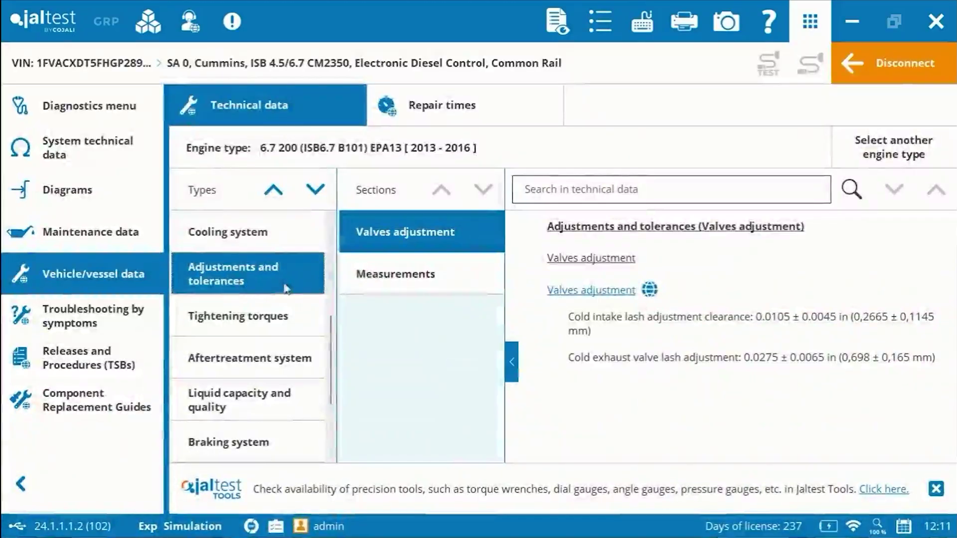
{"action": "left_click", "coordinate": [413, 290]}
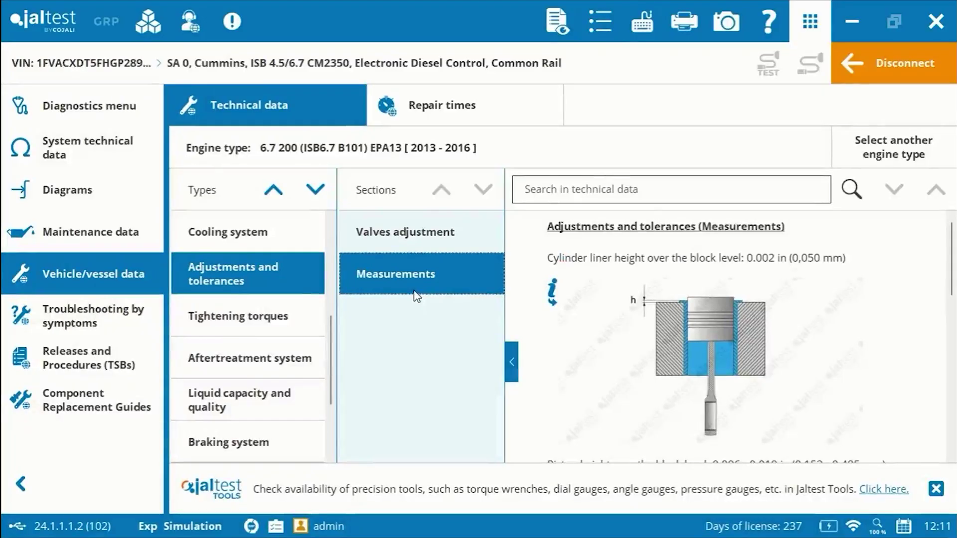
{"action": "left_click", "coordinate": [393, 231]}
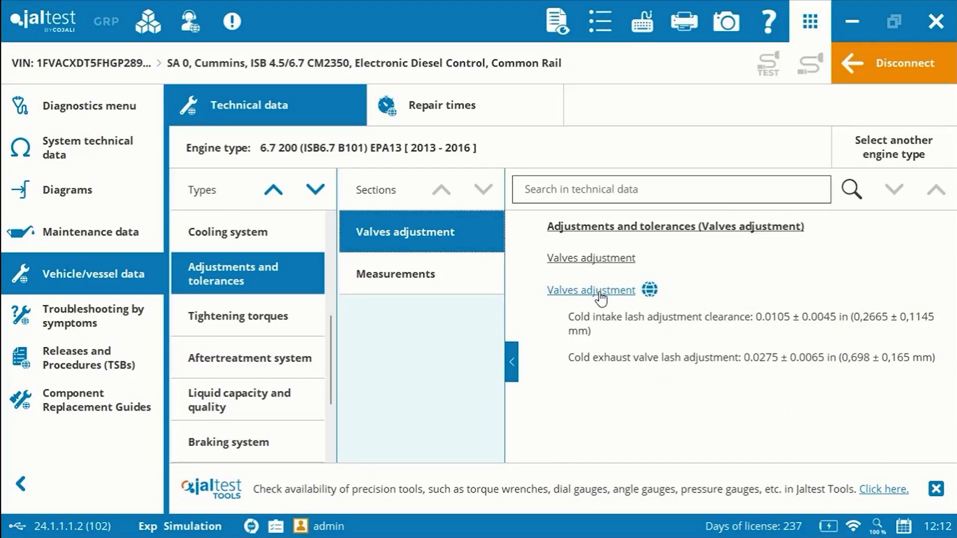
- Read the cylinder head tightening torques, enlarge the screw tightening order figure, and close the enlarged image
{"action": "left_click", "coordinate": [256, 323]}
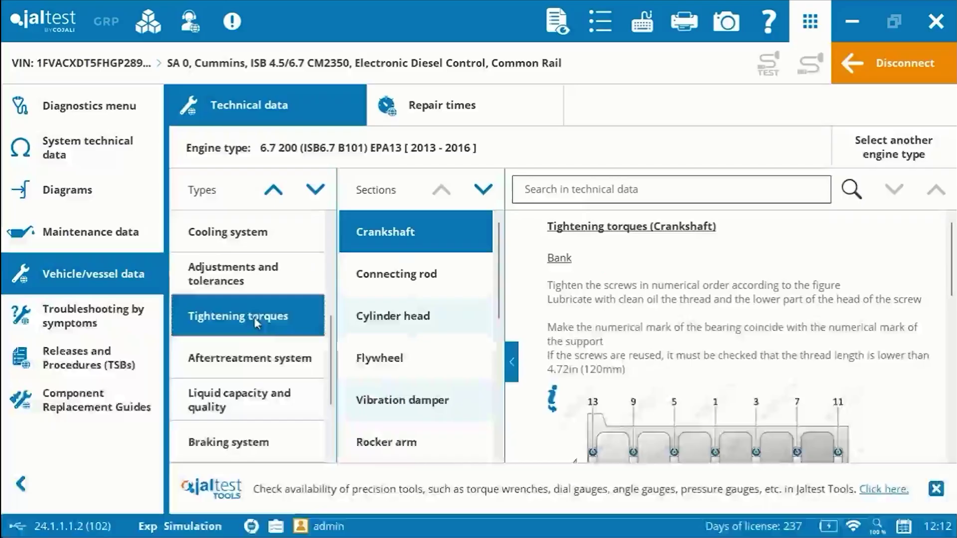
{"action": "left_click", "coordinate": [378, 327]}
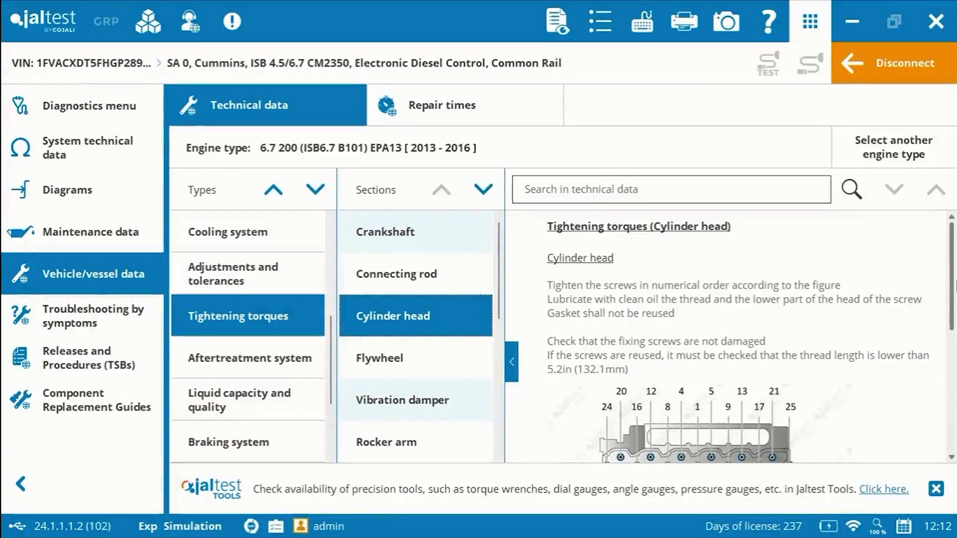
{"action": "left_click_drag", "start_coordinate": [953, 270], "coordinate": [955, 396]}
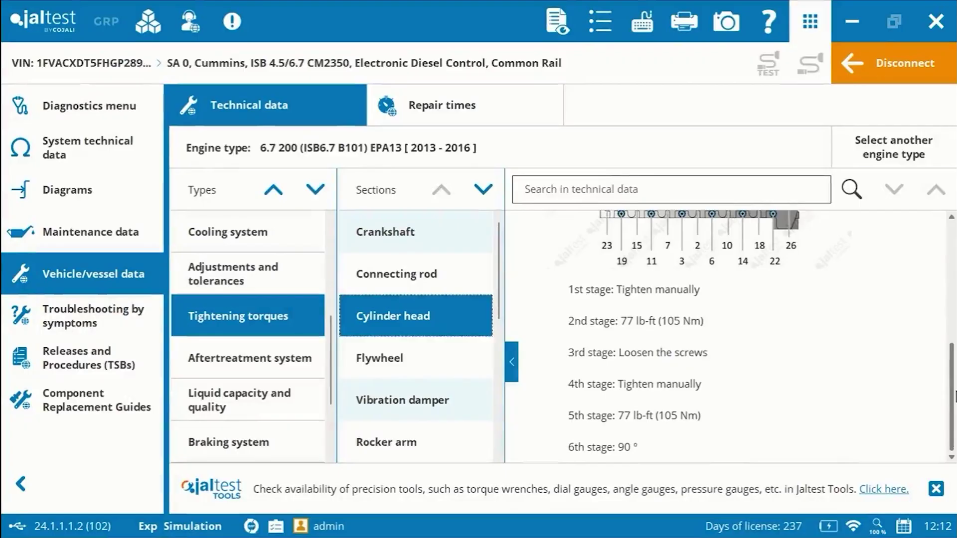
{"action": "scroll", "coordinate": [726, 324], "scroll_direction": "up", "scroll_amount": 3}
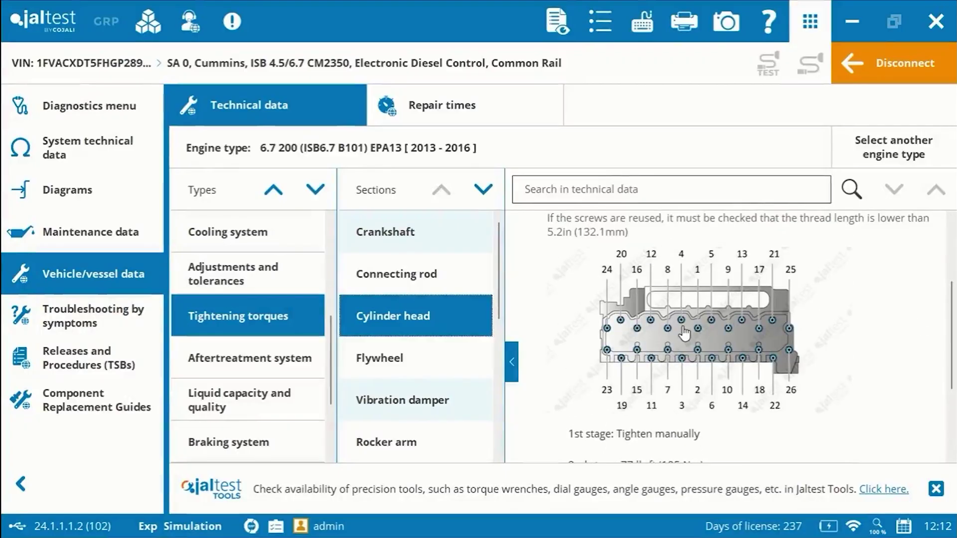
{"action": "left_click", "coordinate": [685, 333]}
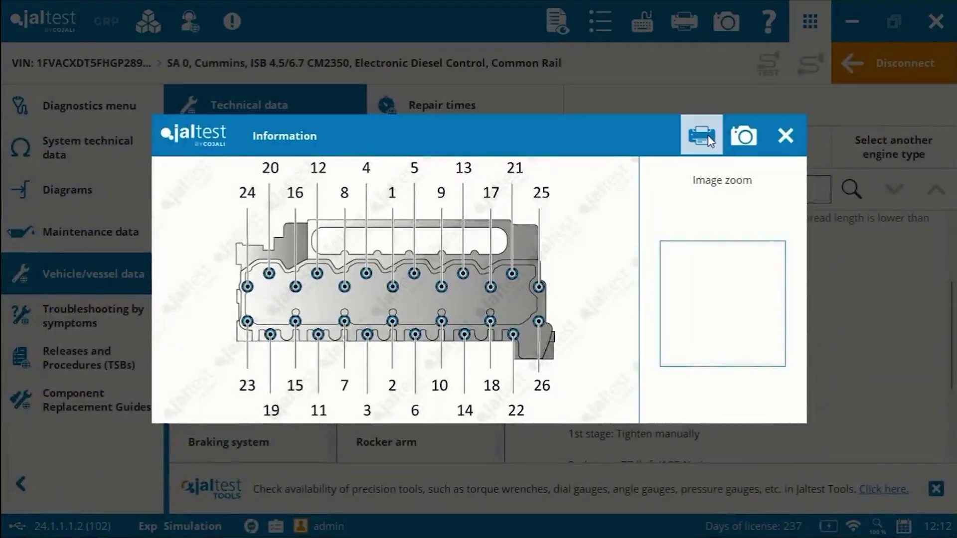
{"action": "left_click", "coordinate": [793, 135]}
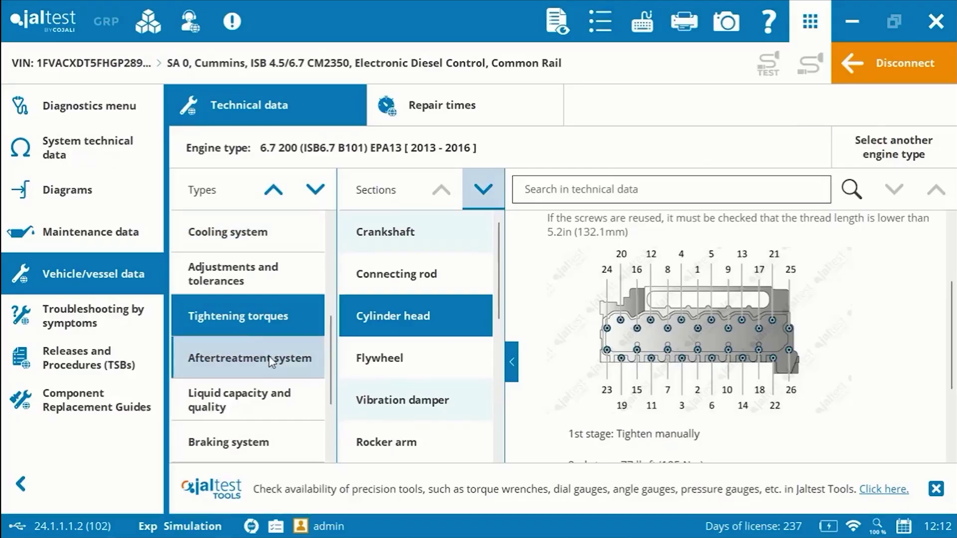
- View the technical data for wheel alignment, the braking system, and liquid capacity and quality
{"action": "scroll", "coordinate": [339, 348], "scroll_direction": "down", "scroll_amount": 1}
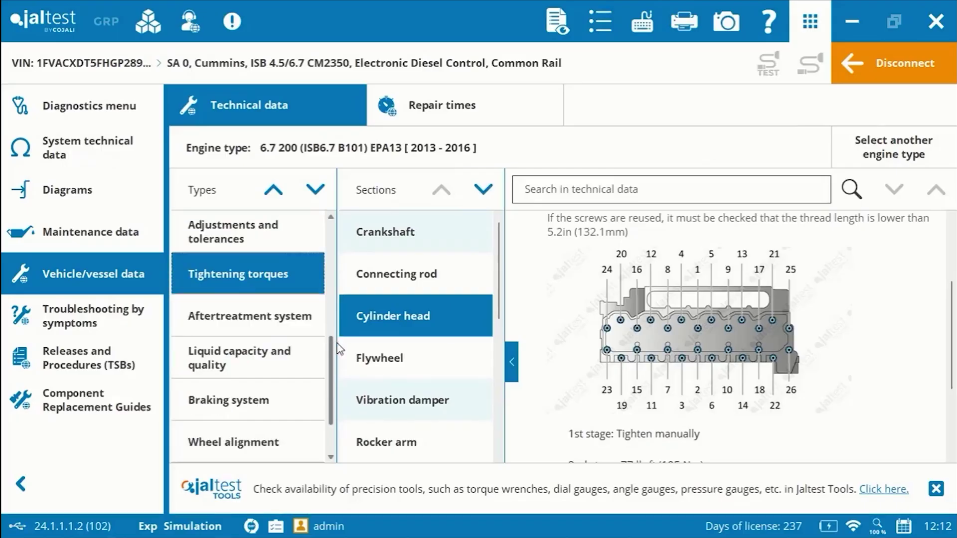
{"action": "scroll", "coordinate": [339, 359], "scroll_direction": "down", "scroll_amount": 2}
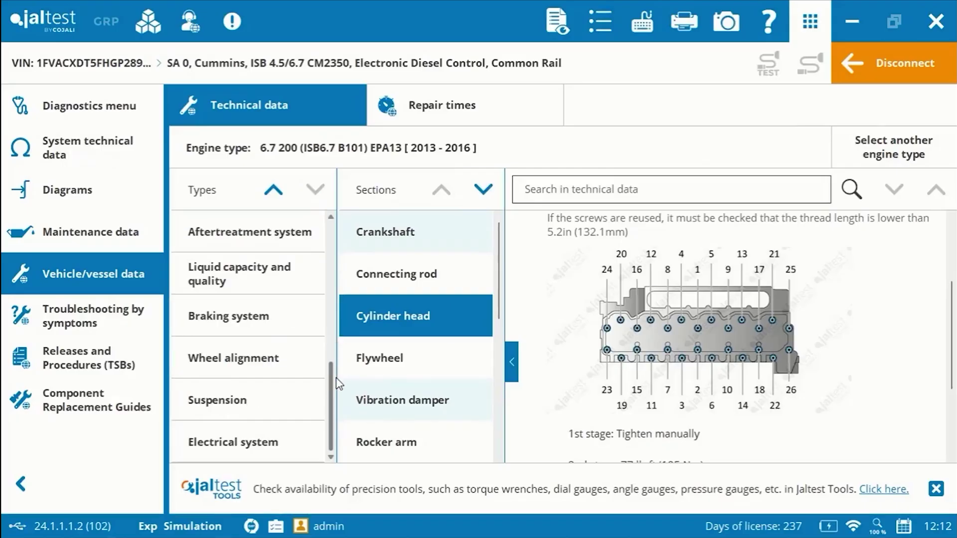
{"action": "left_click", "coordinate": [275, 358]}
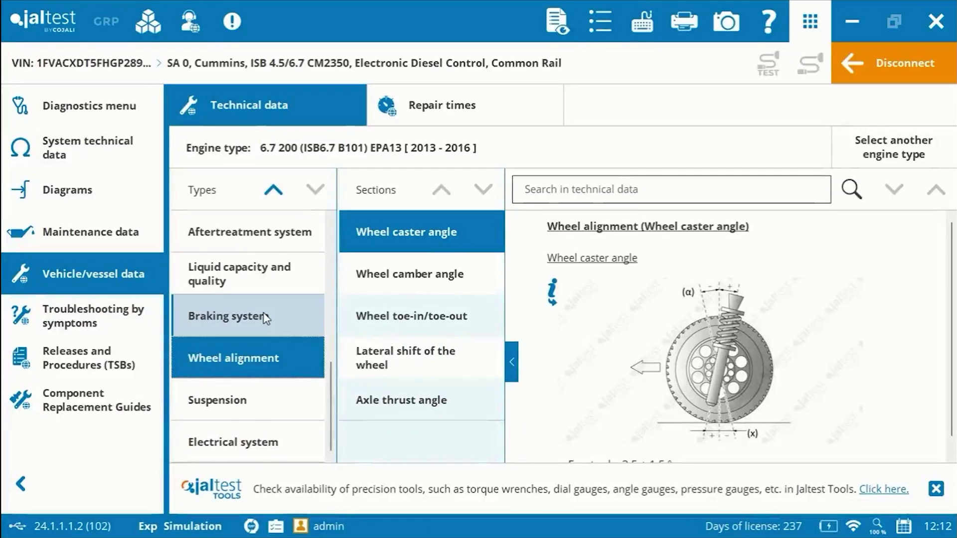
{"action": "left_click", "coordinate": [264, 317]}
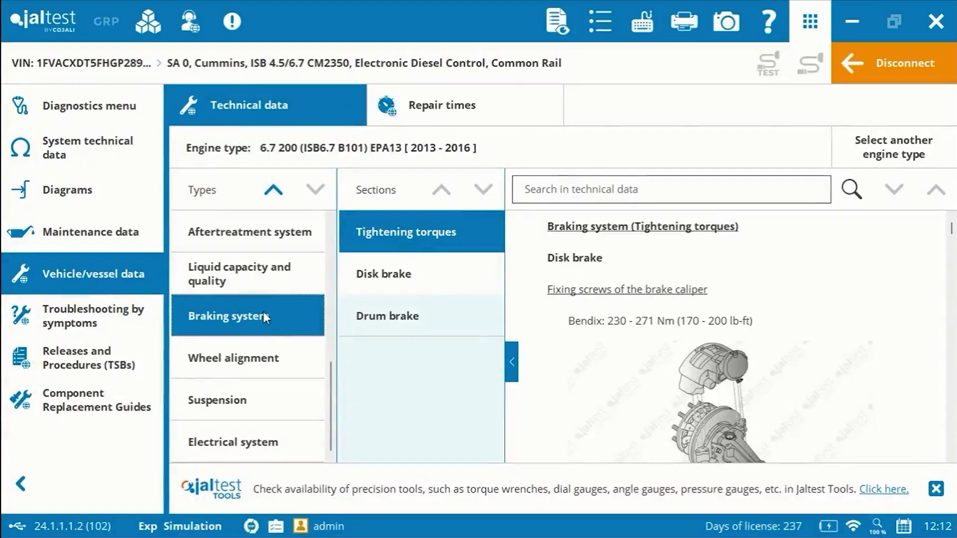
{"action": "left_click", "coordinate": [257, 273]}
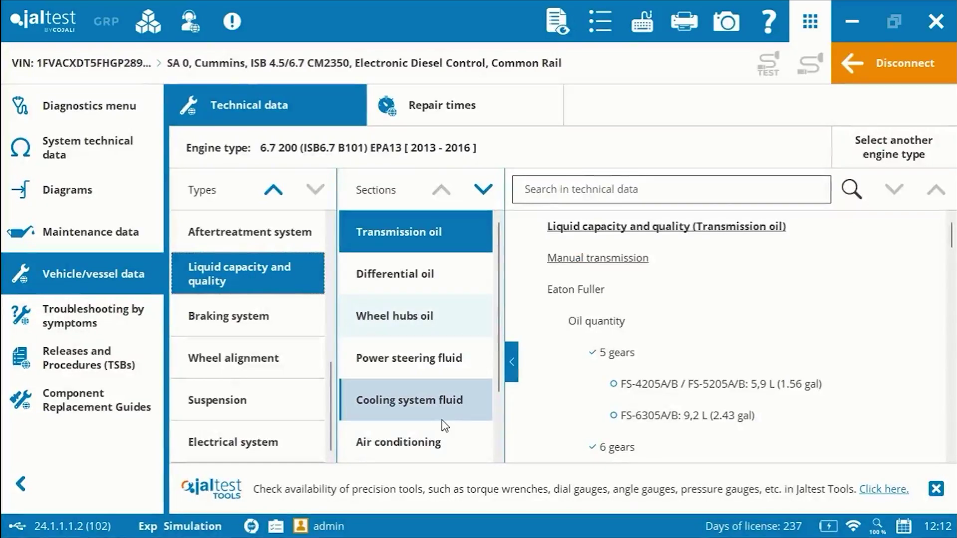
- Select drive belt replacement and belt tensioner replacement in the repair times, preview the repair times report, and close it
{"action": "left_click", "coordinate": [428, 106]}
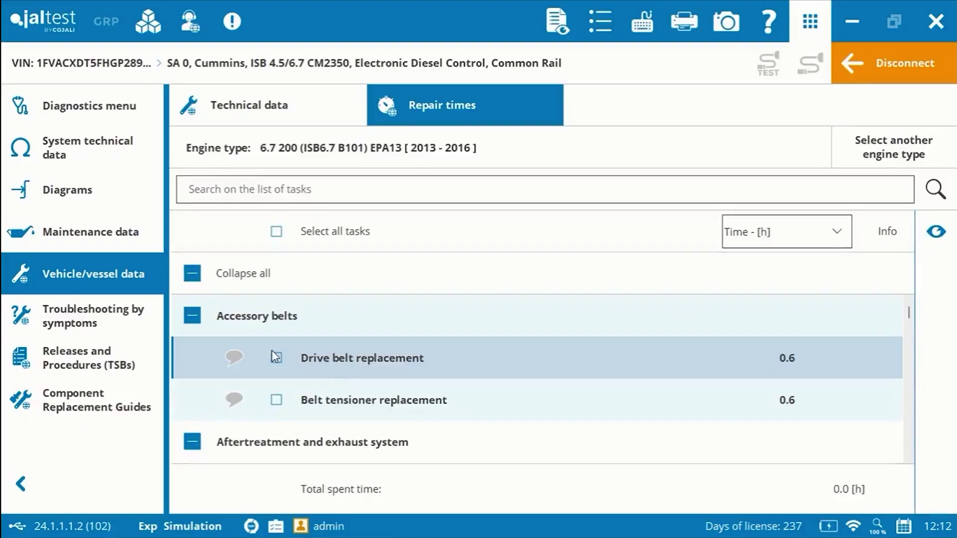
{"action": "left_click", "coordinate": [276, 359]}
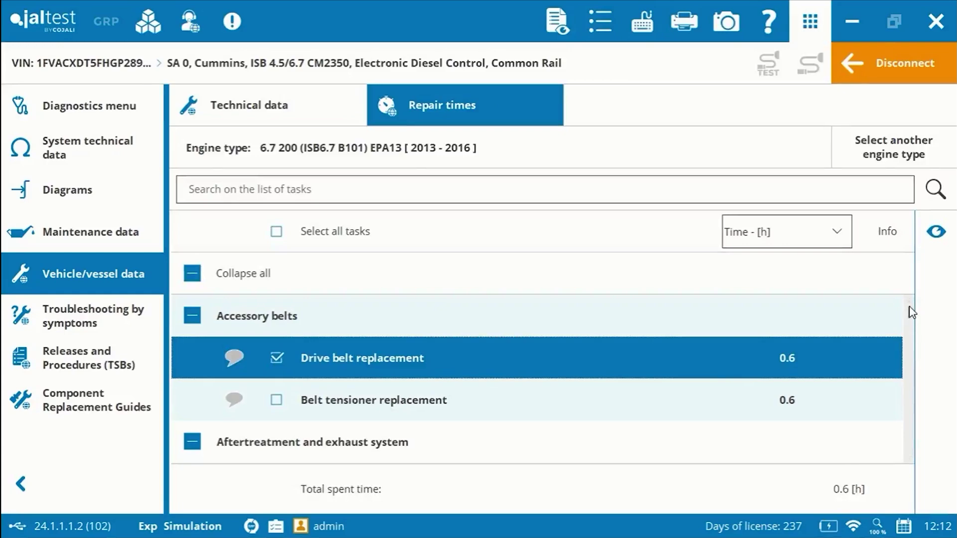
{"action": "left_click", "coordinate": [278, 399]}
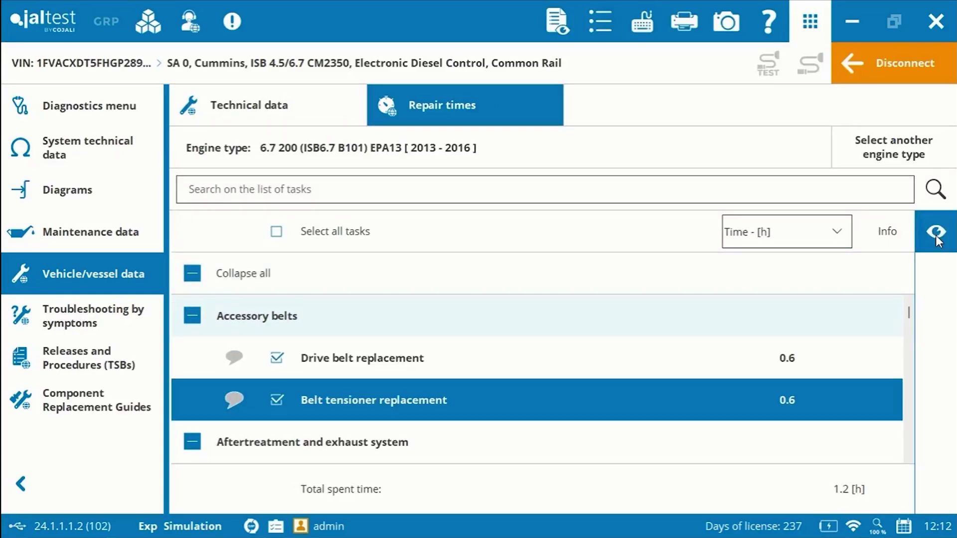
{"action": "left_click", "coordinate": [935, 233]}
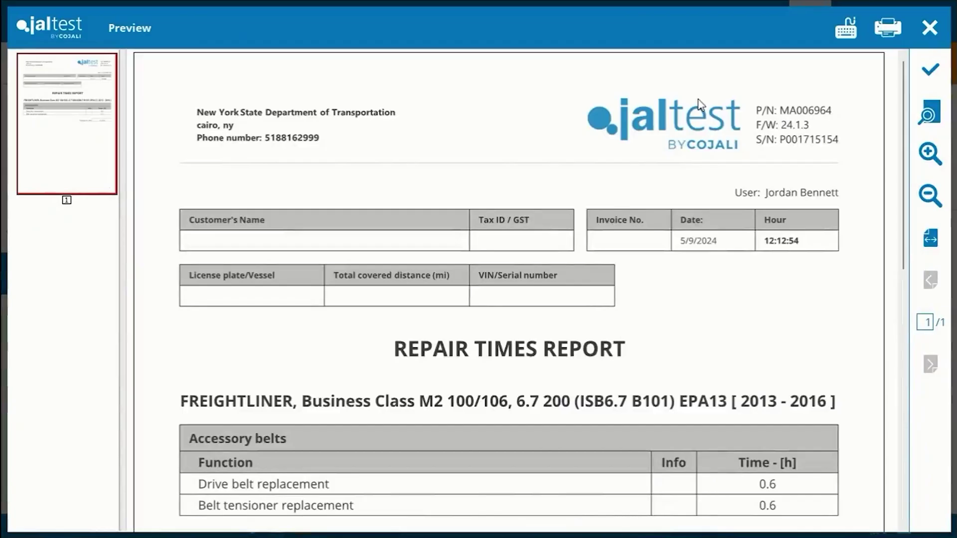
{"action": "left_click", "coordinate": [929, 30]}
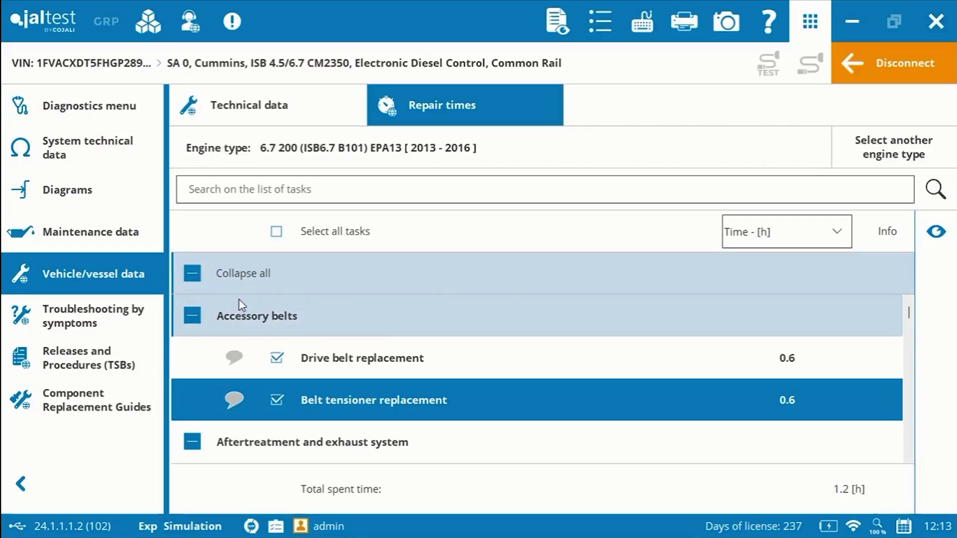
- View the Engine knocking guide in troubleshooting by symptoms and the list of releases and procedures (TSBs)
{"action": "left_click", "coordinate": [106, 316]}
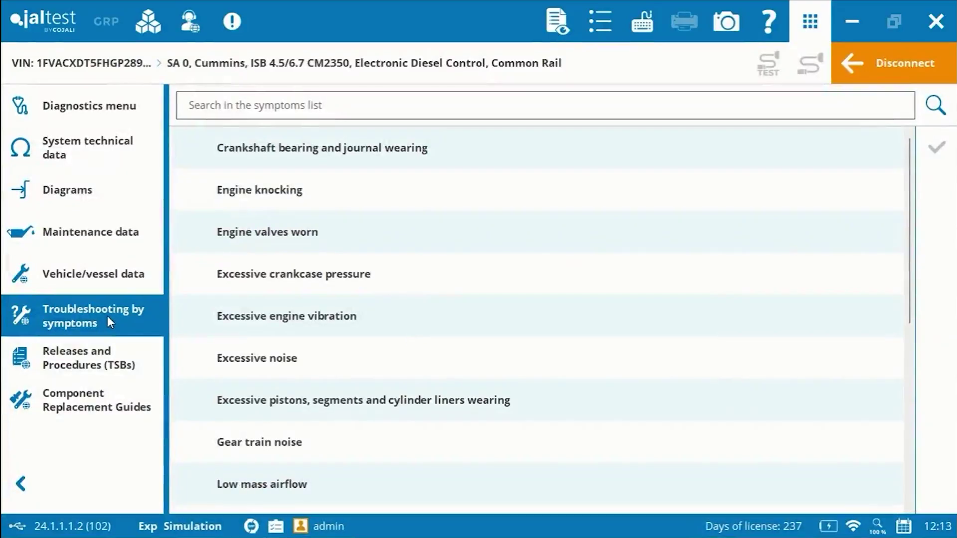
{"action": "left_click", "coordinate": [274, 190]}
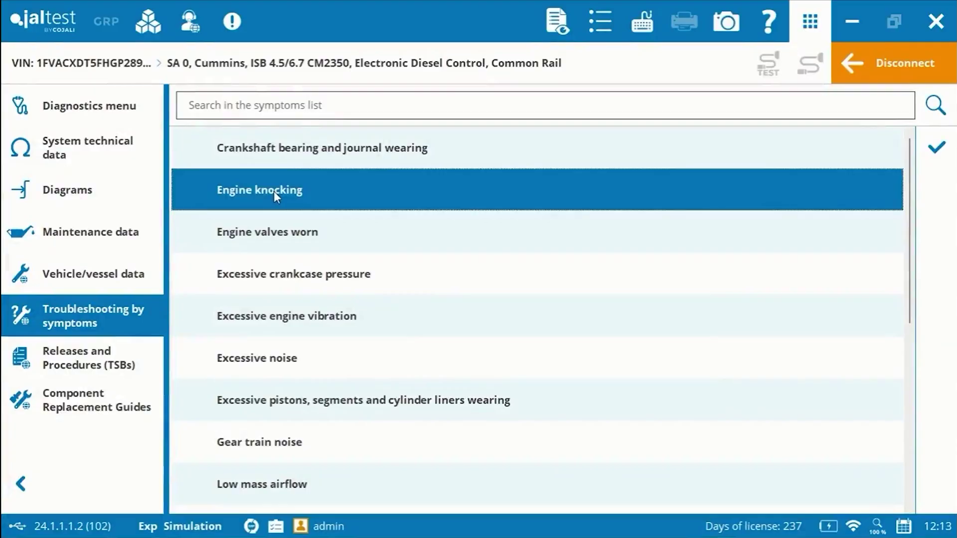
{"action": "left_click", "coordinate": [933, 149]}
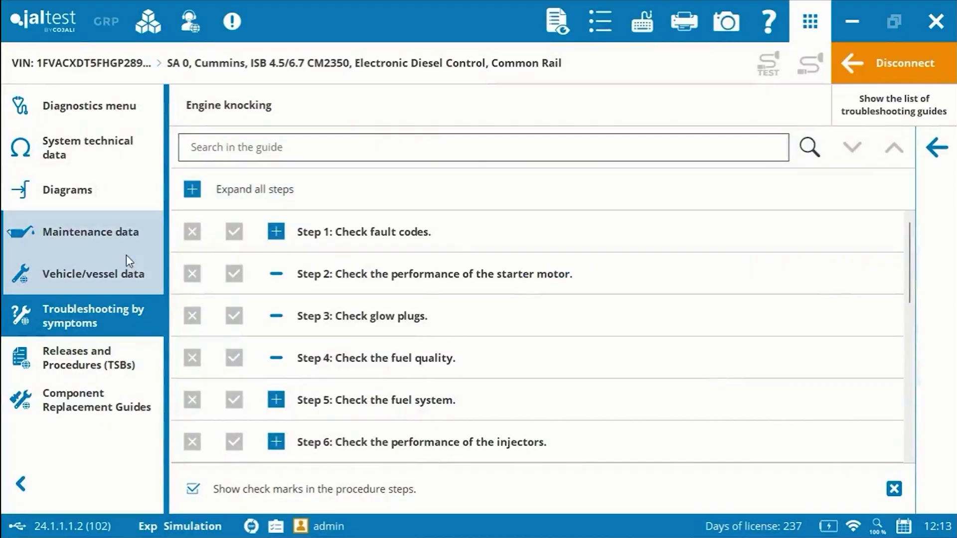
{"action": "left_click", "coordinate": [79, 367]}
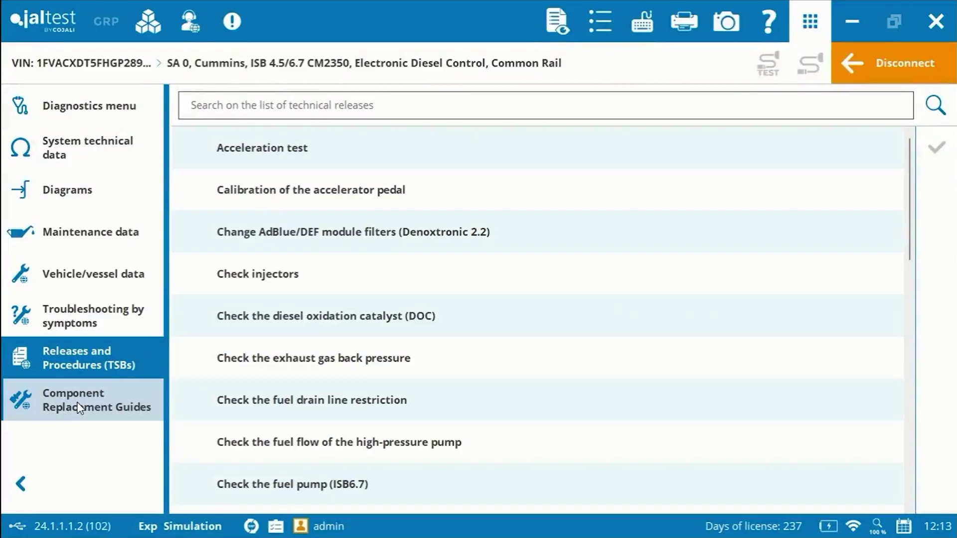
- Open the component replacement guide for CME23, Alternator, look through its steps, and return to the guide list
{"action": "left_click", "coordinate": [78, 408]}
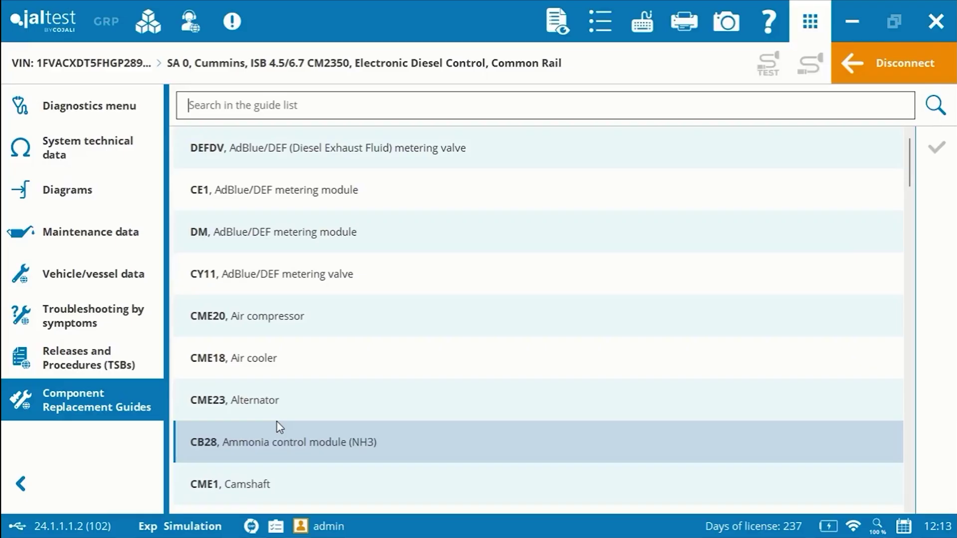
{"action": "left_click", "coordinate": [280, 395]}
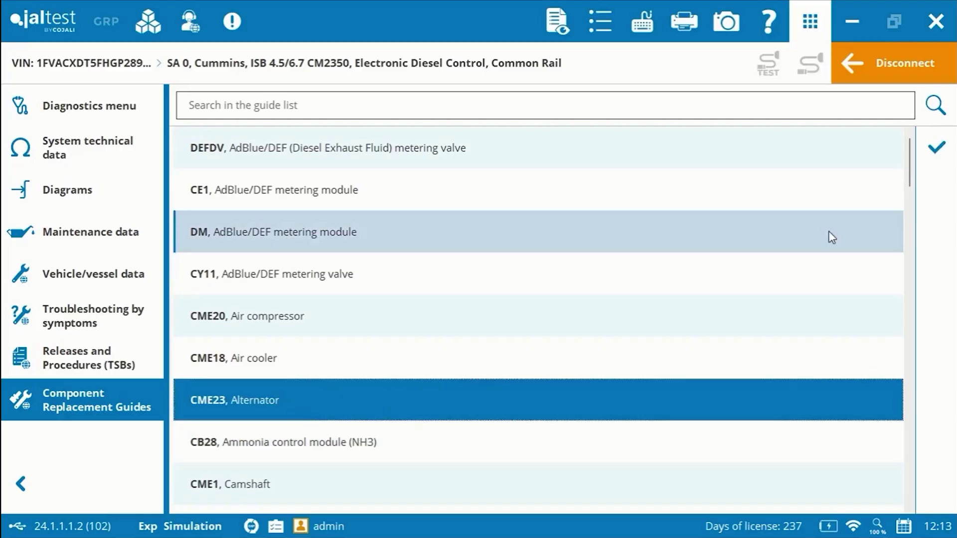
{"action": "left_click", "coordinate": [935, 148]}
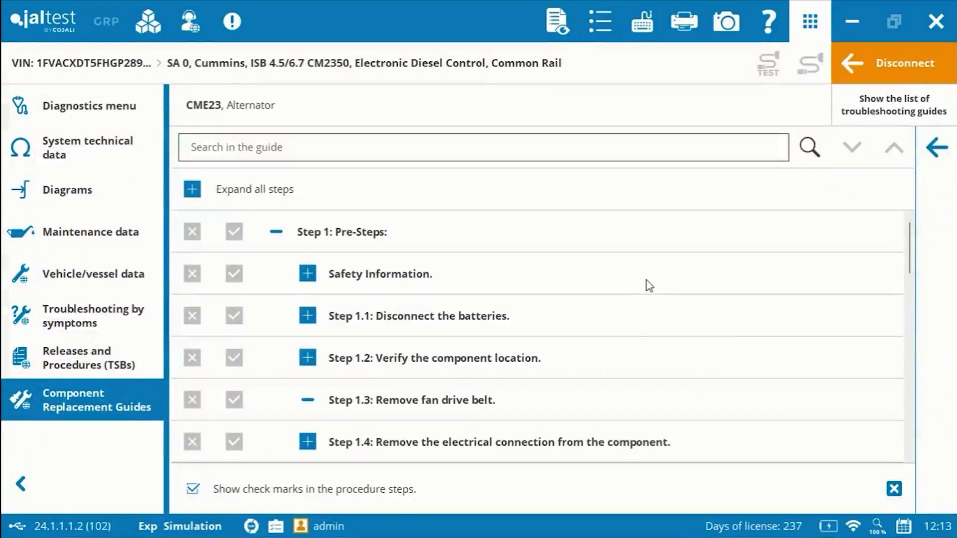
{"action": "left_click_drag", "start_coordinate": [909, 234], "coordinate": [911, 398]}
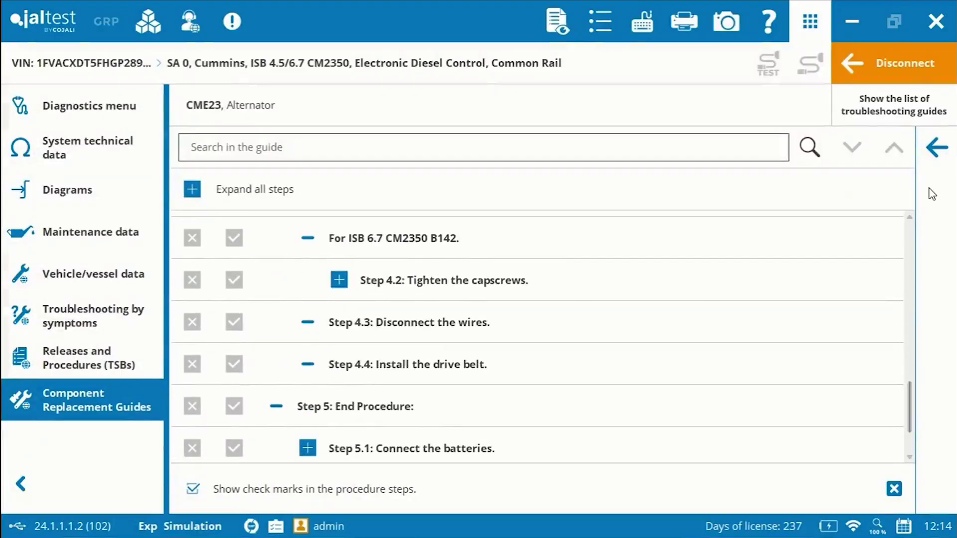
{"action": "left_click", "coordinate": [938, 148]}
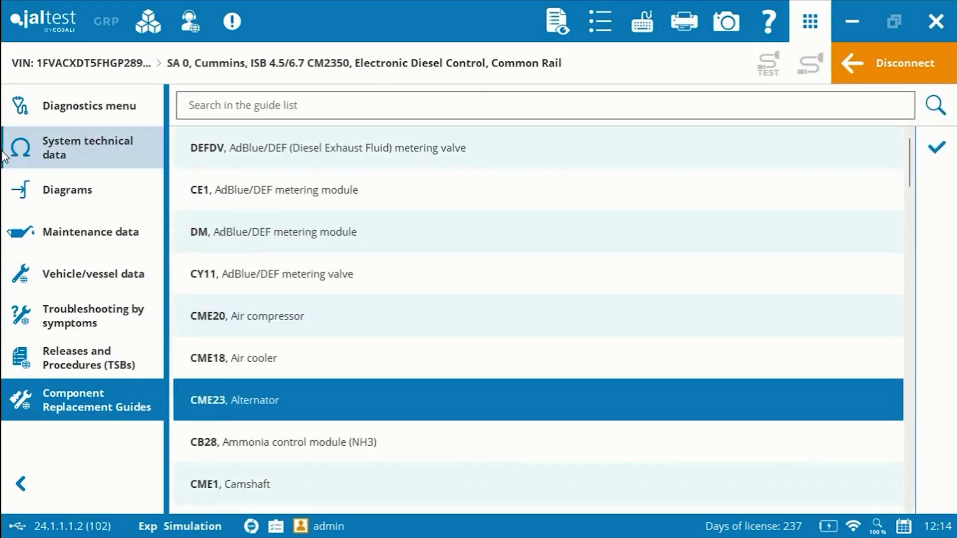
- Disconnect from the Cummins engine system and connect to the SA 3 Allison 1000/2000 Series (5th Gen) transmission, closing the open technical information windows
{"action": "left_click", "coordinate": [70, 110]}
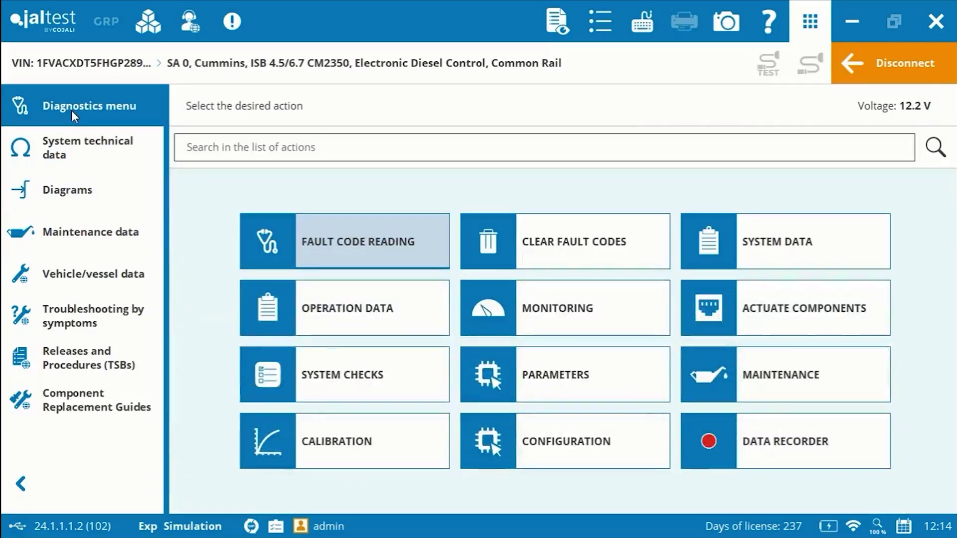
{"action": "left_click", "coordinate": [899, 70]}
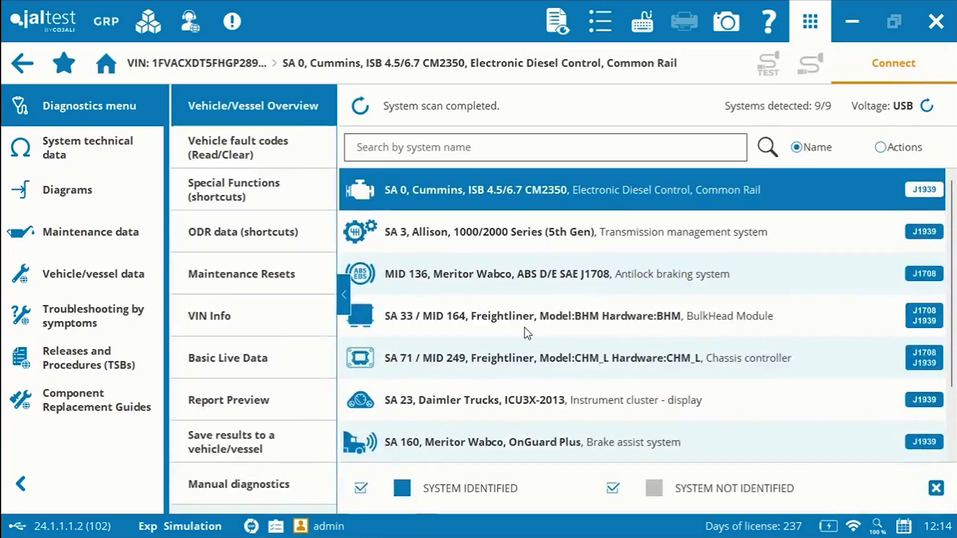
{"action": "left_click", "coordinate": [472, 234]}
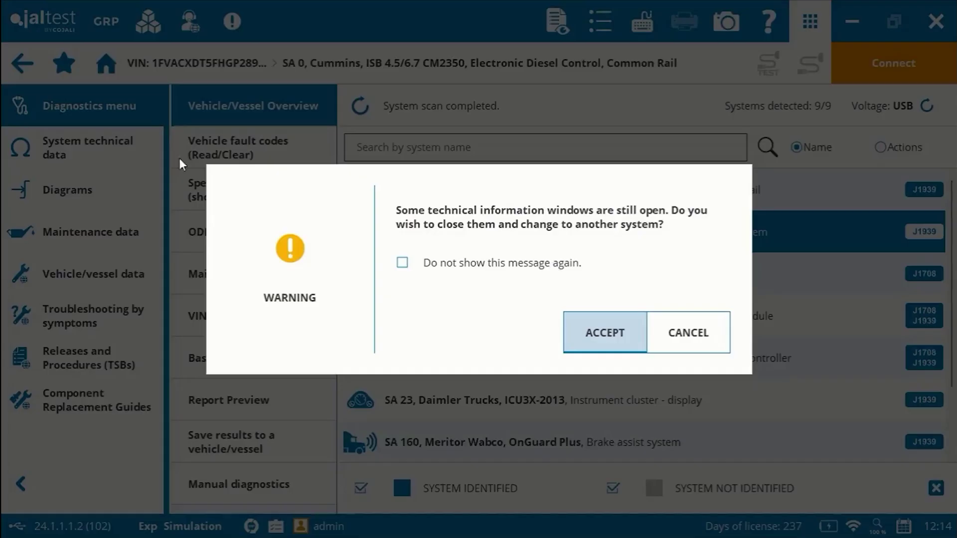
{"action": "left_click", "coordinate": [604, 329]}
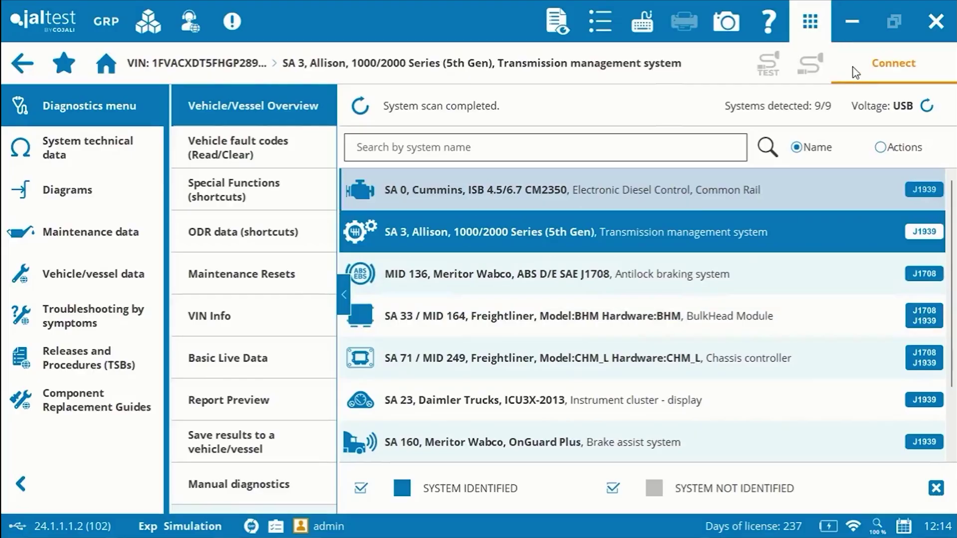
{"action": "left_click", "coordinate": [507, 232]}
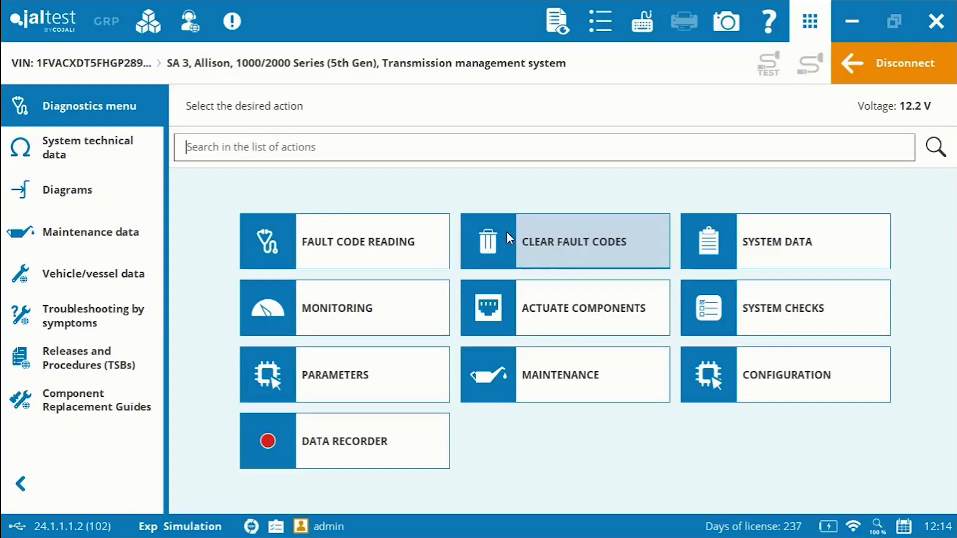
- Read the transmission's fault codes and view its component actuation list with shift solenoid control expanded
{"action": "left_click", "coordinate": [361, 241]}
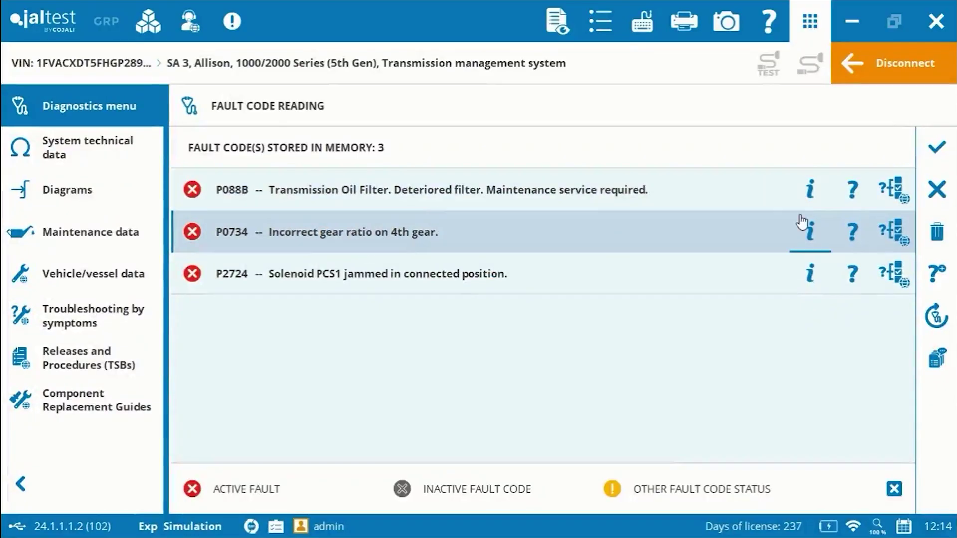
{"action": "left_click", "coordinate": [931, 190]}
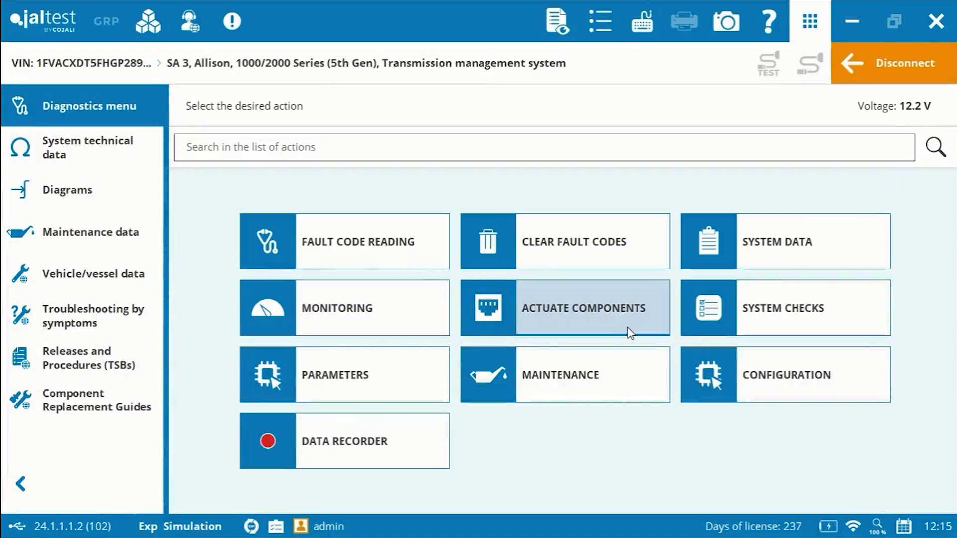
{"action": "left_click", "coordinate": [599, 320]}
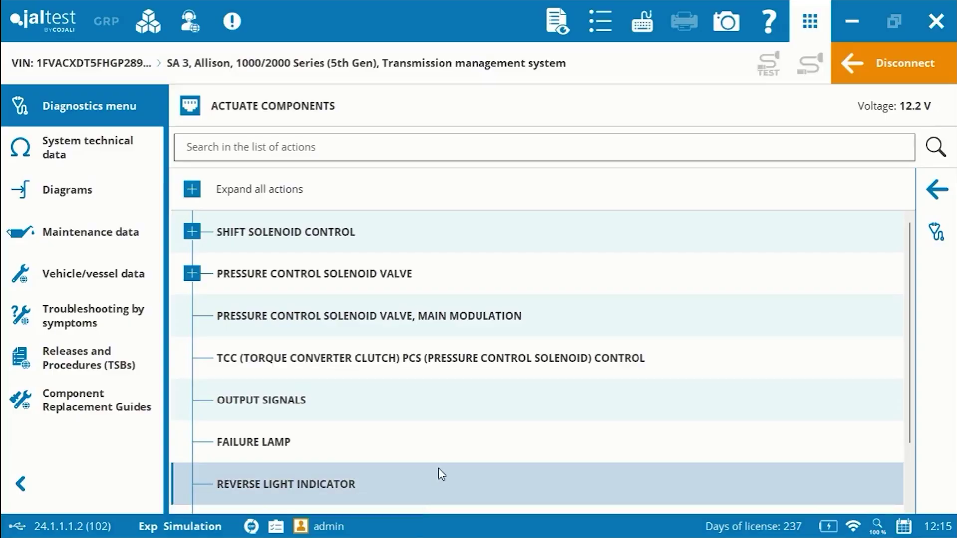
{"action": "left_click", "coordinate": [189, 233]}
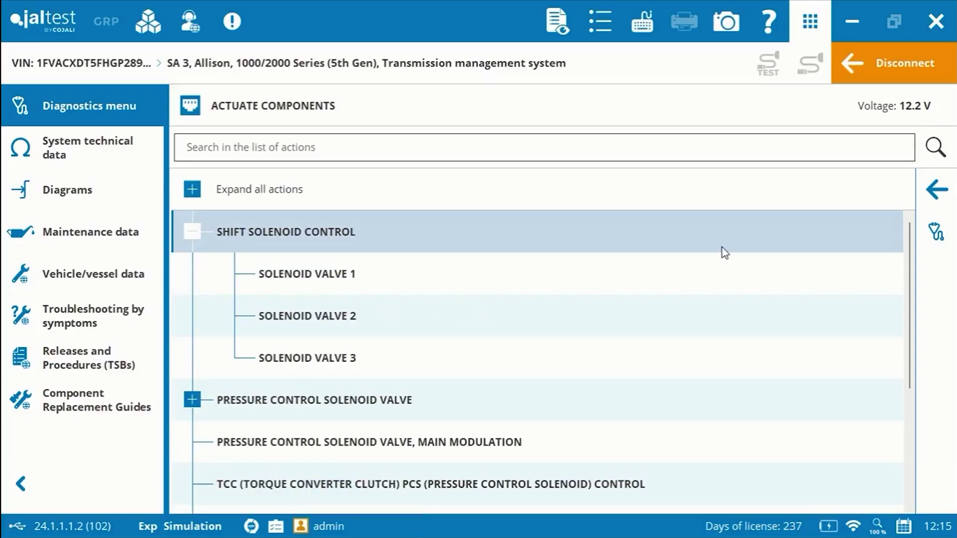
{"action": "left_click", "coordinate": [937, 190]}
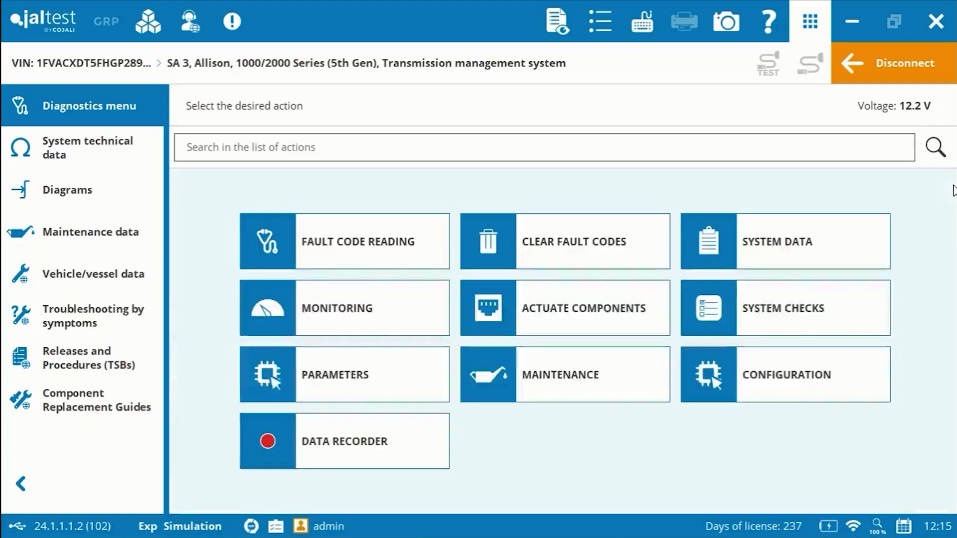
- View the transmission's maintenance actions and its available diagram configurations, then close them
{"action": "left_click", "coordinate": [568, 384]}
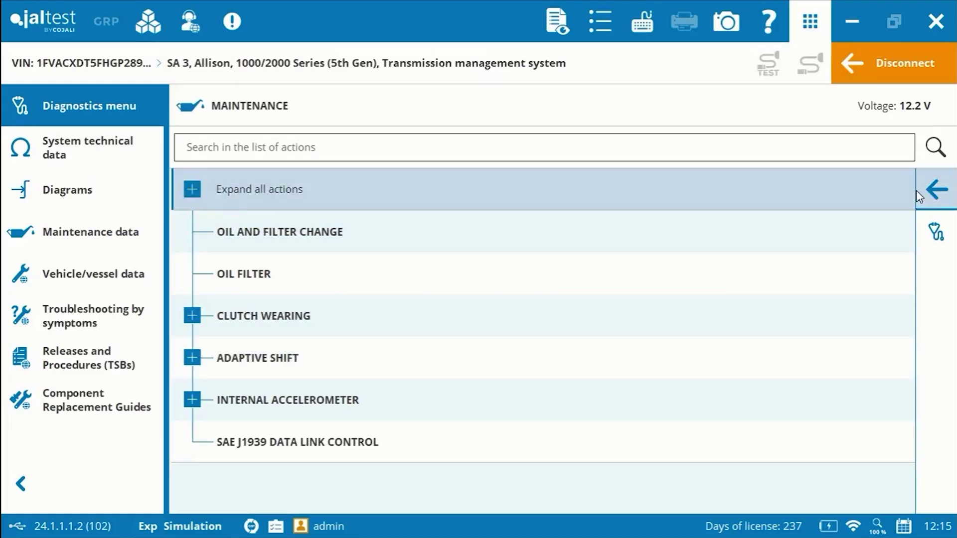
{"action": "left_click", "coordinate": [937, 190]}
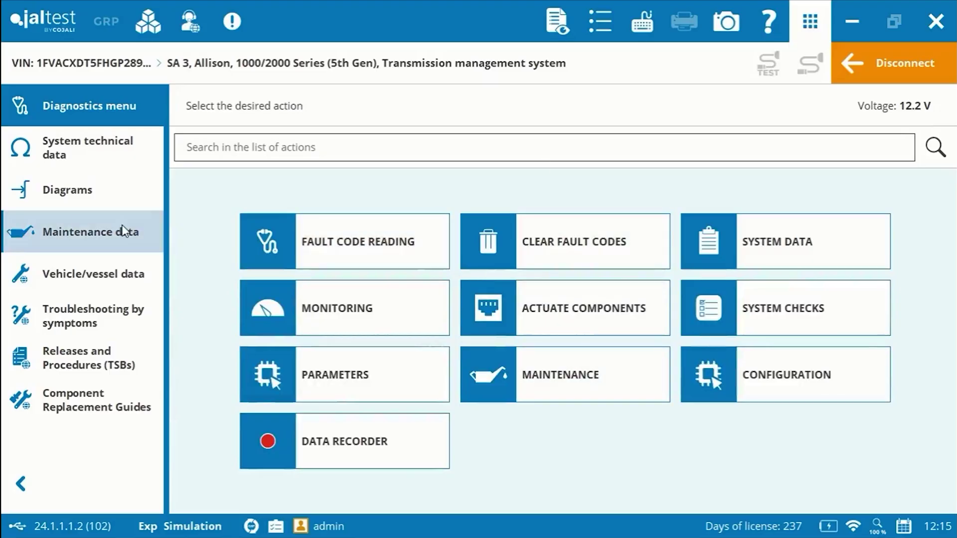
{"action": "left_click", "coordinate": [81, 191]}
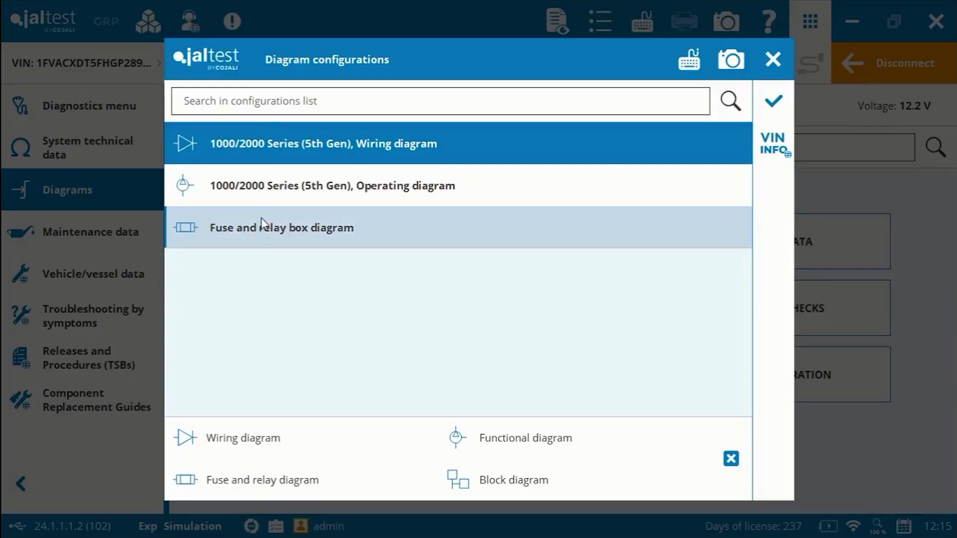
{"action": "left_click", "coordinate": [773, 60]}
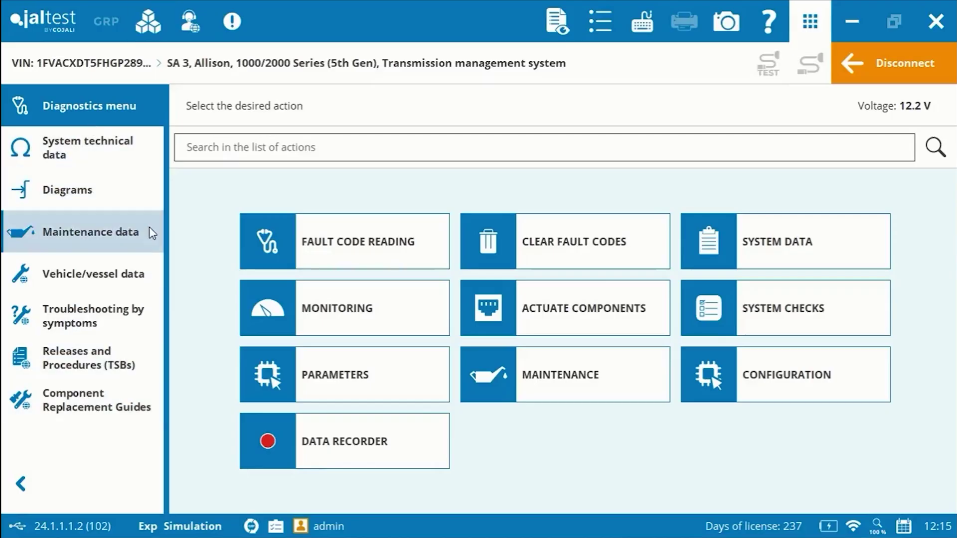
- Switch the connection to the MID 136 Meritor Wabco antilock braking system, view its component actuation list, and disconnect
{"action": "left_click", "coordinate": [895, 72]}
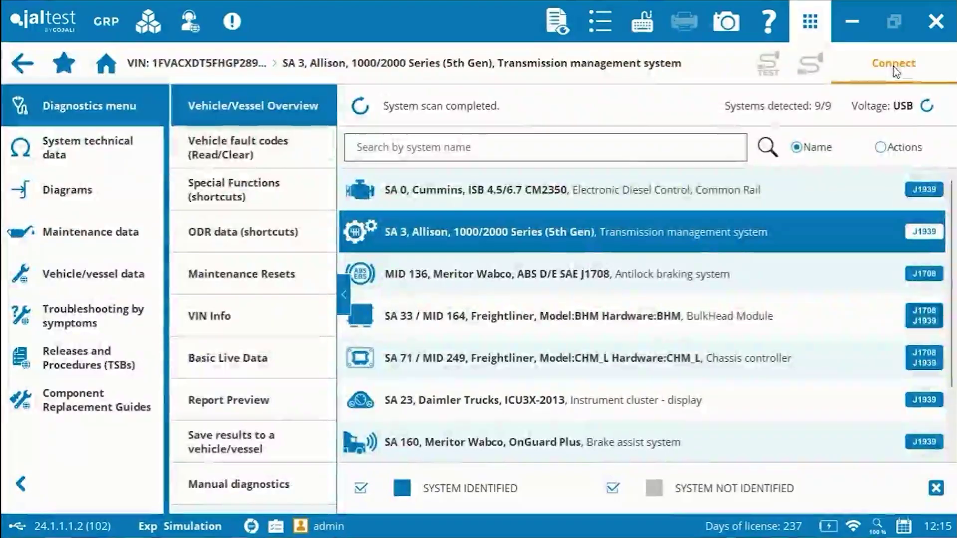
{"action": "left_click", "coordinate": [475, 280]}
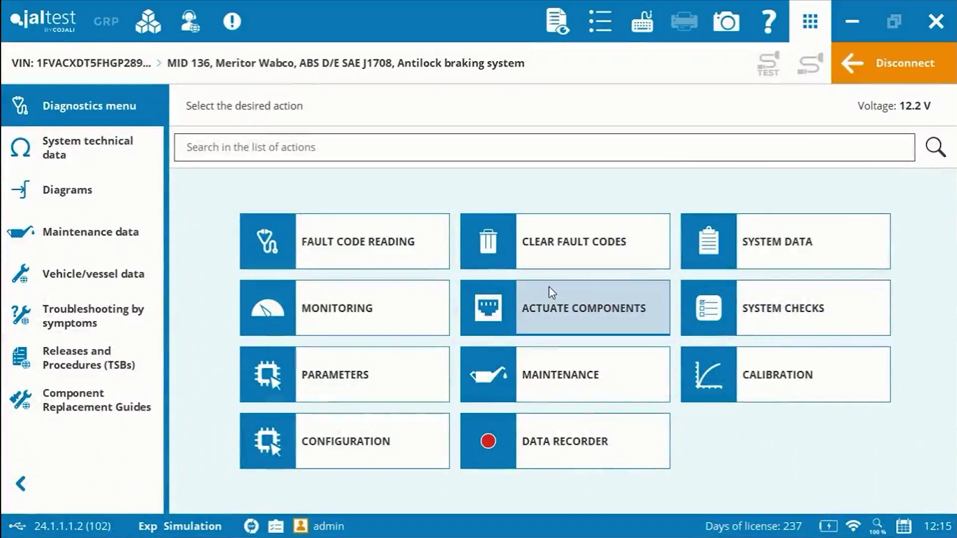
{"action": "left_click", "coordinate": [554, 297]}
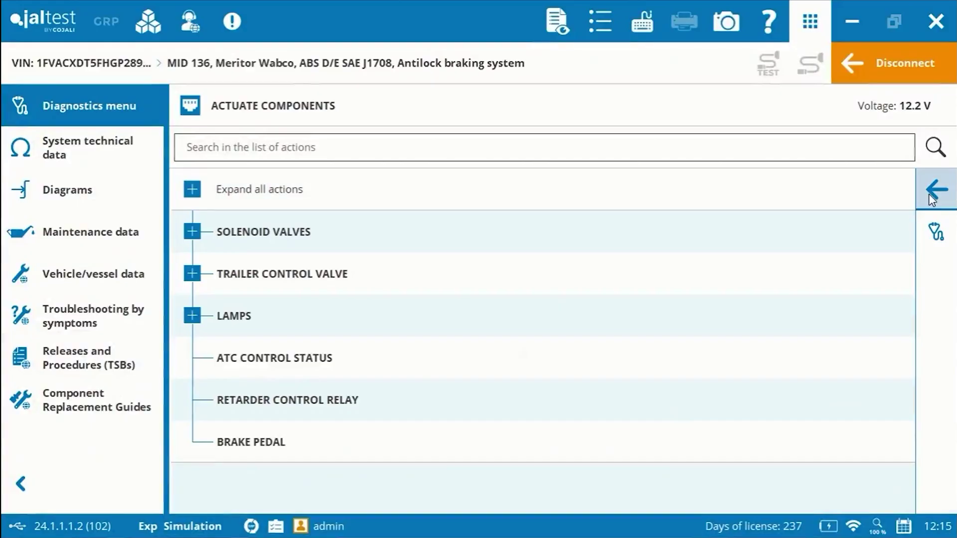
{"action": "left_click", "coordinate": [929, 195]}
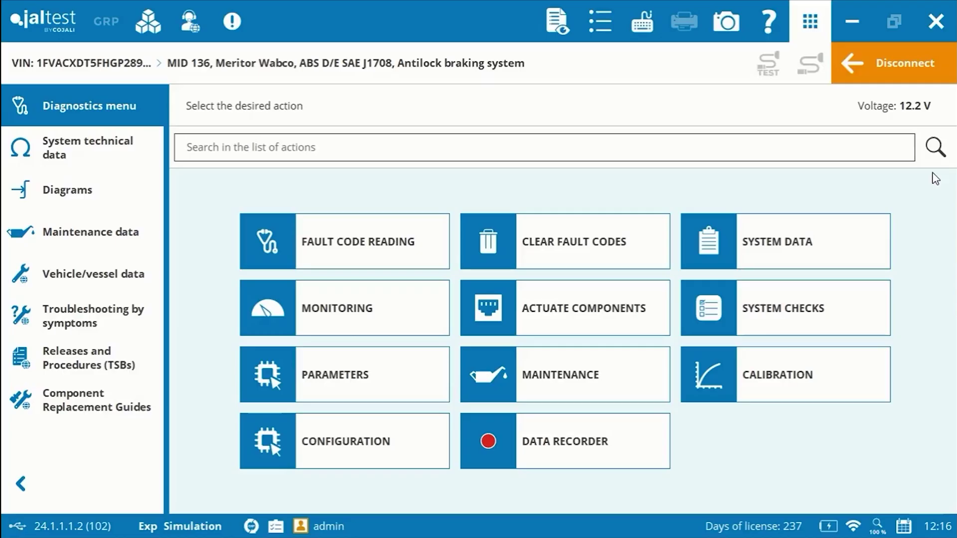
{"action": "left_click", "coordinate": [885, 79]}
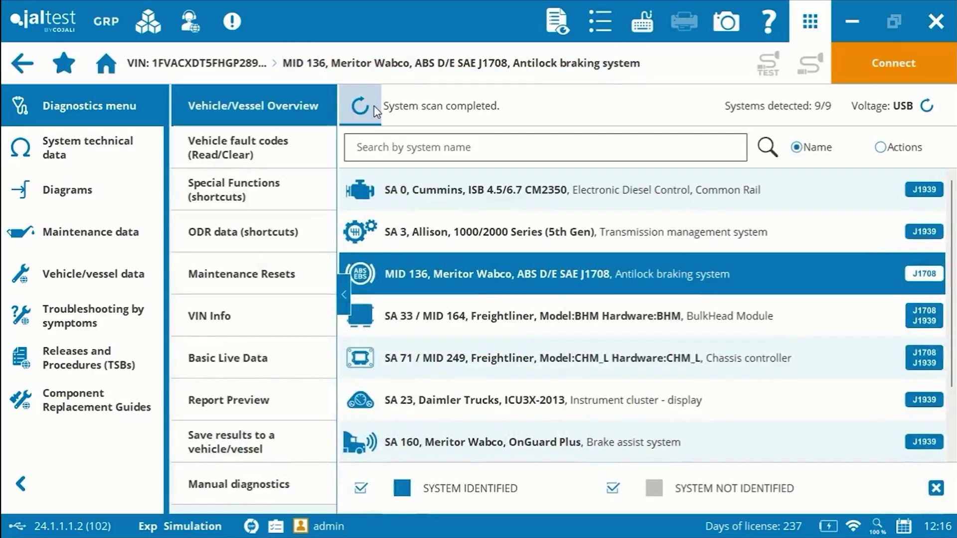
- Return to the home screen, viewing the save report form and exiting it without saving the diagnostic report
{"action": "left_click", "coordinate": [105, 68]}
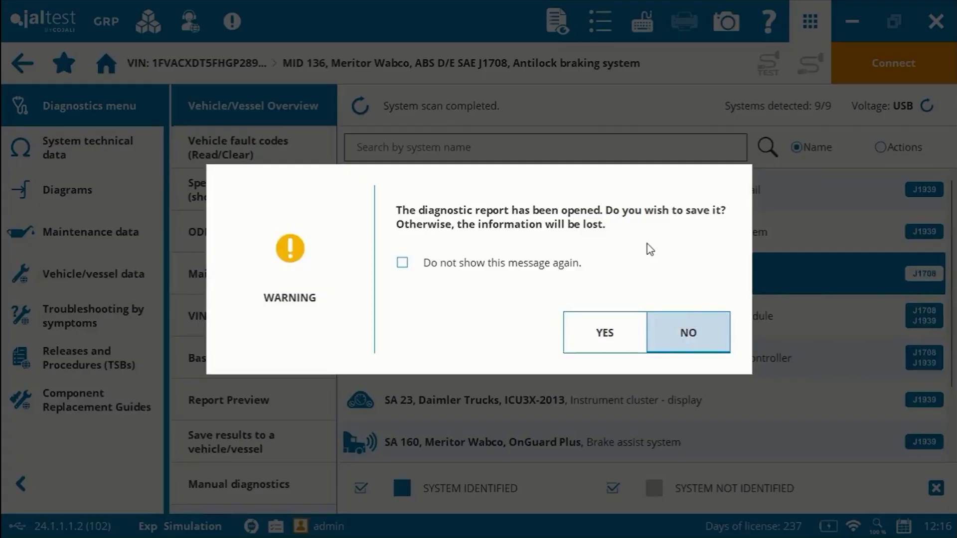
{"action": "left_click", "coordinate": [615, 340]}
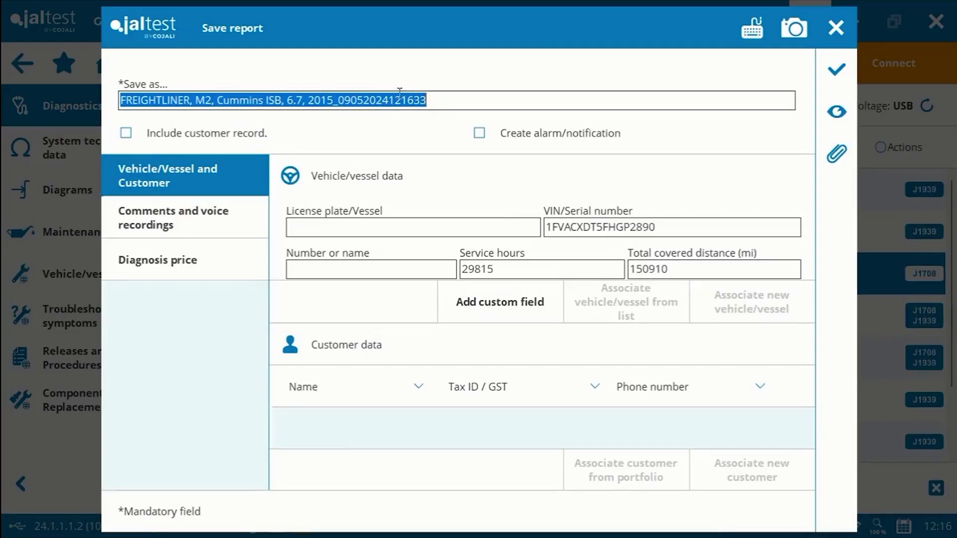
{"action": "left_click", "coordinate": [372, 228]}
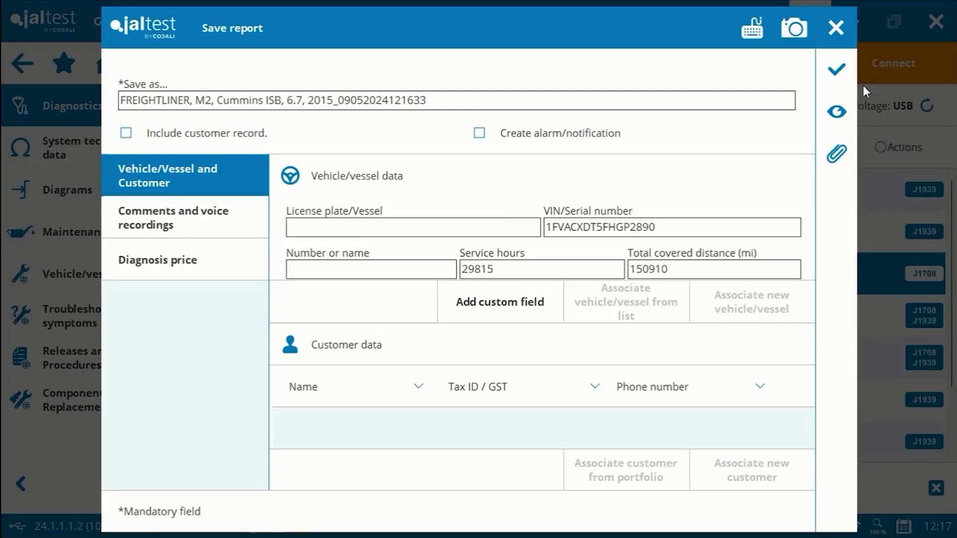
{"action": "left_click", "coordinate": [842, 30]}
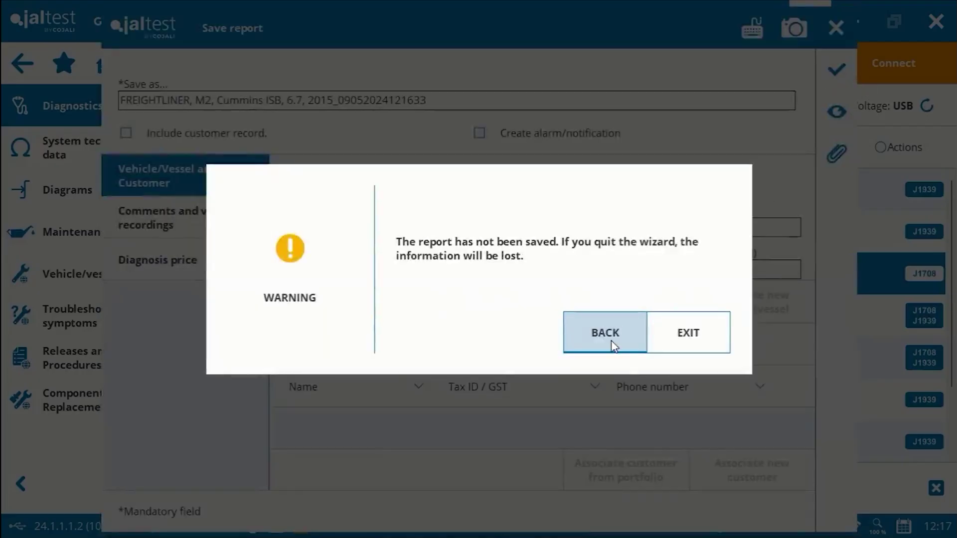
{"action": "left_click", "coordinate": [666, 335]}
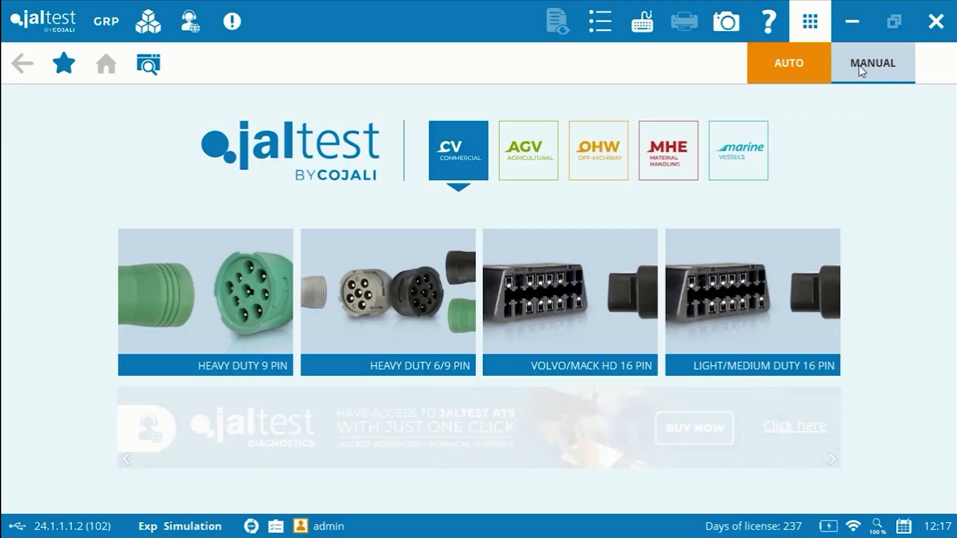
- Switch to manual selection of commercial vehicles by manufacturer and add PSI to the favorite brands
{"action": "left_click", "coordinate": [859, 65]}
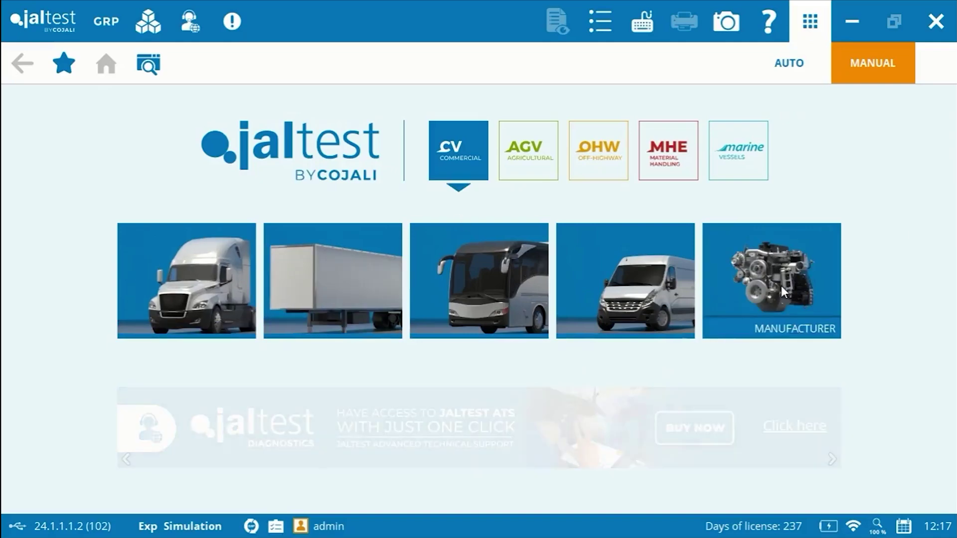
{"action": "left_click", "coordinate": [782, 286]}
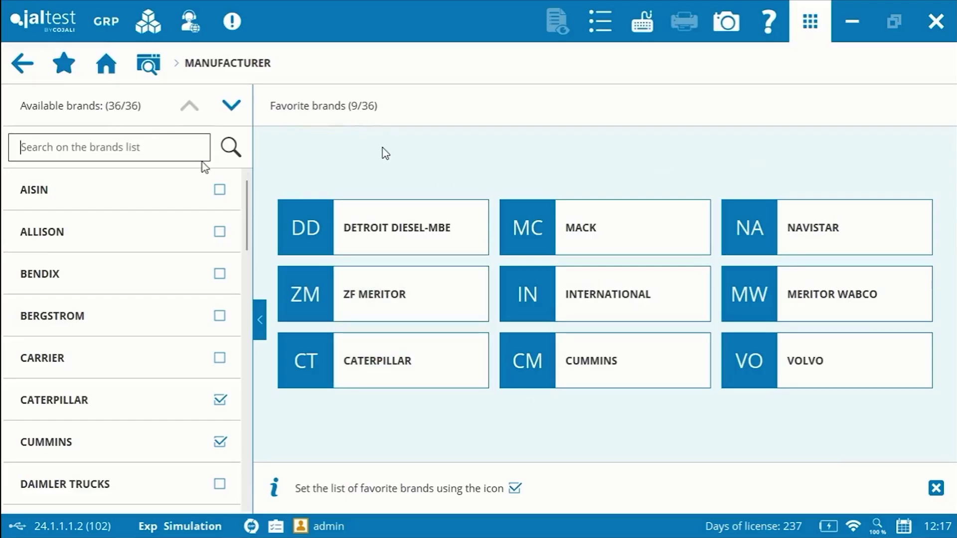
{"action": "left_click_drag", "start_coordinate": [247, 199], "coordinate": [231, 433]}
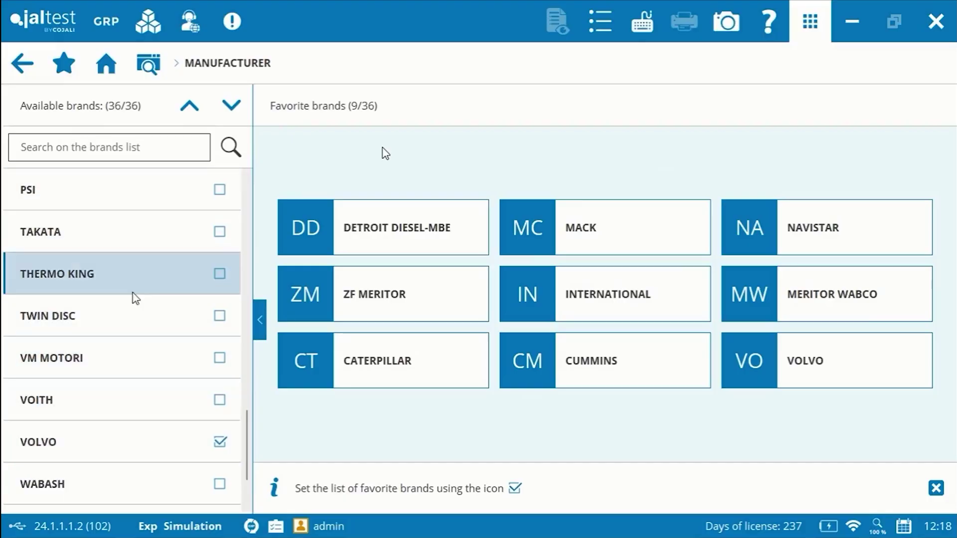
{"action": "left_click", "coordinate": [220, 191]}
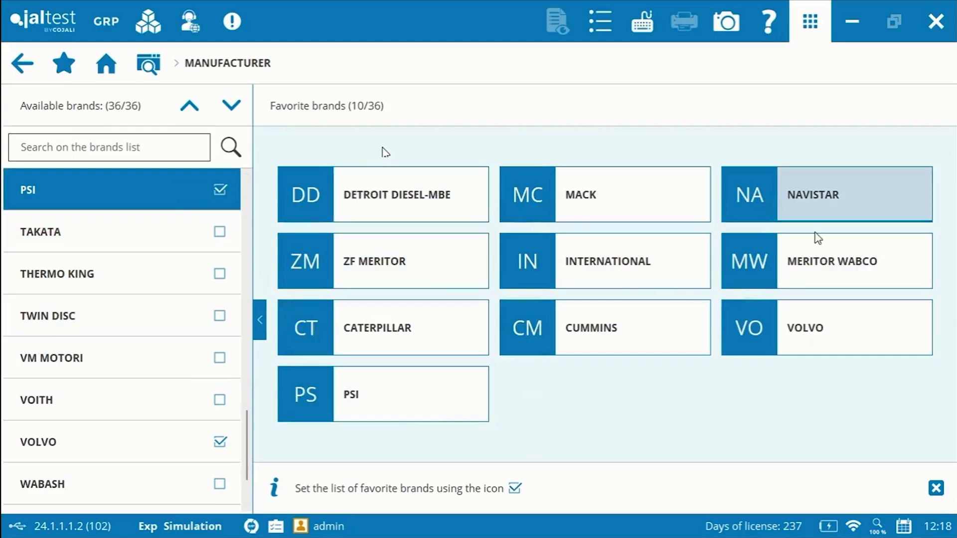
- Select the Cummins ISX model from the IS family and choose the ISX 11.9/12/15 CM2250 system
{"action": "left_click", "coordinate": [595, 338]}
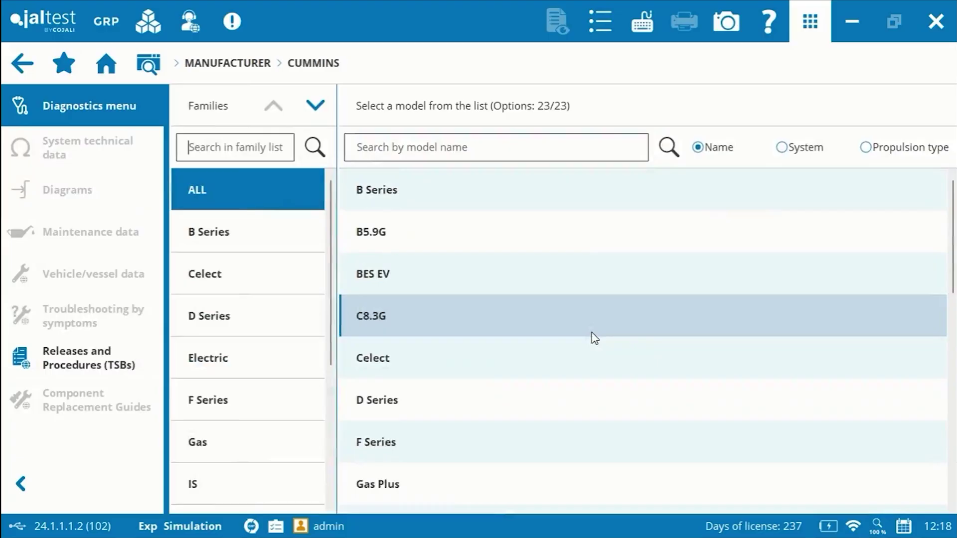
{"action": "left_click", "coordinate": [439, 144]}
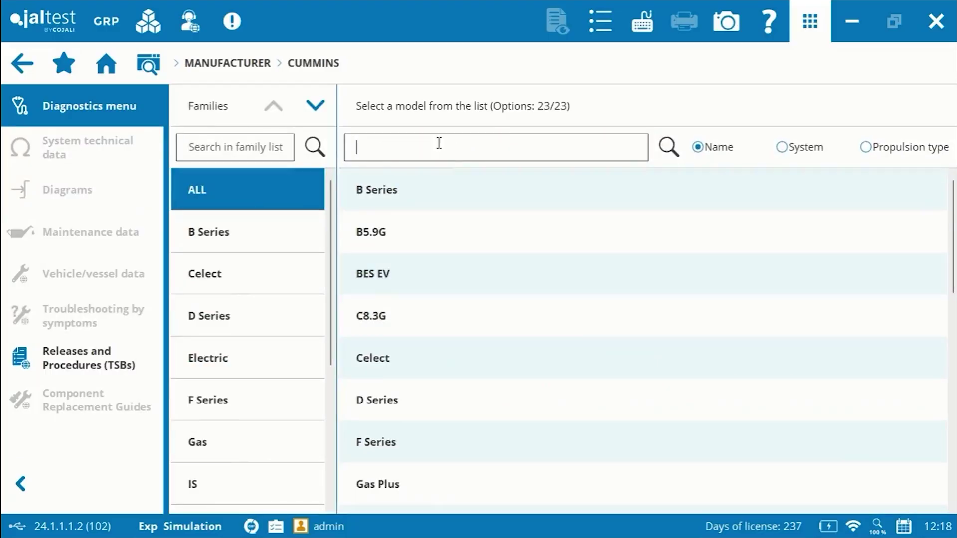
{"action": "left_click", "coordinate": [193, 494]}
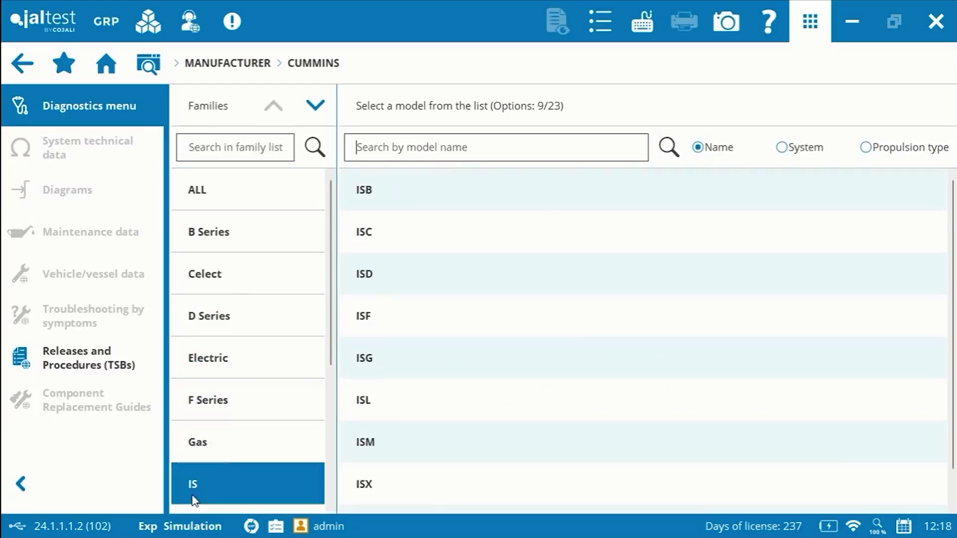
{"action": "left_click", "coordinate": [402, 491]}
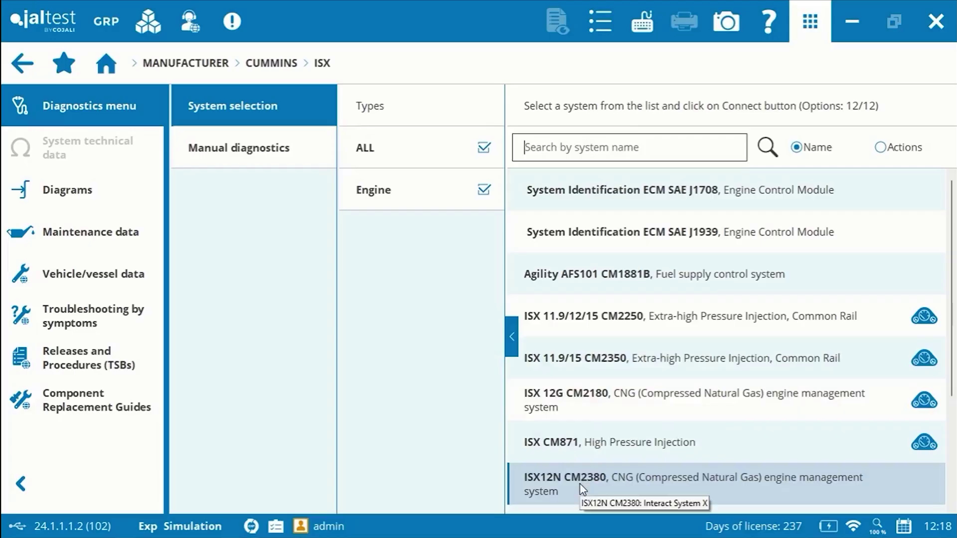
{"action": "left_click", "coordinate": [616, 322]}
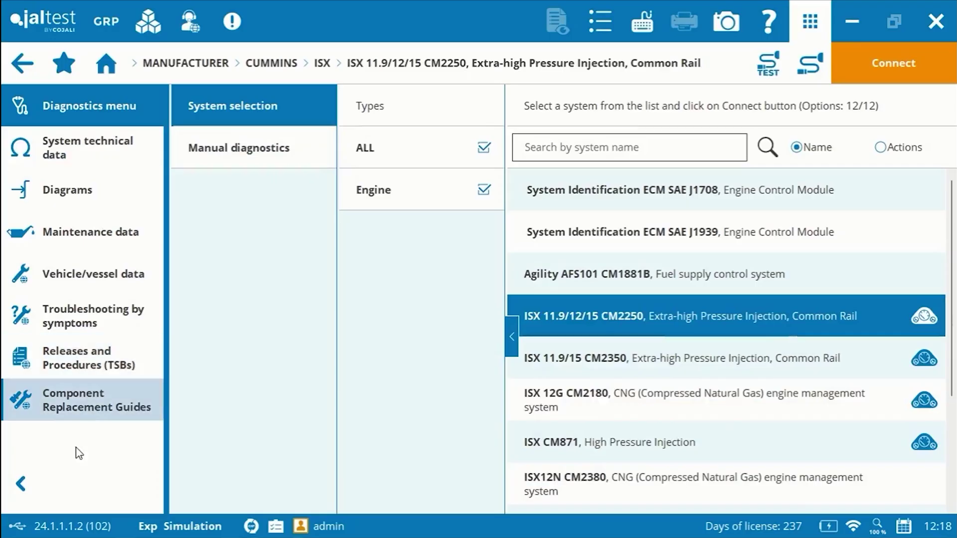
- Review the system technical data for components with all diagram configurations, the lubrication system and the tightening torques
{"action": "left_click", "coordinate": [79, 148]}
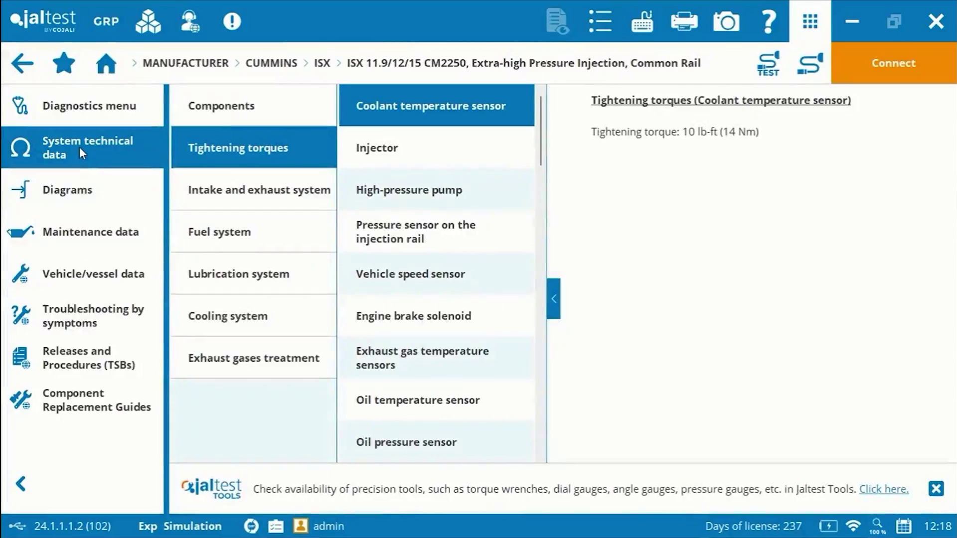
{"action": "left_click", "coordinate": [211, 109]}
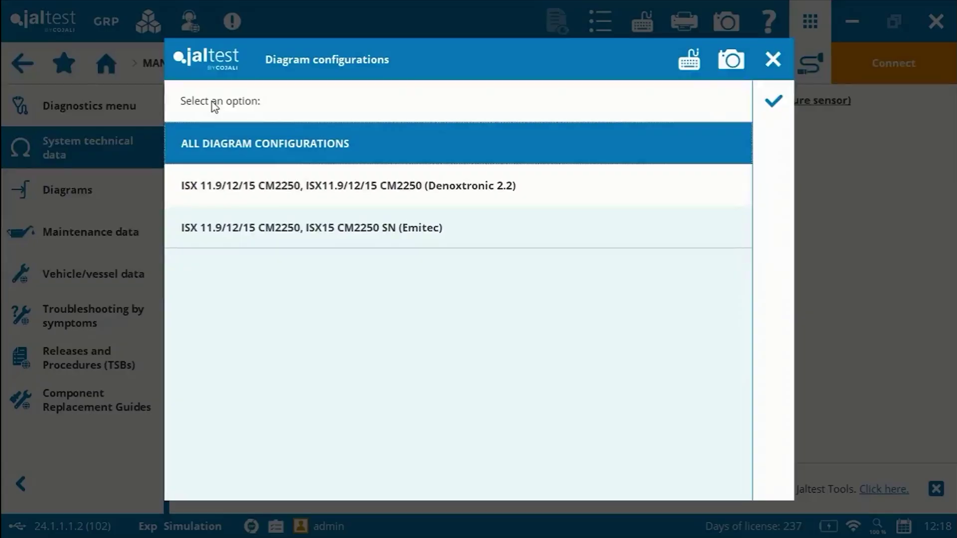
{"action": "left_click", "coordinate": [771, 101]}
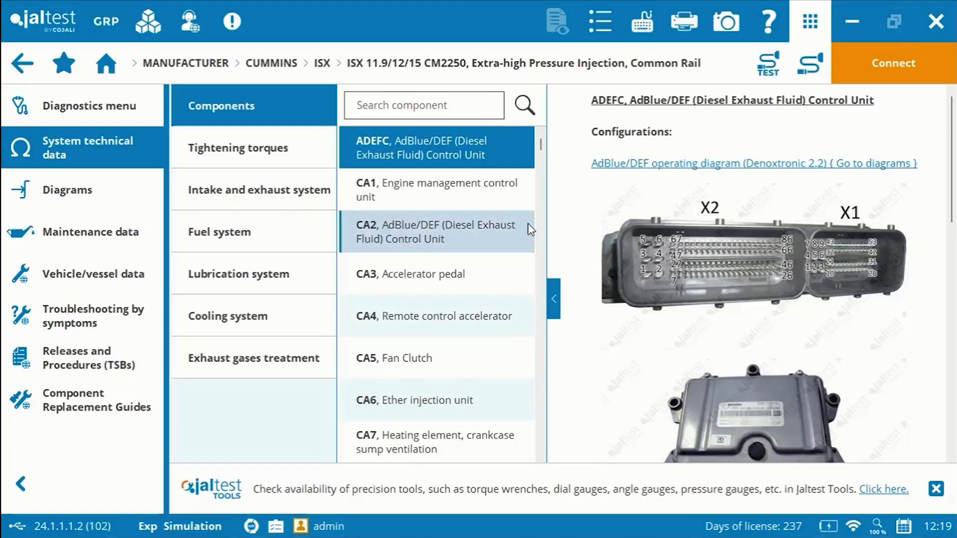
{"action": "left_click", "coordinate": [232, 279]}
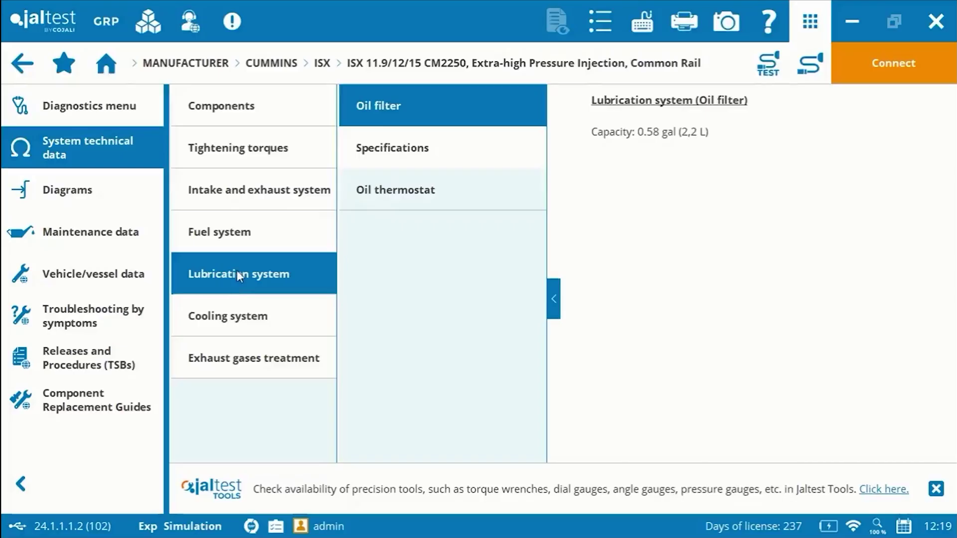
{"action": "left_click", "coordinate": [249, 159]}
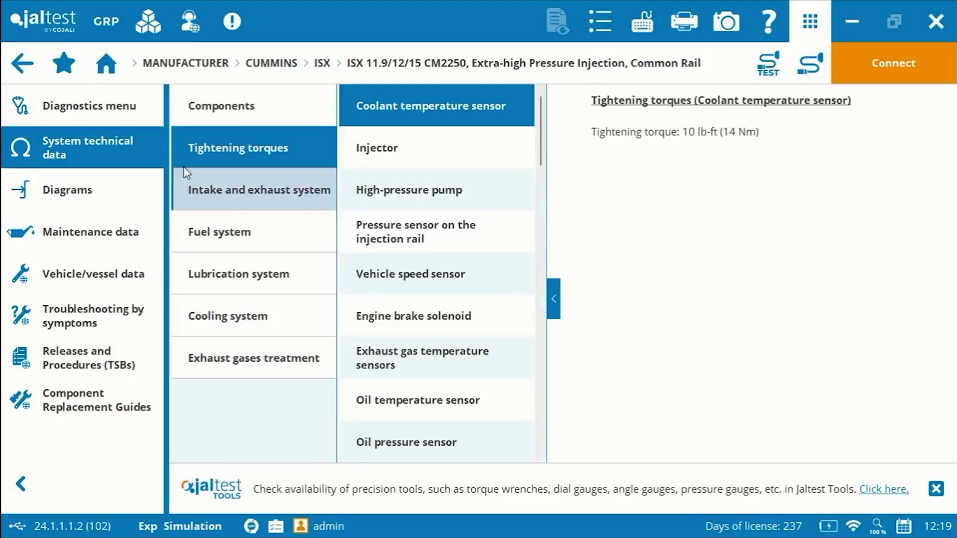
- View the list of diagram configurations for the ISX 11.9/12/15 CM2250 and return to the system selection
{"action": "left_click", "coordinate": [110, 191]}
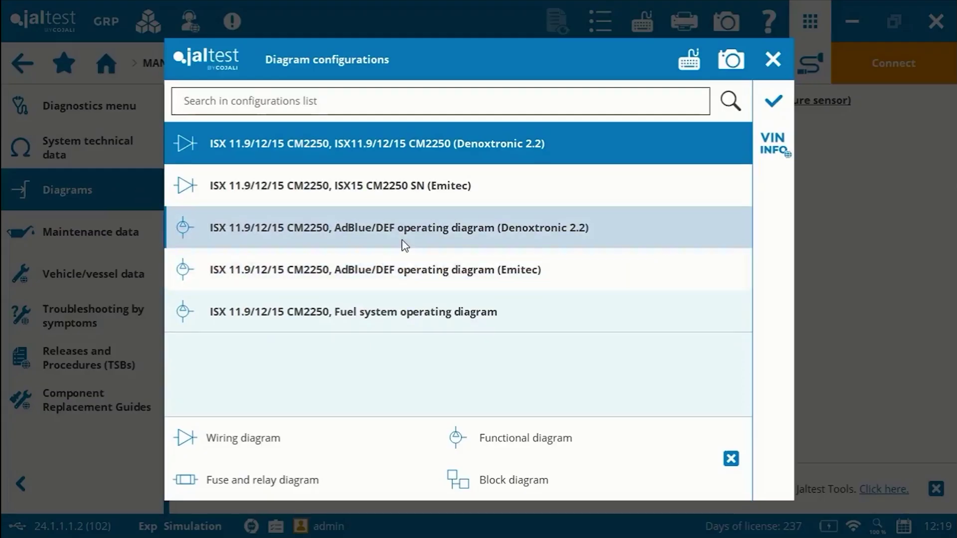
{"action": "left_click", "coordinate": [779, 63]}
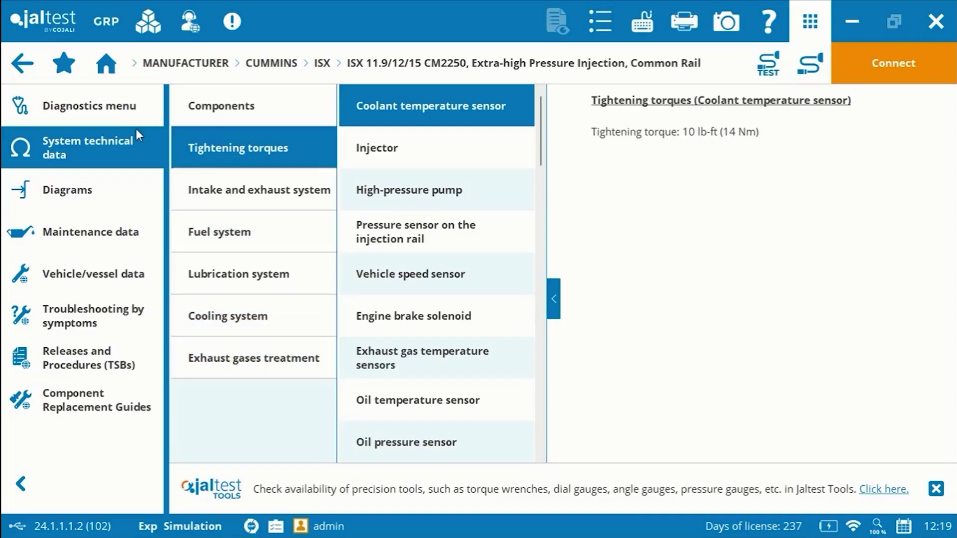
{"action": "left_click", "coordinate": [102, 108]}
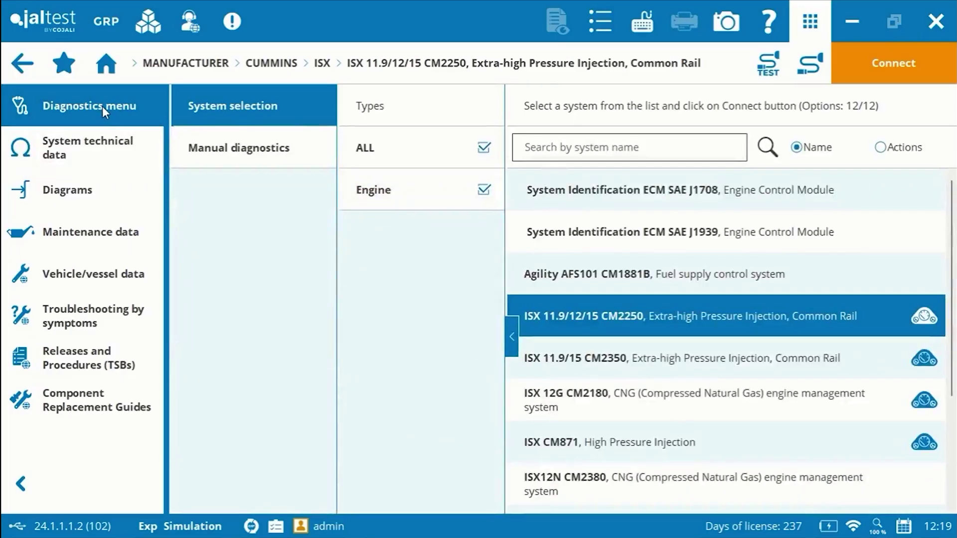
{"action": "left_click", "coordinate": [188, 134]}
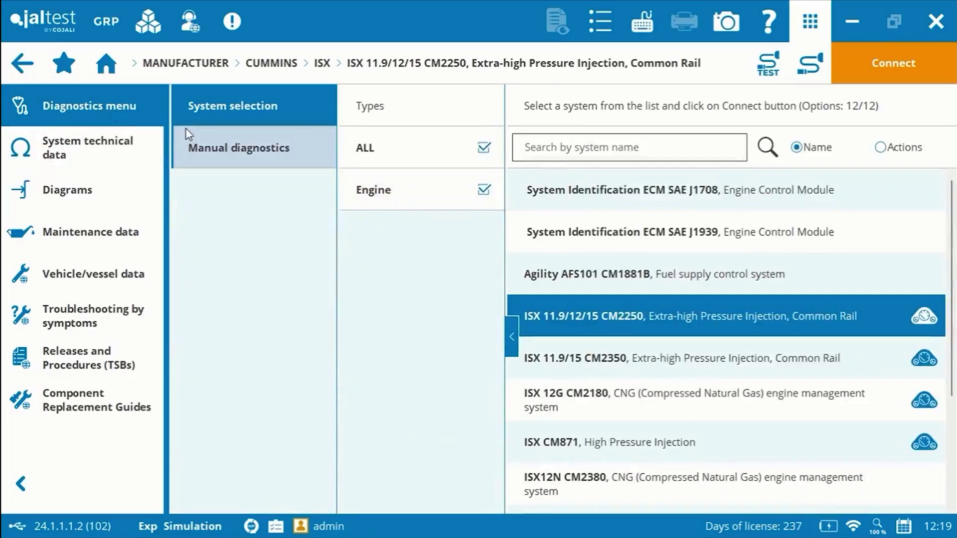
- Switch to manual diagnostics and open the information for the ISX 11.9/12/15 CM2250 system
{"action": "left_click", "coordinate": [272, 161]}
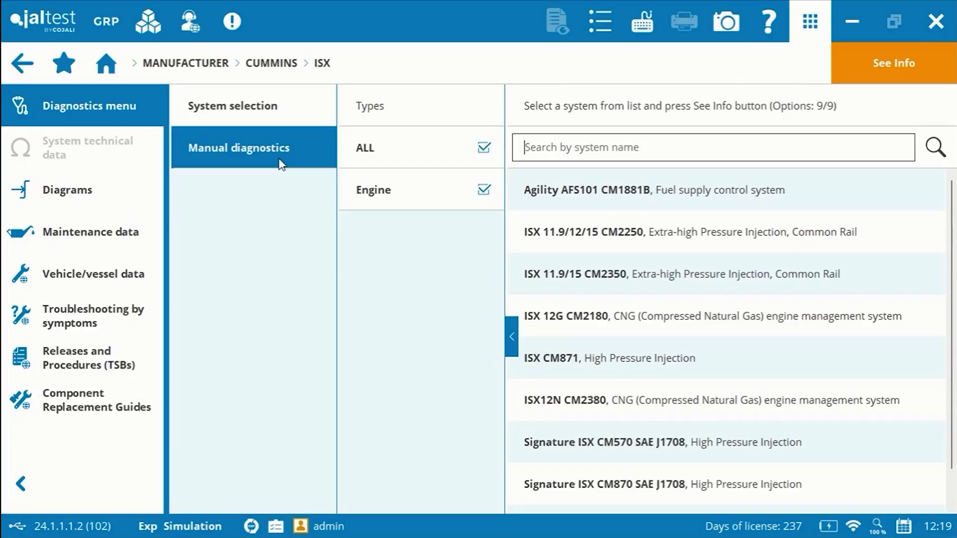
{"action": "left_click", "coordinate": [810, 214]}
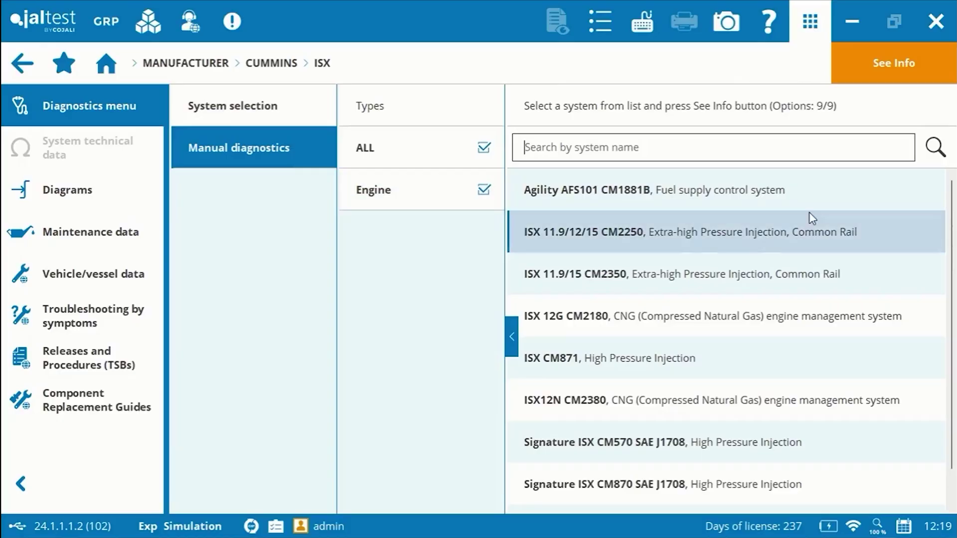
{"action": "left_click", "coordinate": [696, 240]}
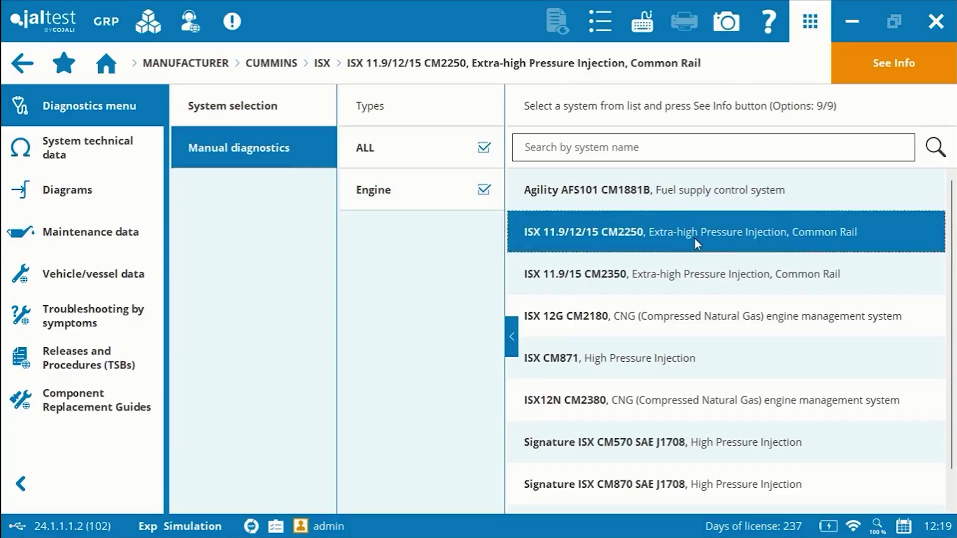
{"action": "left_click", "coordinate": [863, 75]}
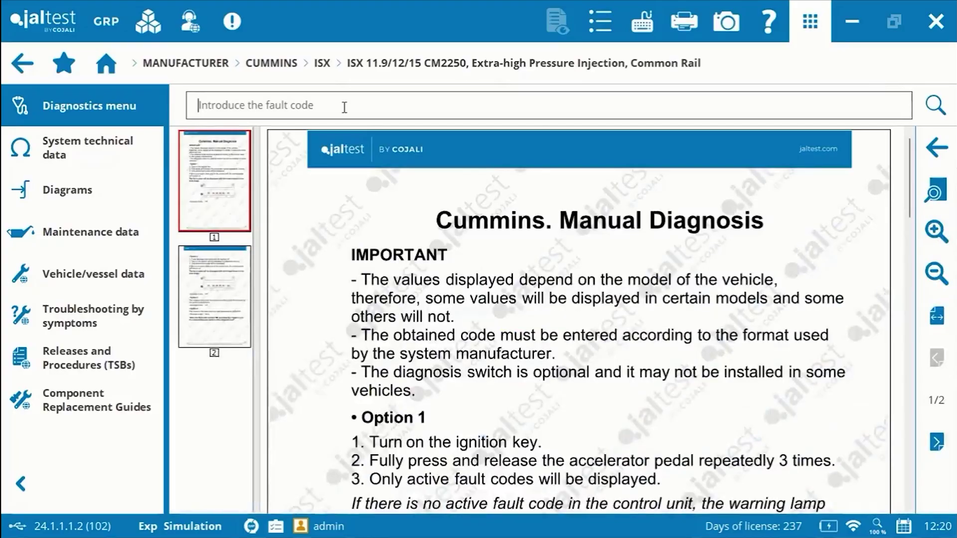
- Look up fault code 555, view the component information of its CB15 crankcase pressure sensor, and leave the manual diagnosis
{"action": "left_click", "coordinate": [344, 107]}
{"action": "type", "text": "555"}
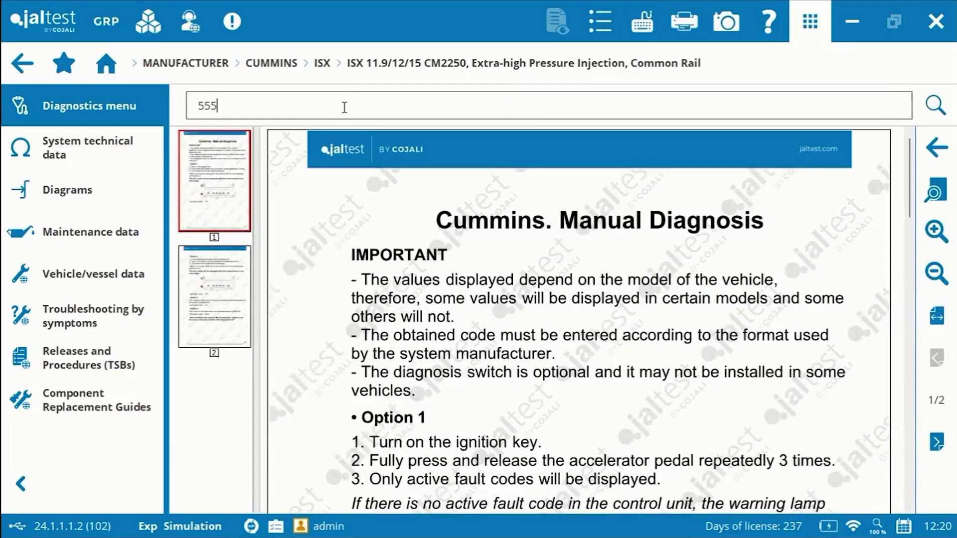
{"action": "key", "text": "Return"}
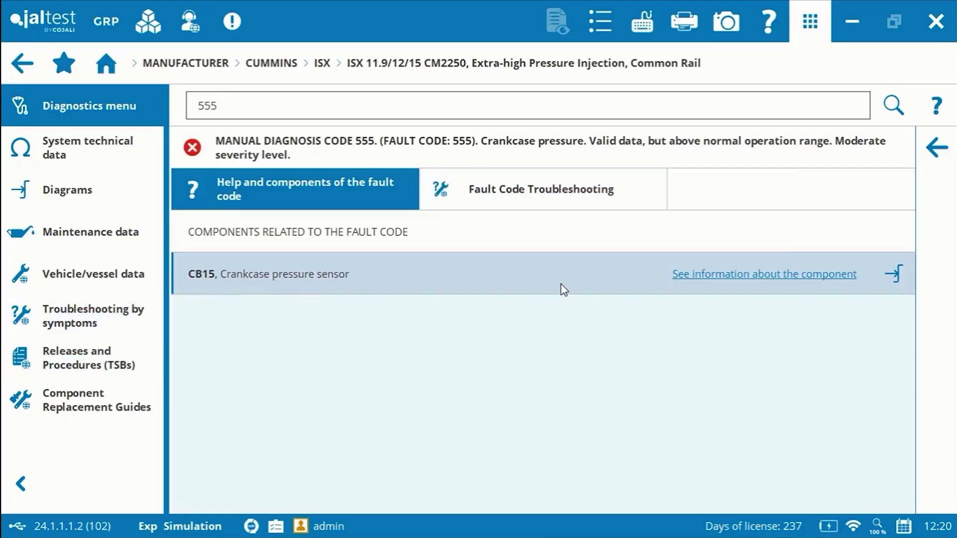
{"action": "left_click", "coordinate": [713, 277]}
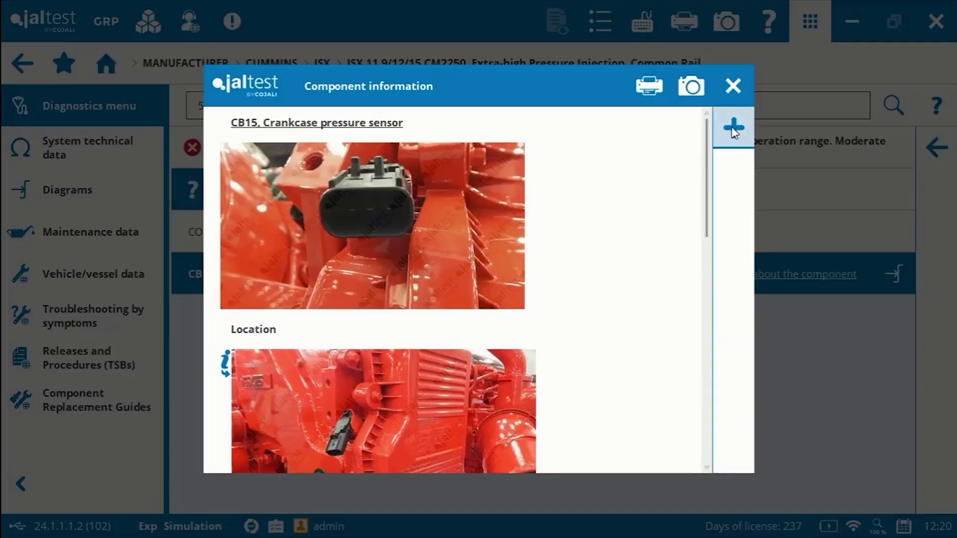
{"action": "left_click", "coordinate": [733, 86]}
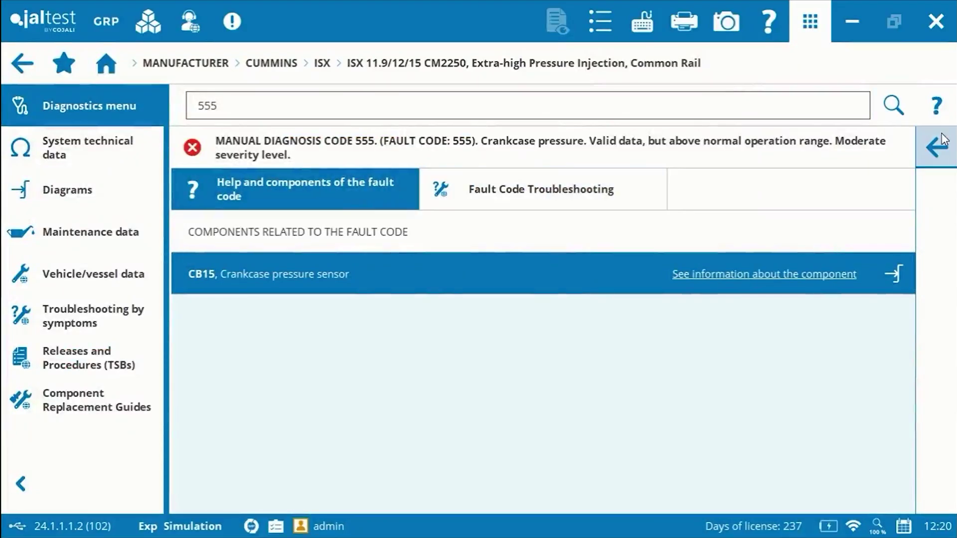
{"action": "left_click", "coordinate": [937, 148]}
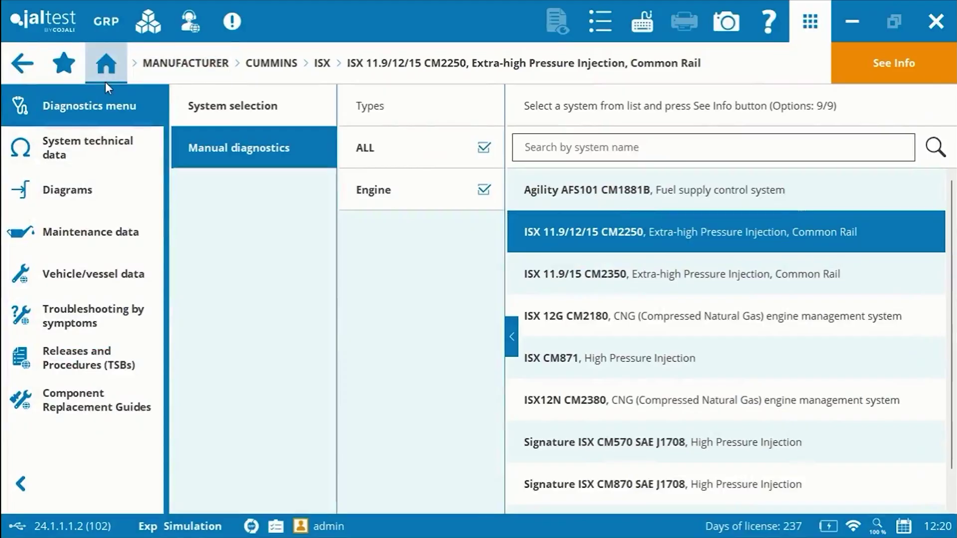
- Go back to the manufacturer brands and select the BC (2007 - ) body computer under International Modules
{"action": "left_click", "coordinate": [34, 81]}
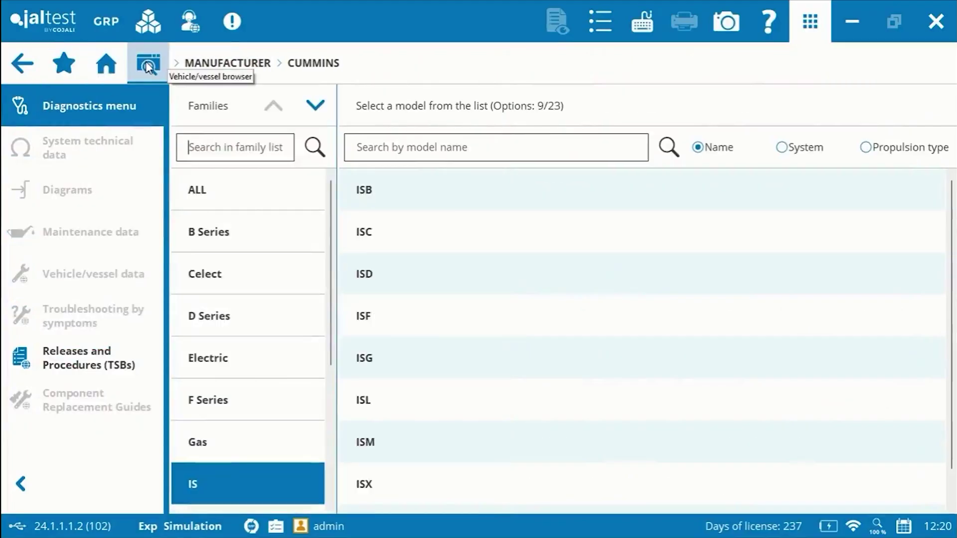
{"action": "left_click", "coordinate": [6, 75]}
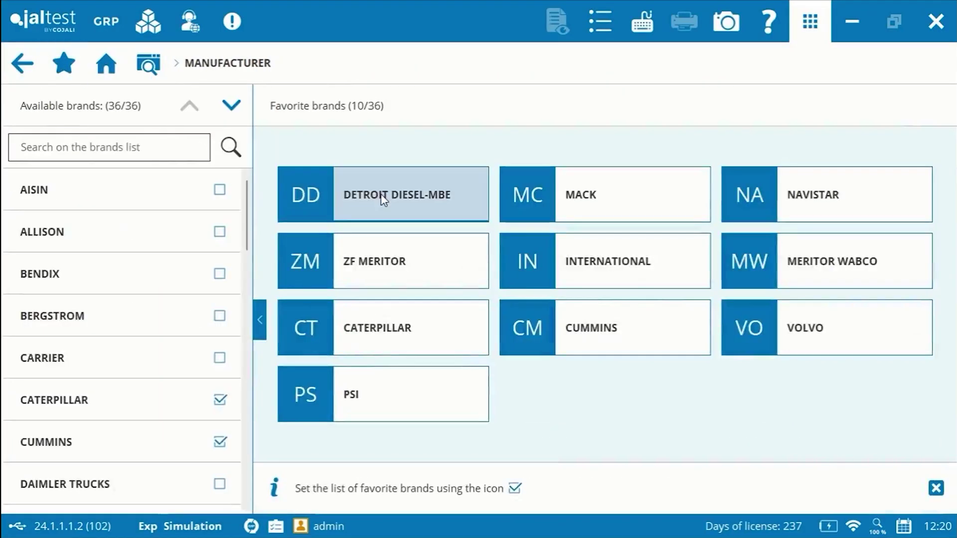
{"action": "left_click", "coordinate": [582, 267]}
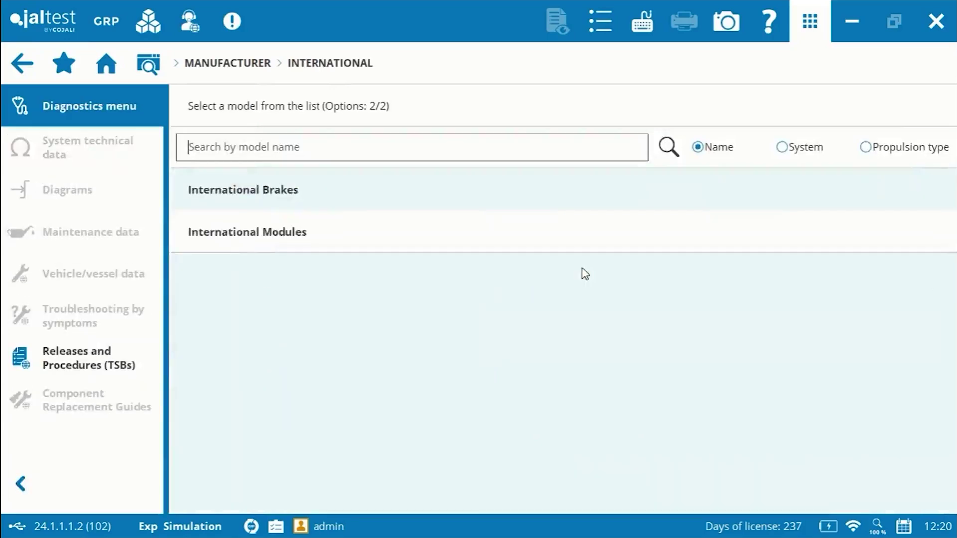
{"action": "left_click", "coordinate": [247, 243]}
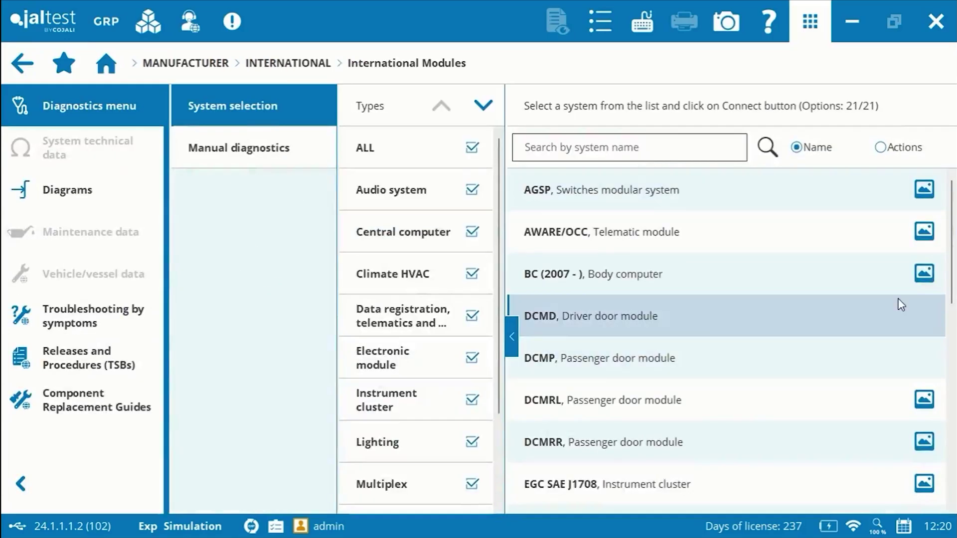
{"action": "mouse_move", "coordinate": [951, 224]}
{"action": "left_mouse_down"}
{"action": "mouse_move", "coordinate": [955, 404]}
{"action": "mouse_move", "coordinate": [942, 236]}
{"action": "left_mouse_up"}
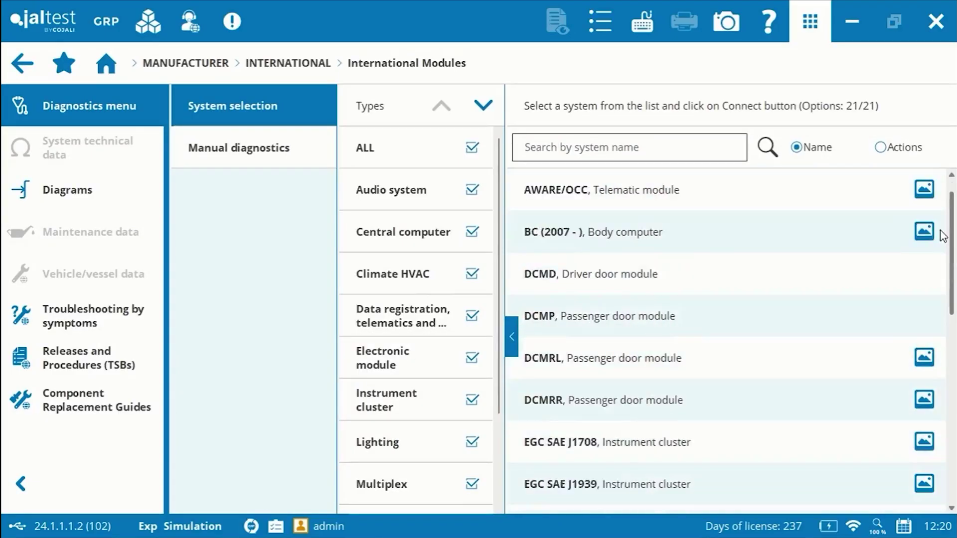
{"action": "left_click", "coordinate": [611, 230]}
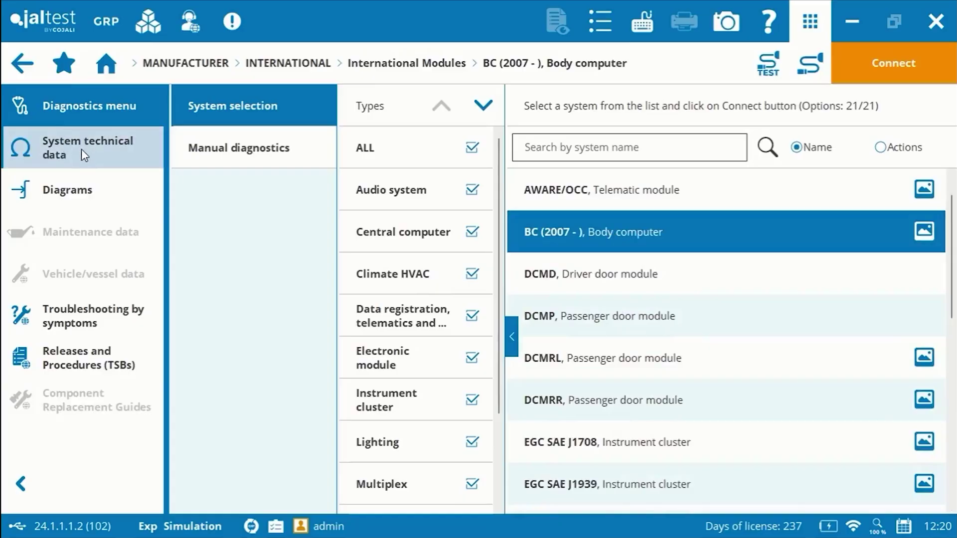
- View the diagram configurations available for the International body computer and return to the home screen
{"action": "left_click", "coordinate": [74, 195]}
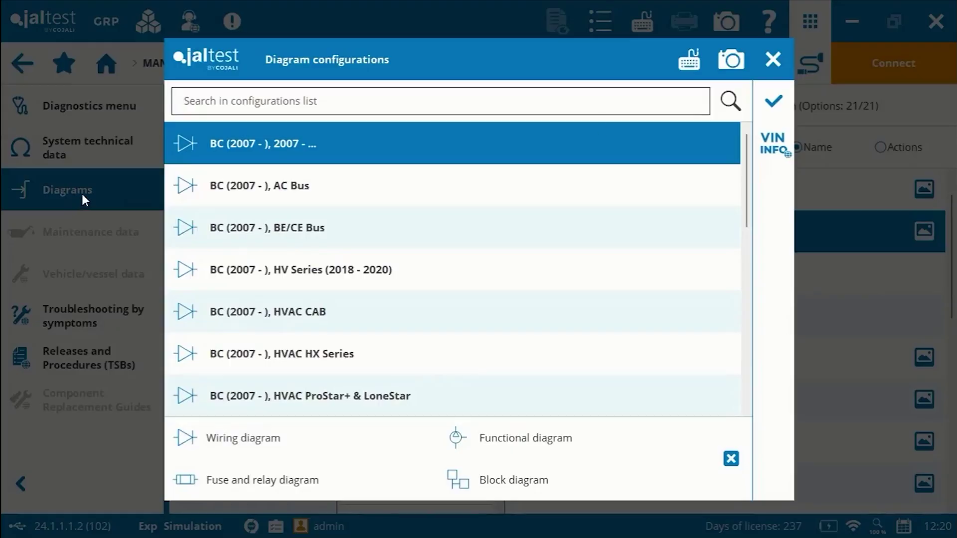
{"action": "left_click", "coordinate": [783, 62]}
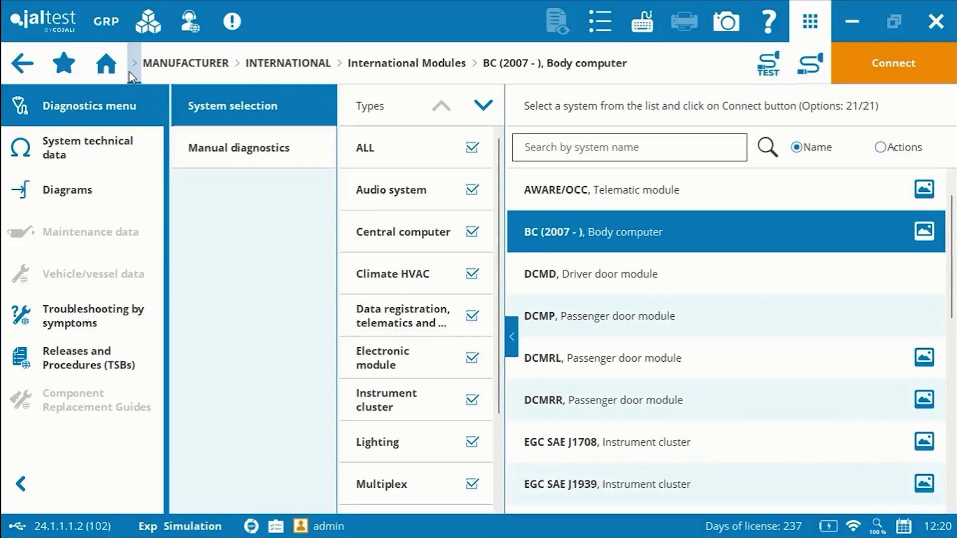
{"action": "left_click", "coordinate": [122, 71]}
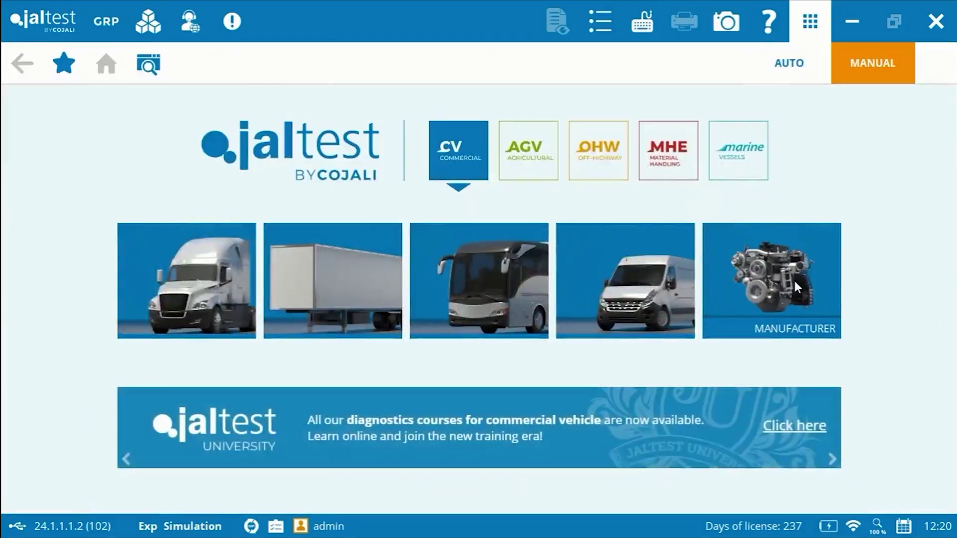
- Browse the available brands in the commercial vehicle manufacturer category and return to the home screen
{"action": "left_click", "coordinate": [794, 279]}
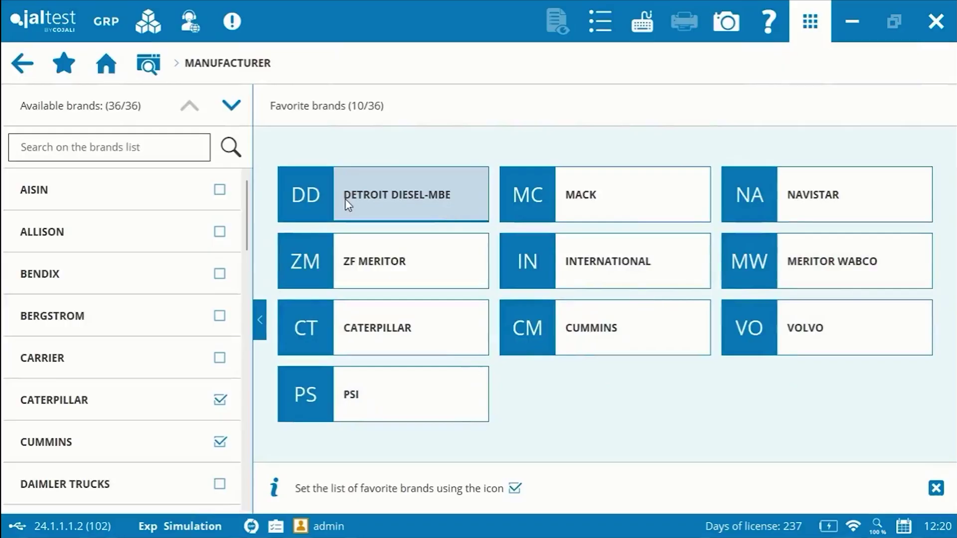
{"action": "left_click_drag", "start_coordinate": [247, 202], "coordinate": [256, 415]}
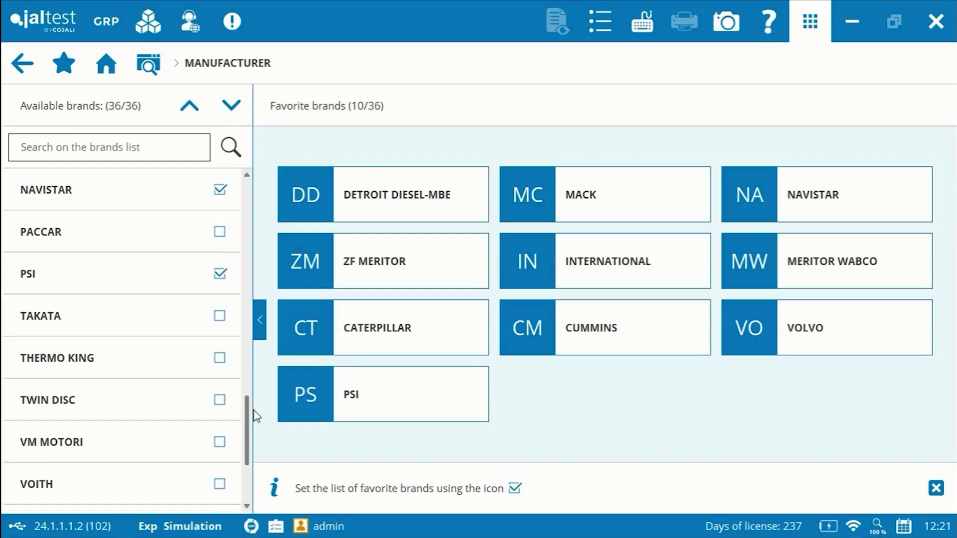
{"action": "left_click", "coordinate": [21, 69]}
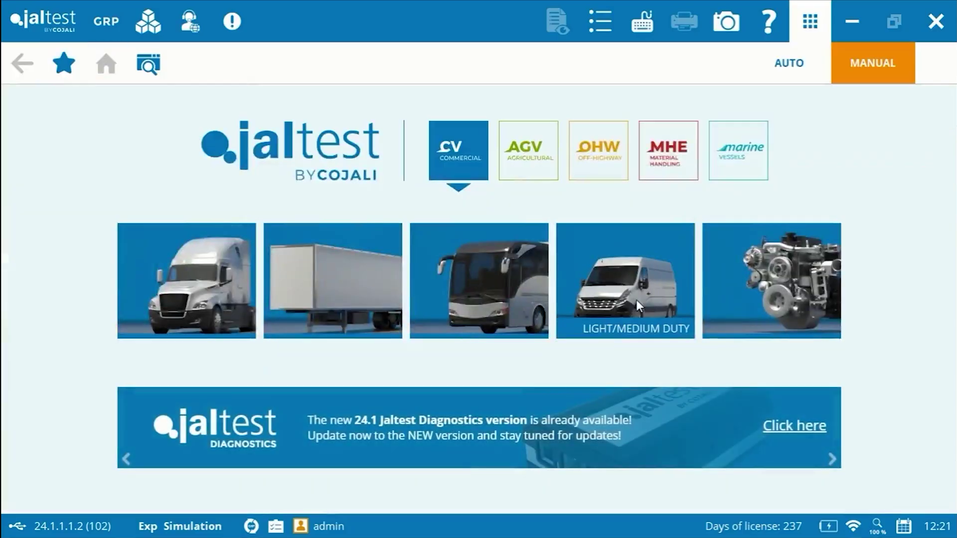
- Select the Ford F-250/F-350/F-450/F-550 5.4 [1999 - 2010] from the F-250/350/450/550/600 Super Duty family under light/medium duty
{"action": "left_click", "coordinate": [625, 285]}
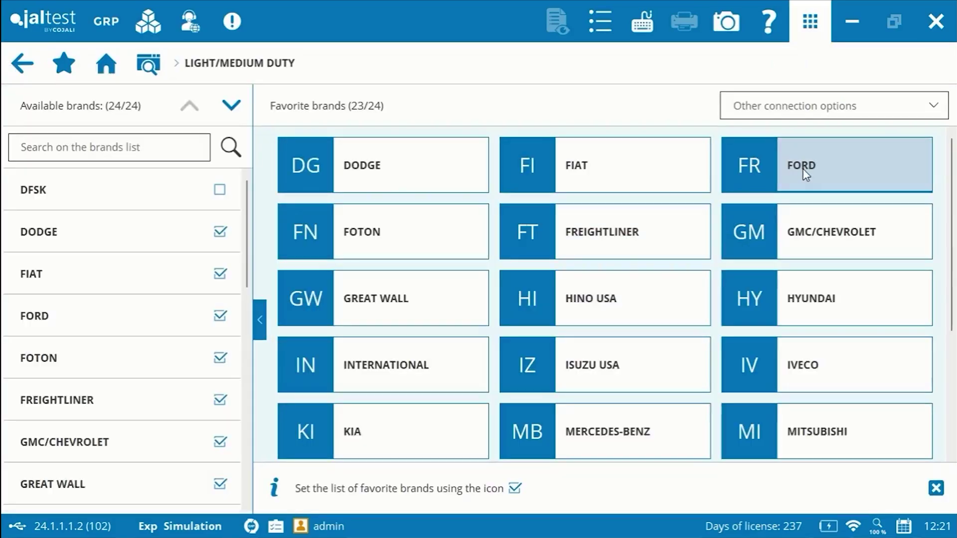
{"action": "left_click", "coordinate": [806, 173]}
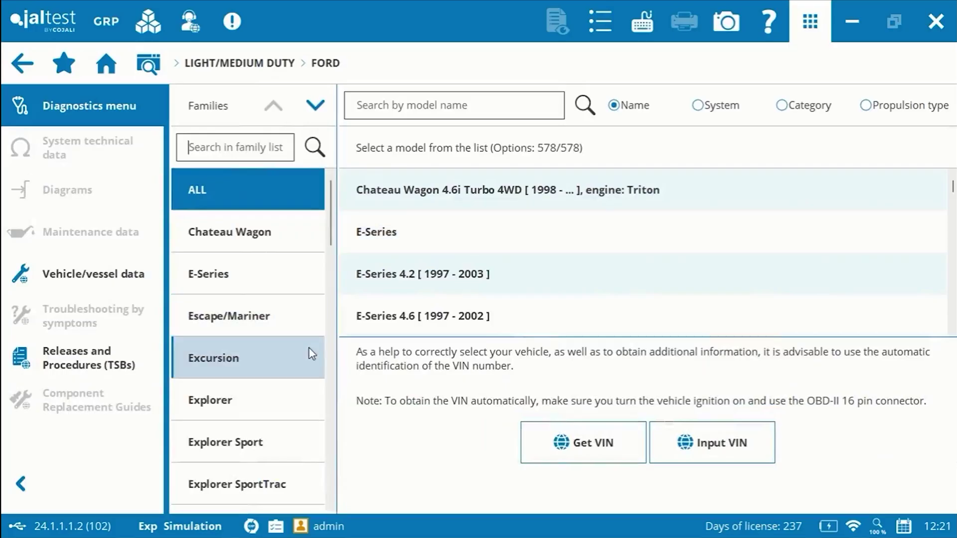
{"action": "left_click_drag", "start_coordinate": [331, 235], "coordinate": [329, 301]}
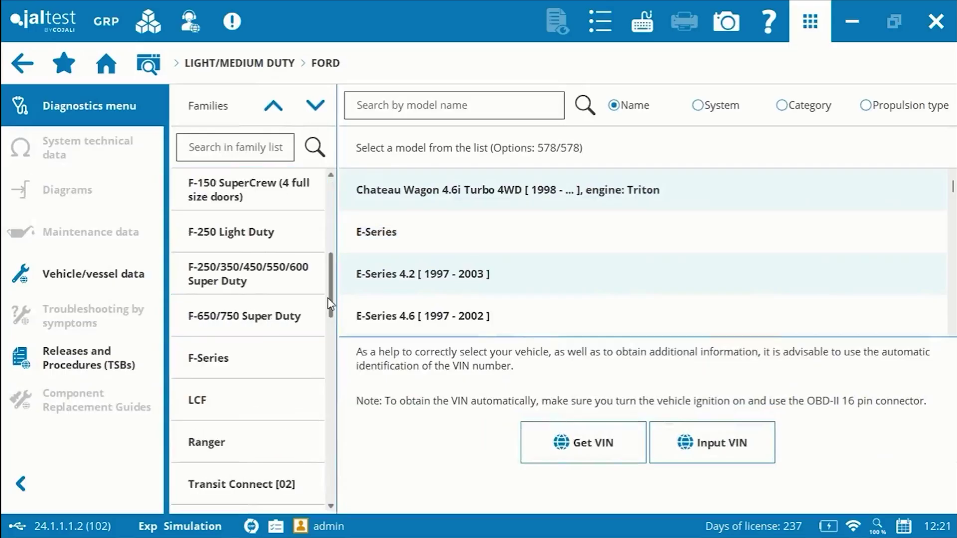
{"action": "left_click", "coordinate": [241, 270]}
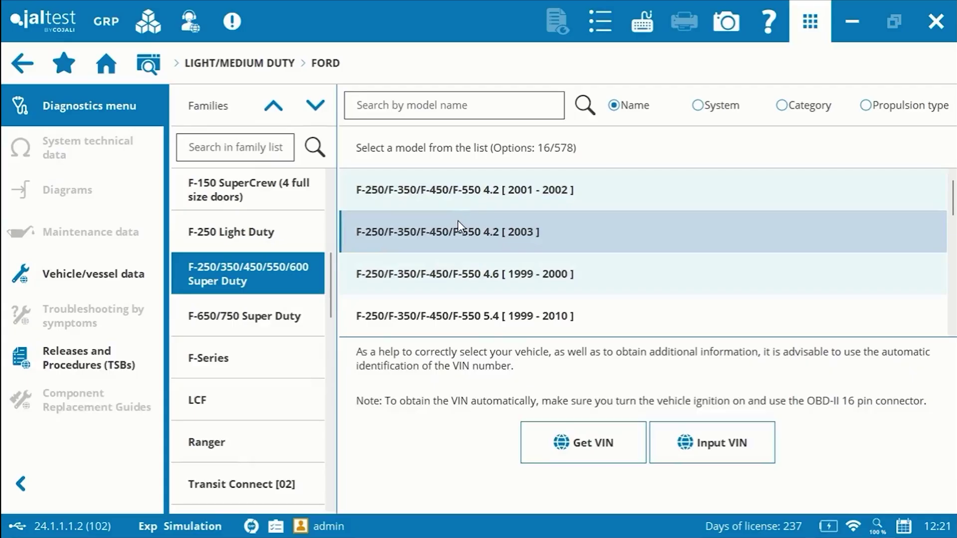
{"action": "left_click", "coordinate": [429, 317]}
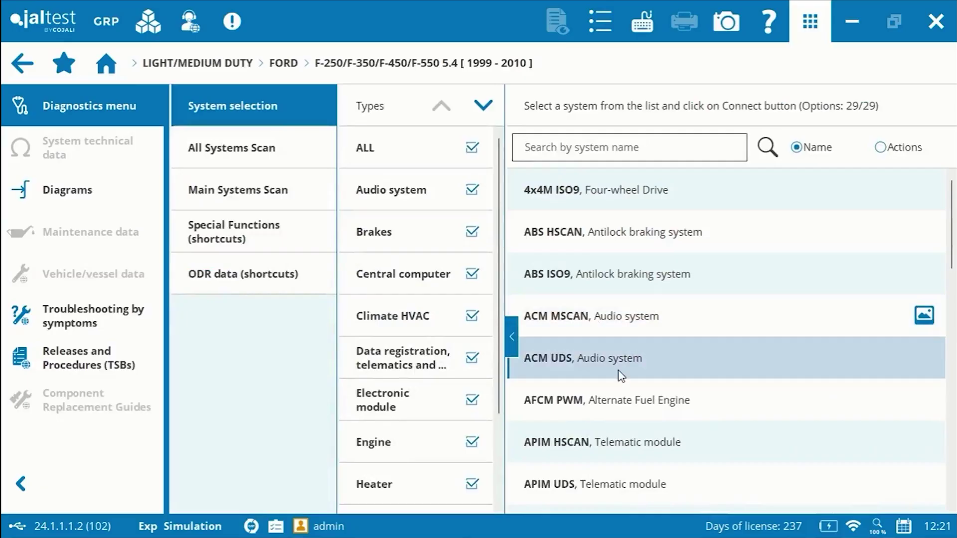
- Filter the Ford vehicle's systems to the Engine type only and select PCM PWM, Electronic Engine Control
{"action": "left_click", "coordinate": [477, 150]}
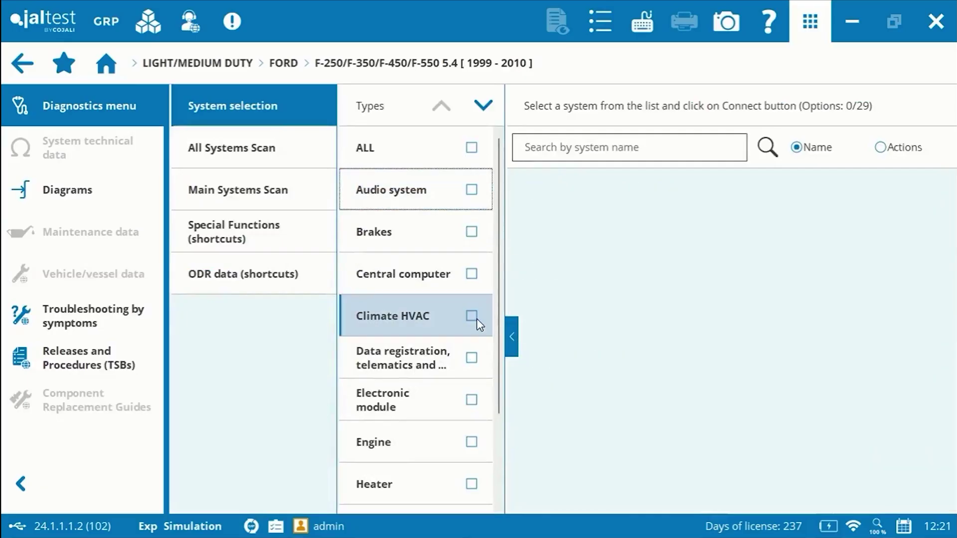
{"action": "left_click", "coordinate": [472, 443]}
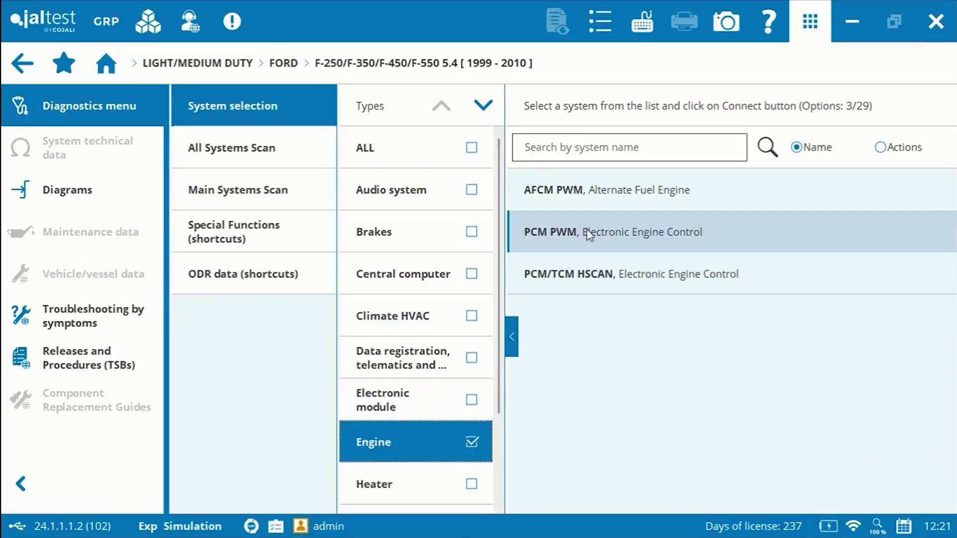
{"action": "left_click", "coordinate": [572, 232]}
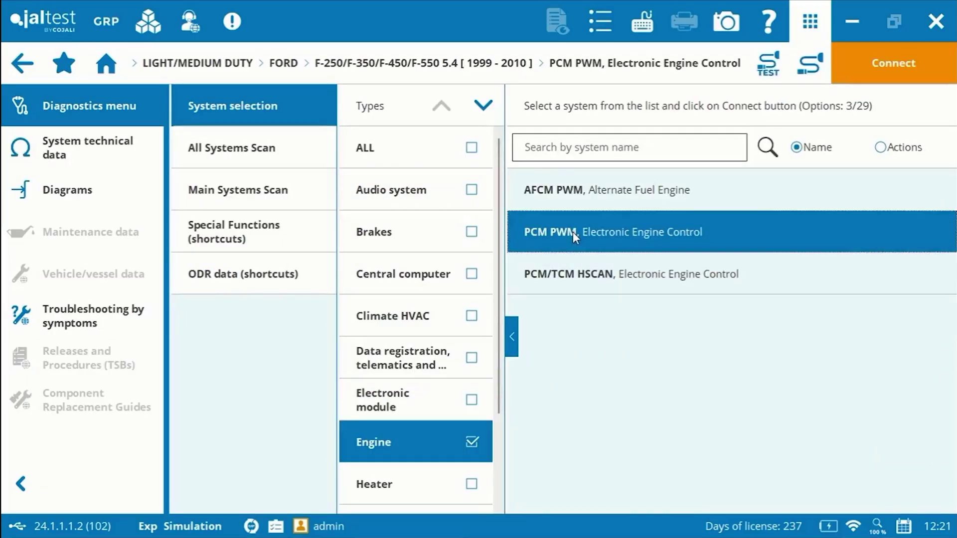
- View the diagram configurations available for the selected Ford engine control system and close the list
{"action": "left_click", "coordinate": [58, 181]}
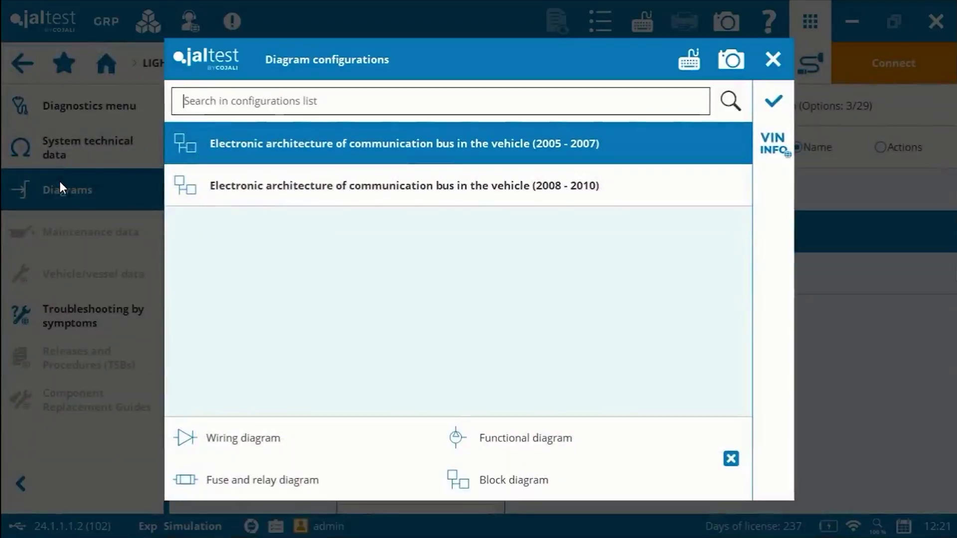
{"action": "left_click", "coordinate": [773, 60]}
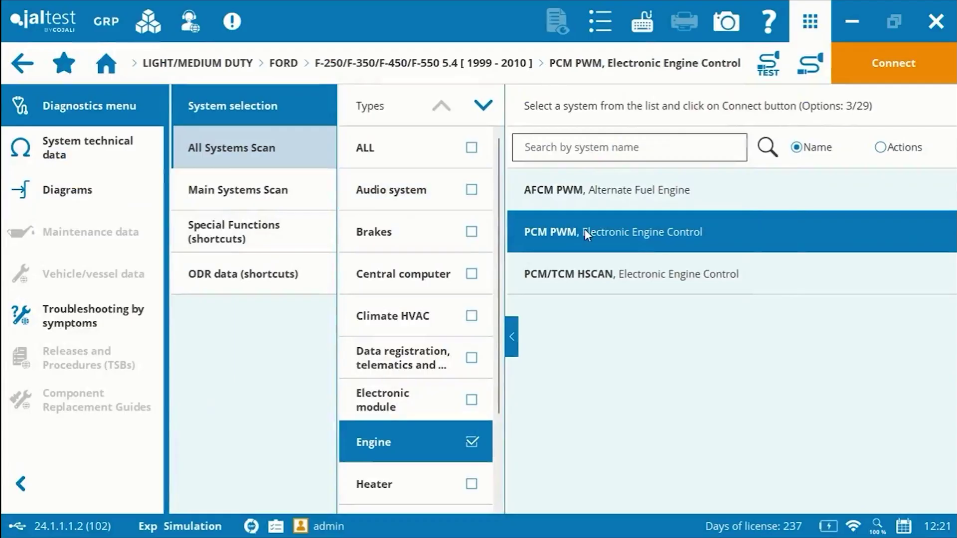
- Return to the home screen and switch commercial vehicle selection from manual to automatic mode
{"action": "left_click", "coordinate": [125, 64]}
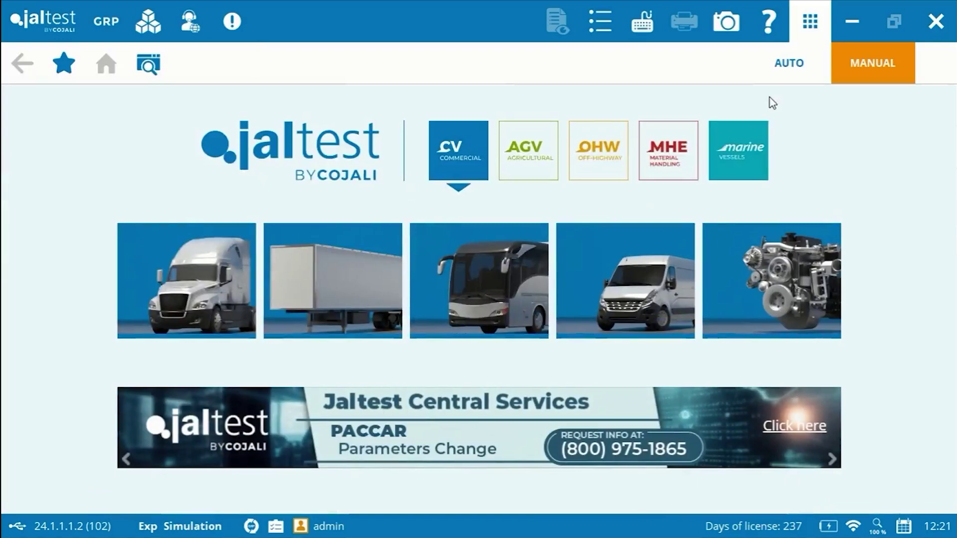
{"action": "left_click", "coordinate": [786, 69]}
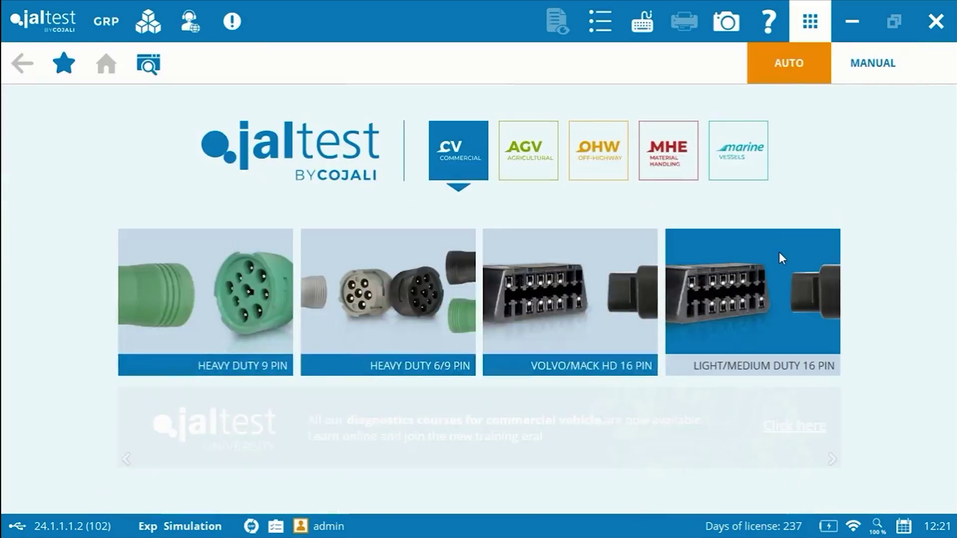